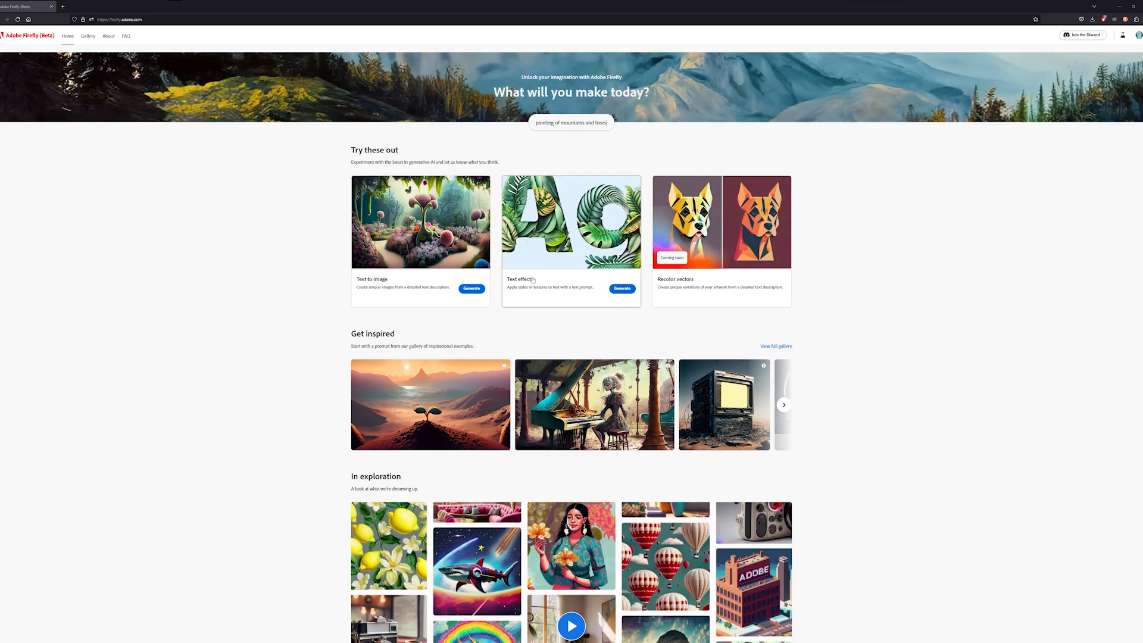
- Scroll through the Firefly home page features and open Text to image
scroll(320, 280, down, 9)
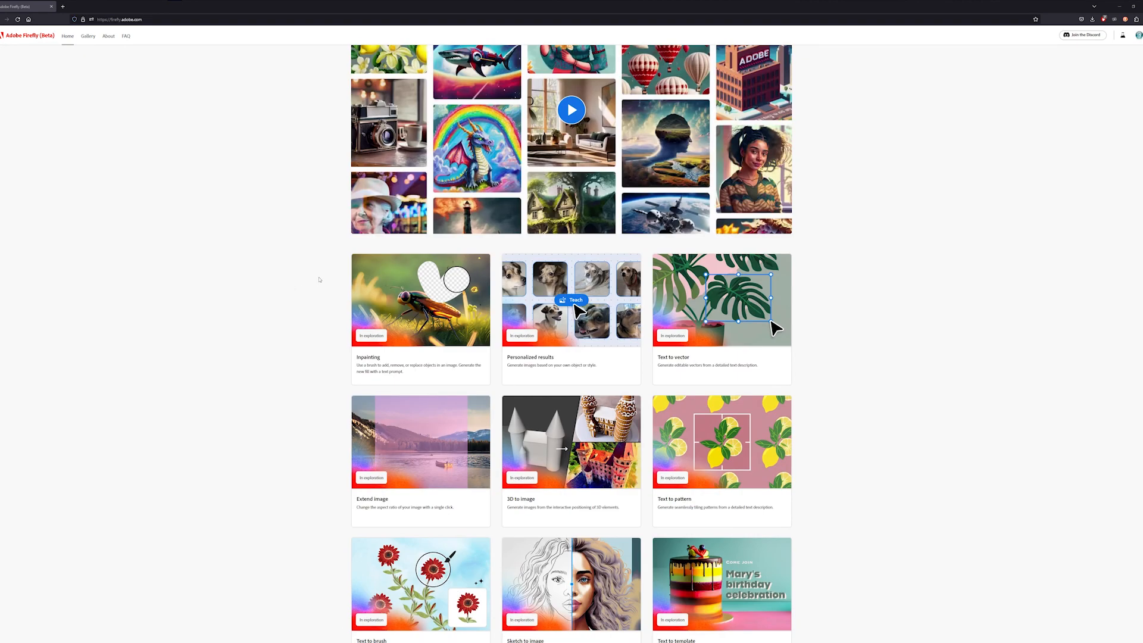
scroll(320, 280, down, 2)
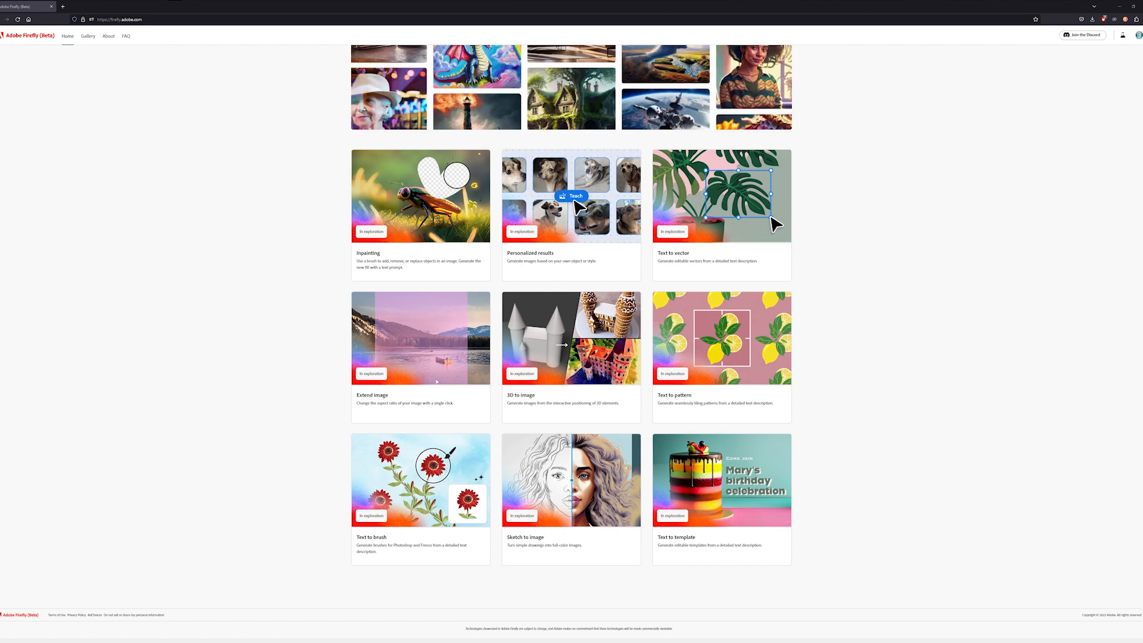
scroll(458, 383, up, 11)
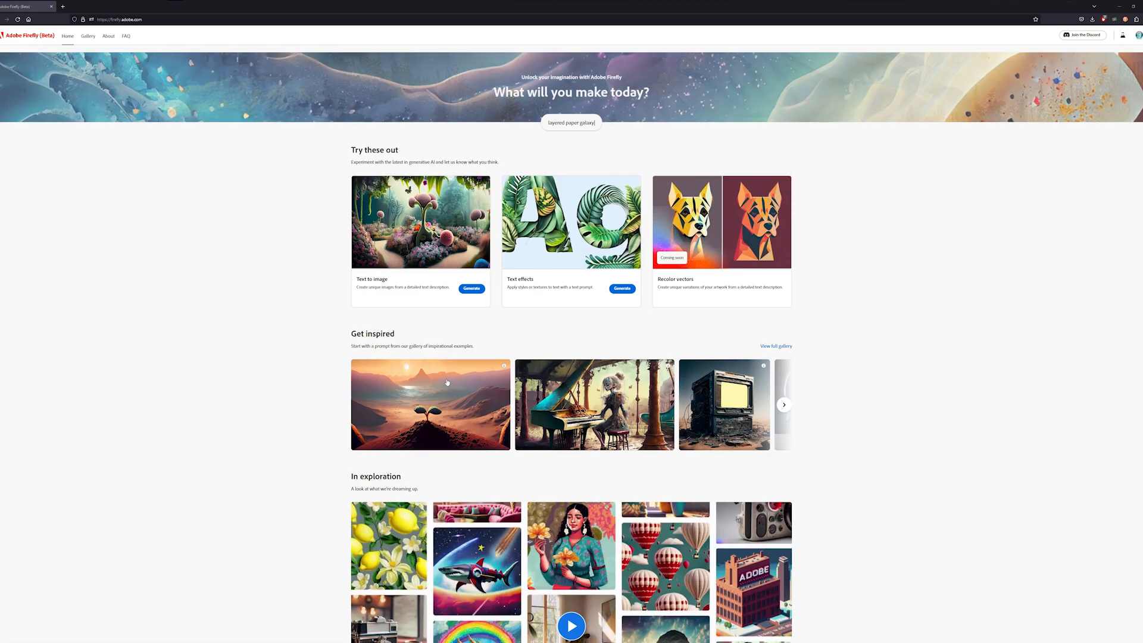
click(443, 292)
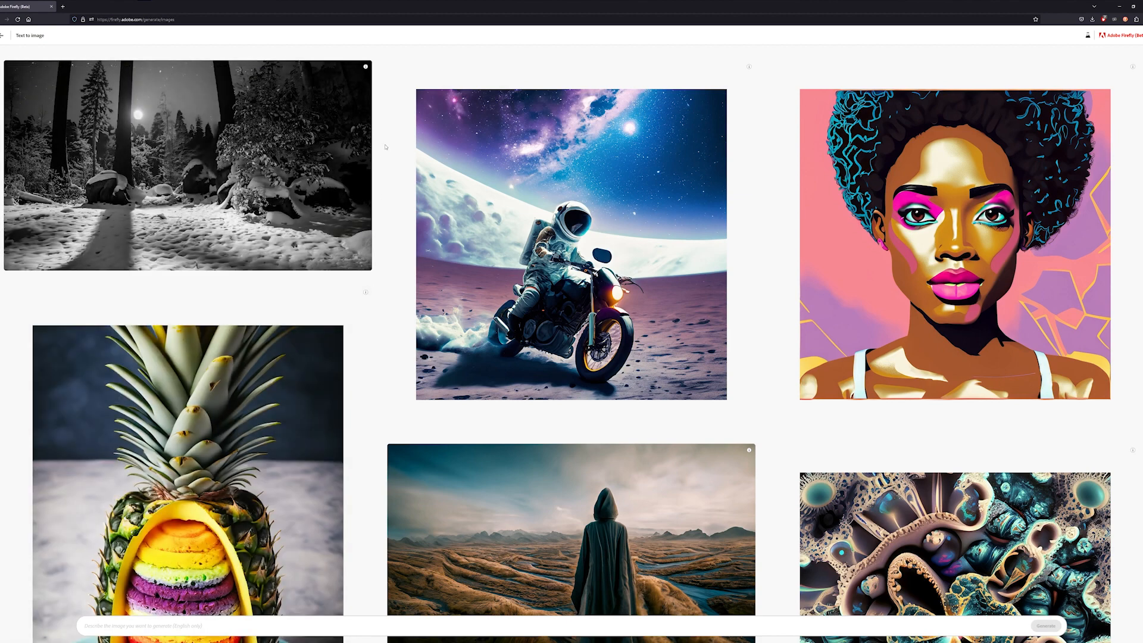
- Browse the Text to image example gallery and open the living room example's prompt
click(389, 628)
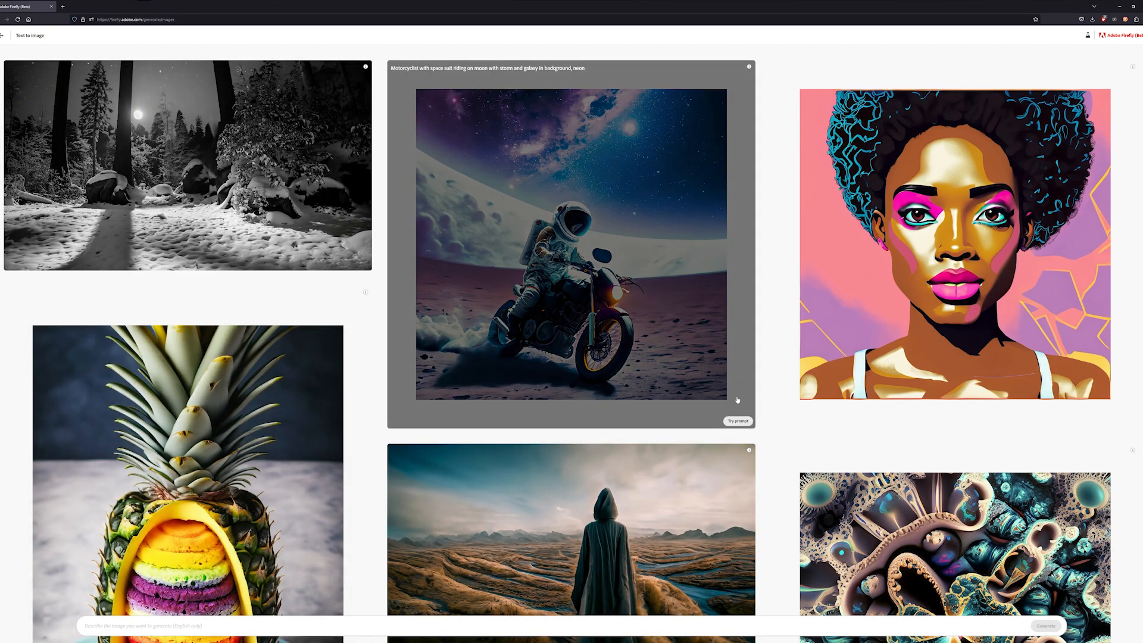
scroll(379, 234, down, 4)
scroll(379, 235, down, 8)
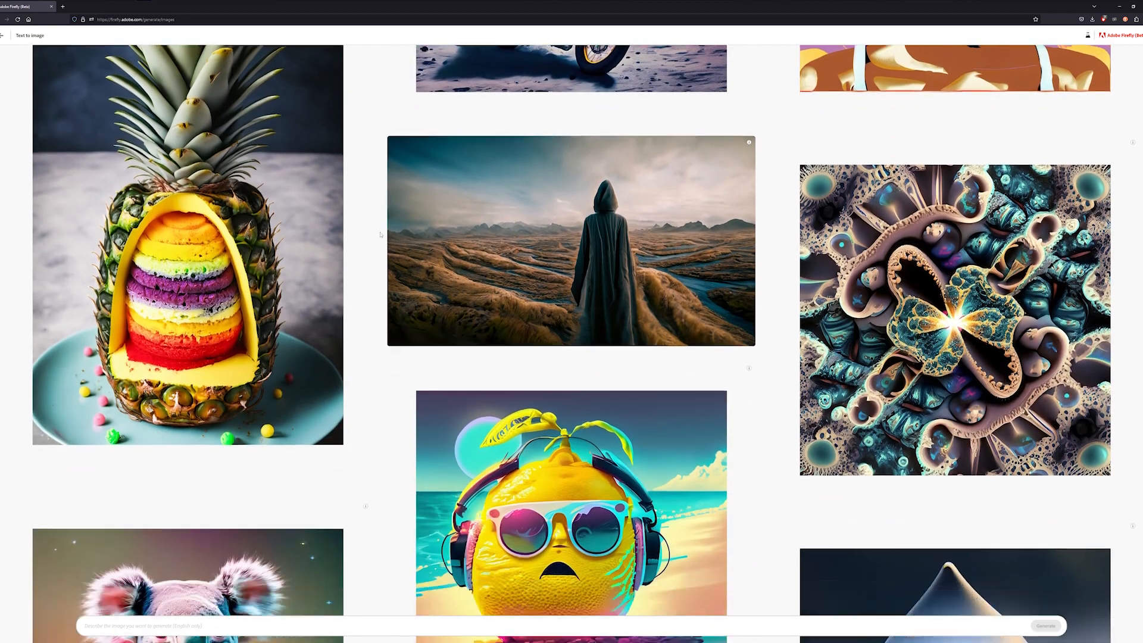
scroll(380, 234, down, 1)
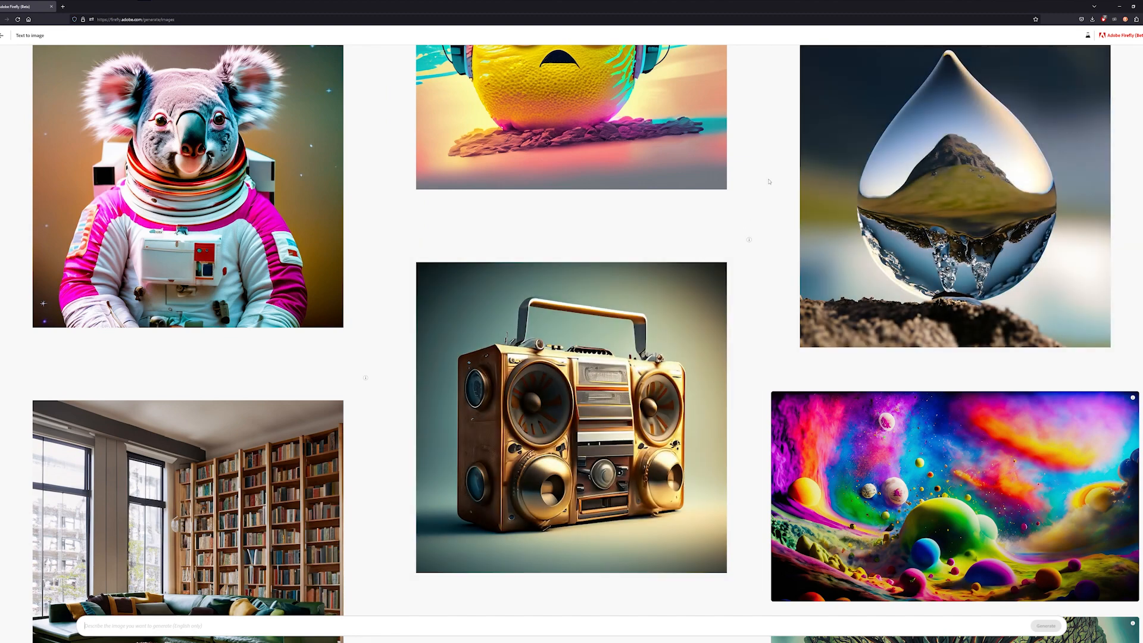
scroll(769, 182, down, 4)
scroll(768, 182, down, 2)
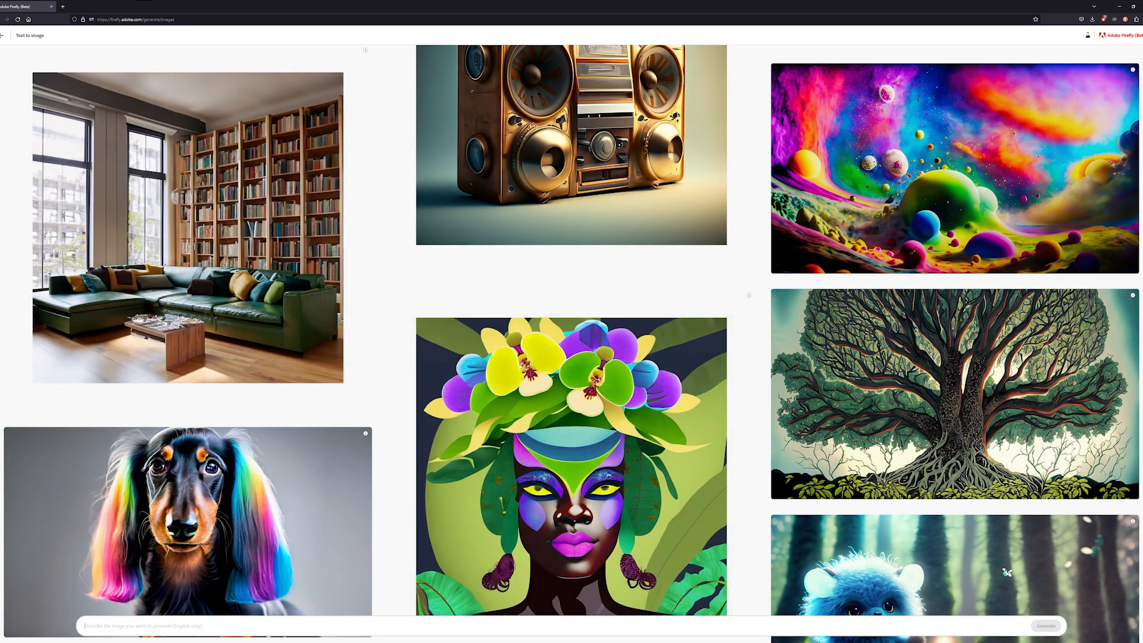
click(198, 321)
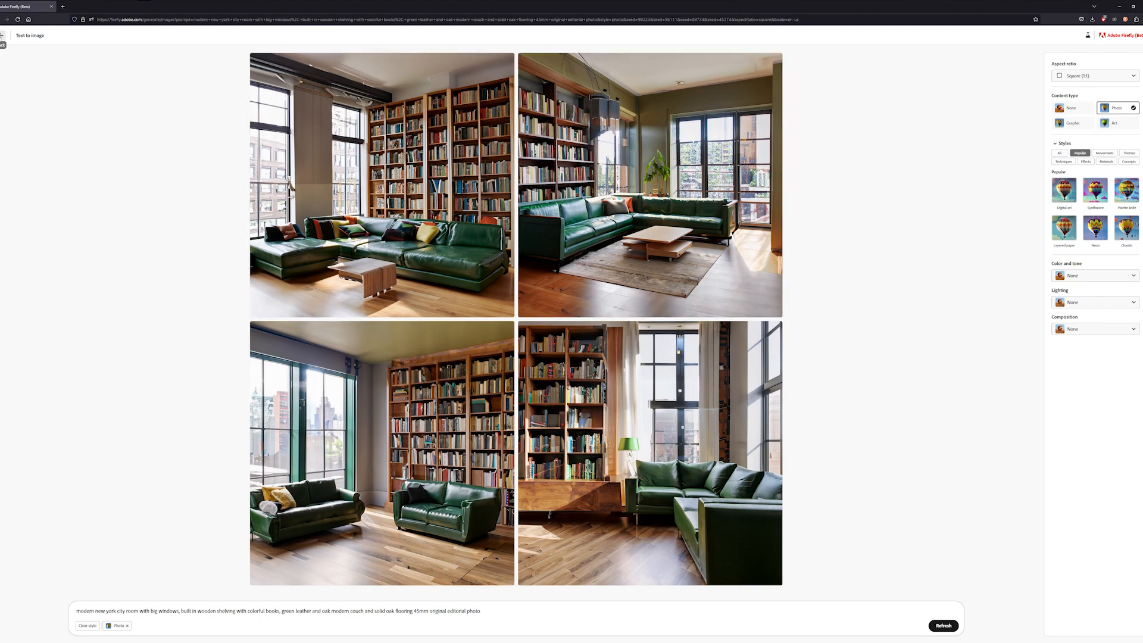
- Return to the example gallery and browse through the sample images and their prompts
click(2, 36)
scroll(403, 389, down, 6)
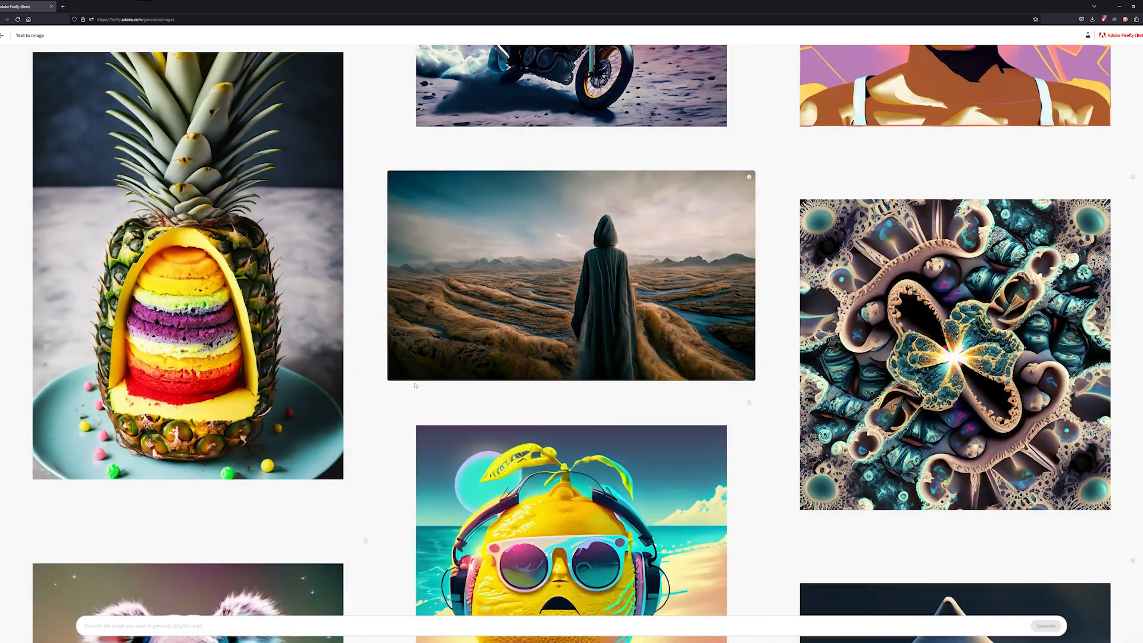
scroll(403, 389, down, 5)
scroll(403, 389, down, 5)
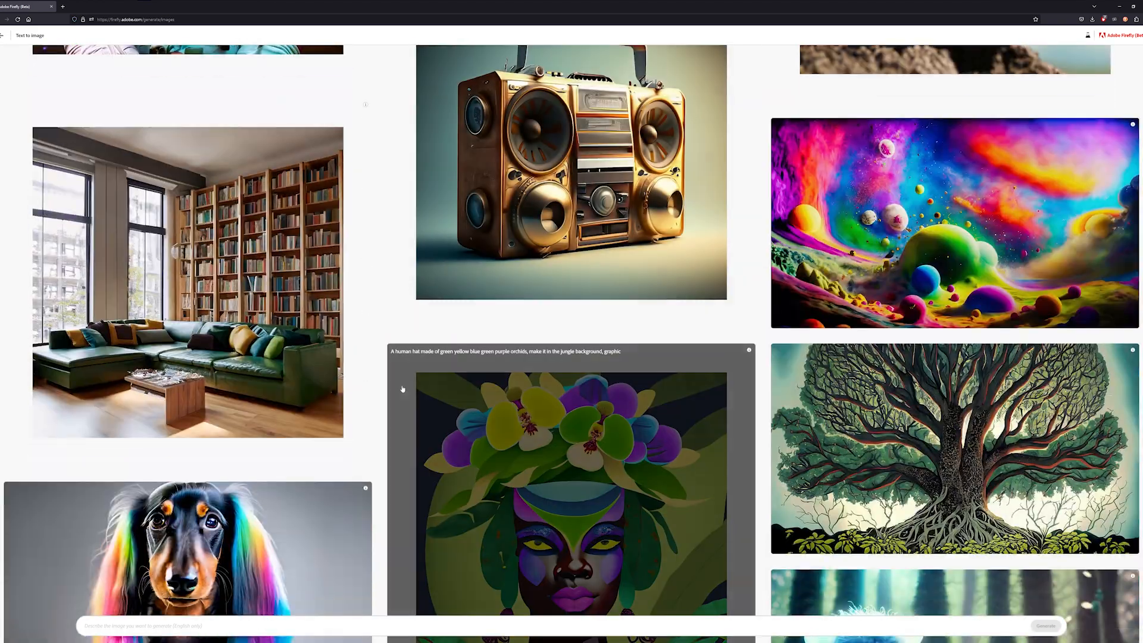
scroll(393, 411, down, 6)
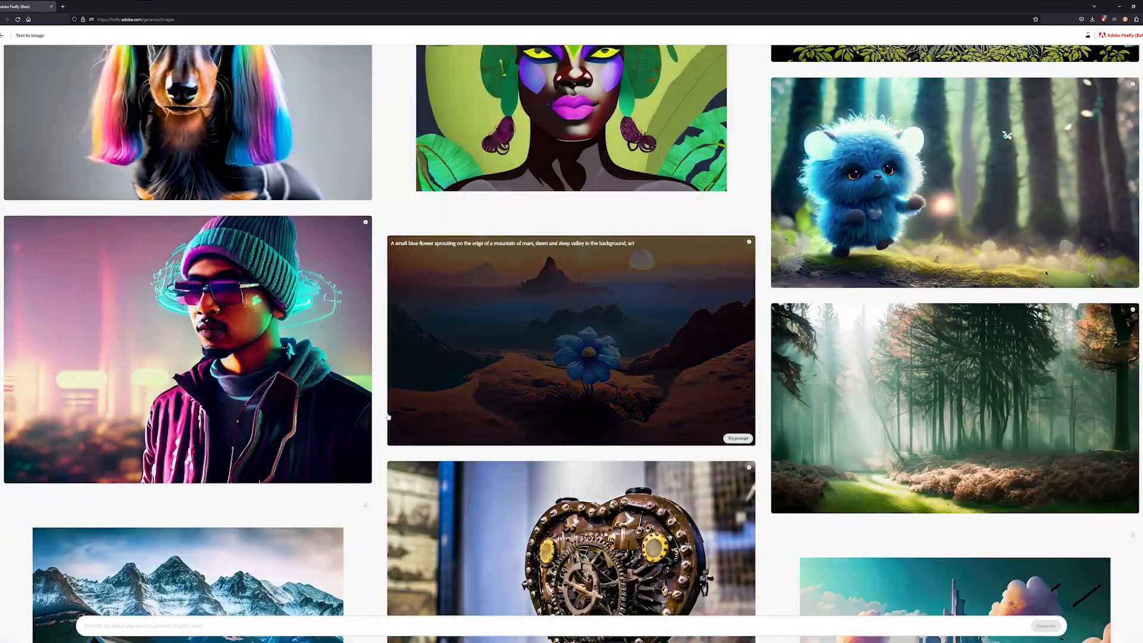
scroll(388, 417, up, 3)
scroll(388, 417, down, 5)
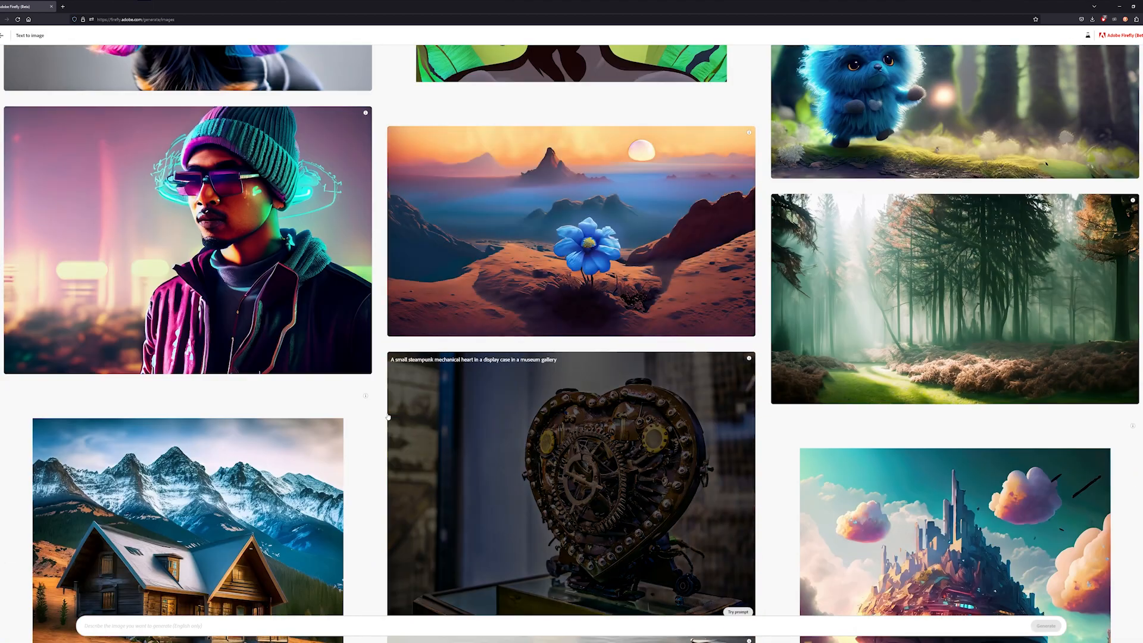
scroll(389, 417, down, 4)
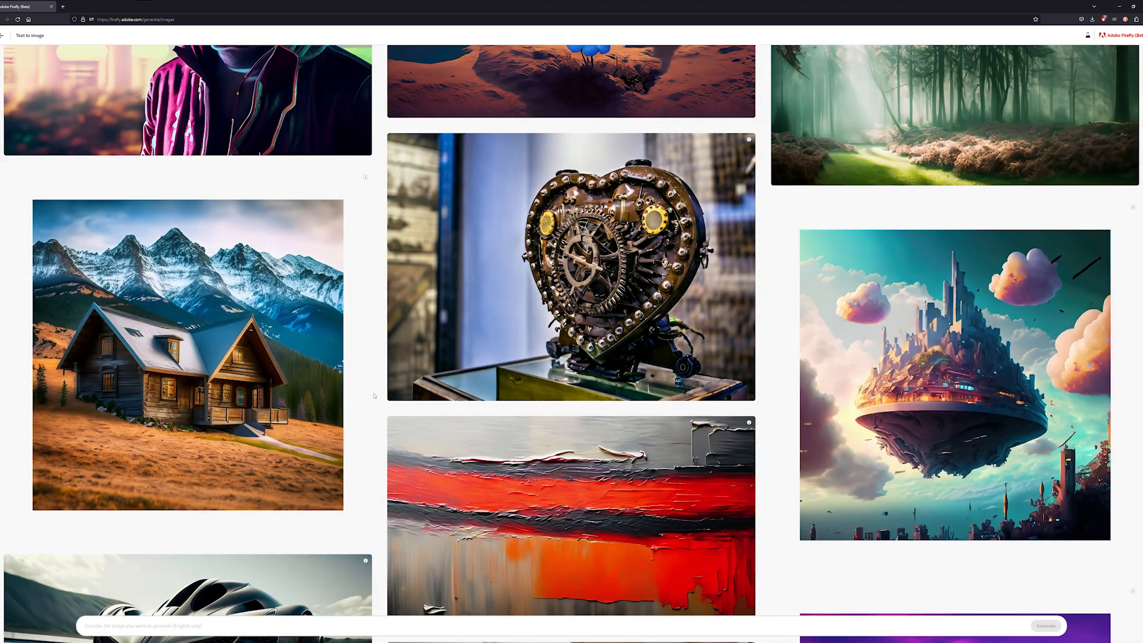
scroll(375, 395, down, 6)
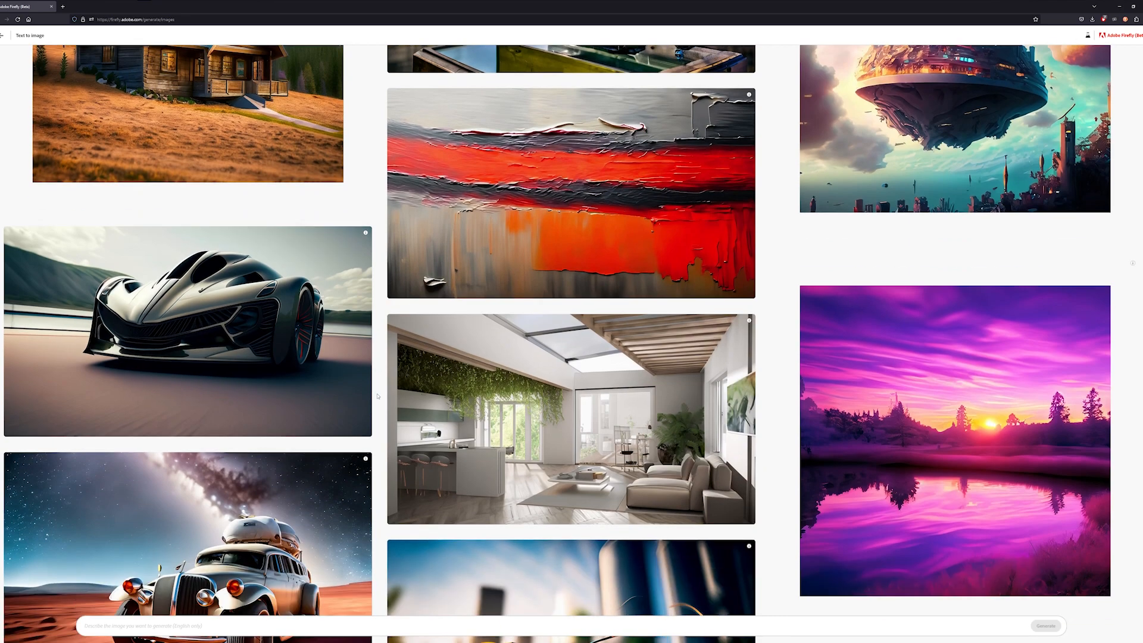
scroll(377, 396, up, 3)
scroll(377, 396, down, 8)
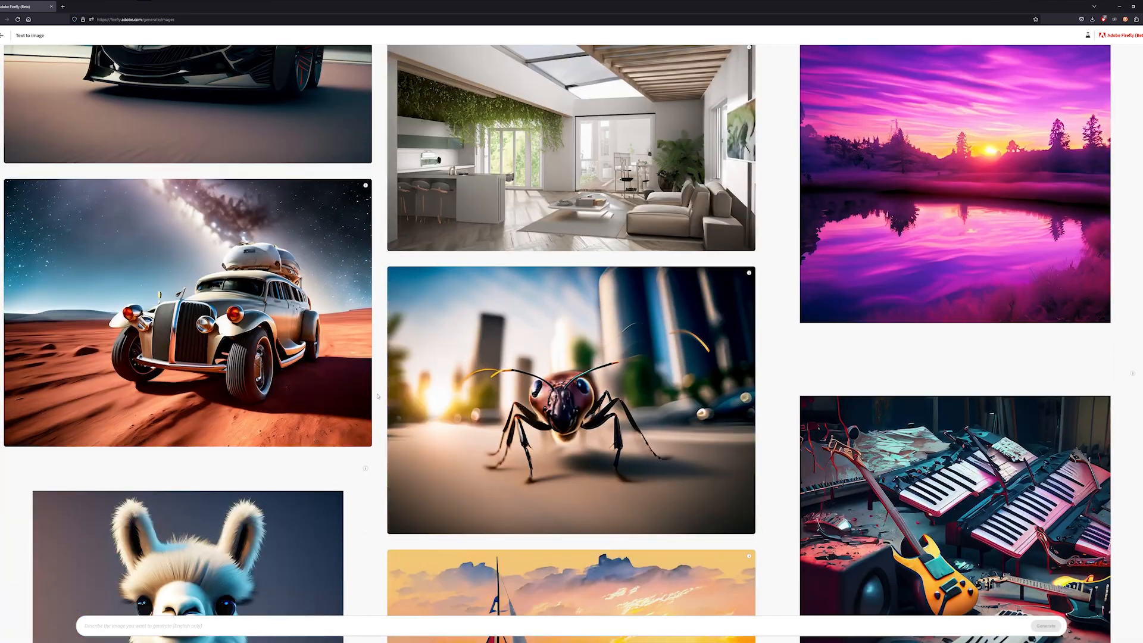
scroll(377, 396, down, 11)
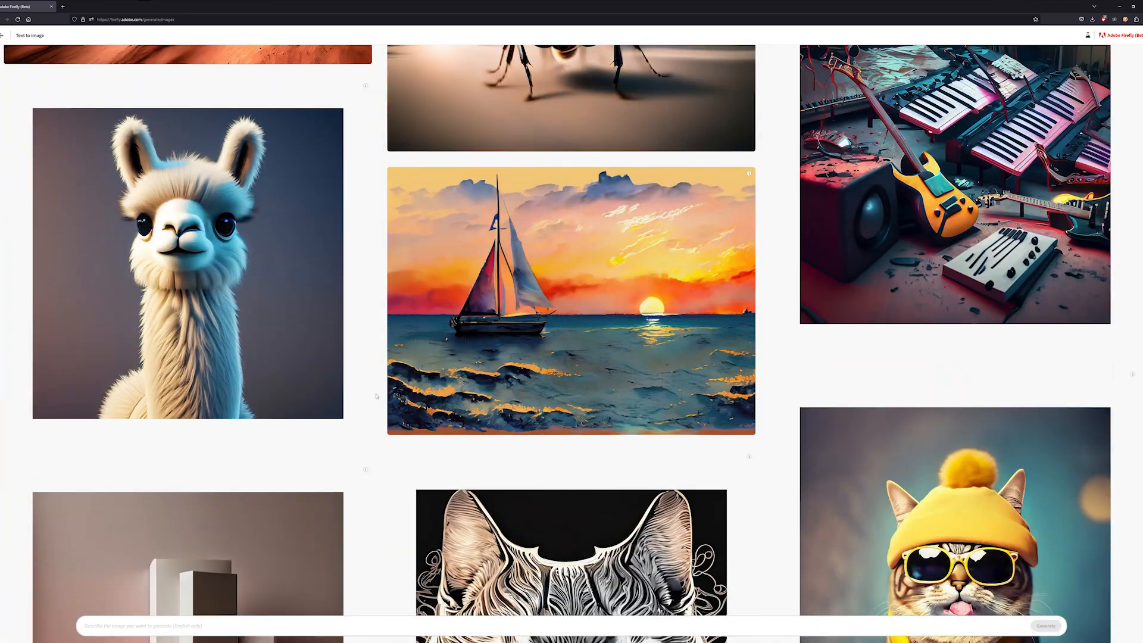
scroll(376, 397, down, 9)
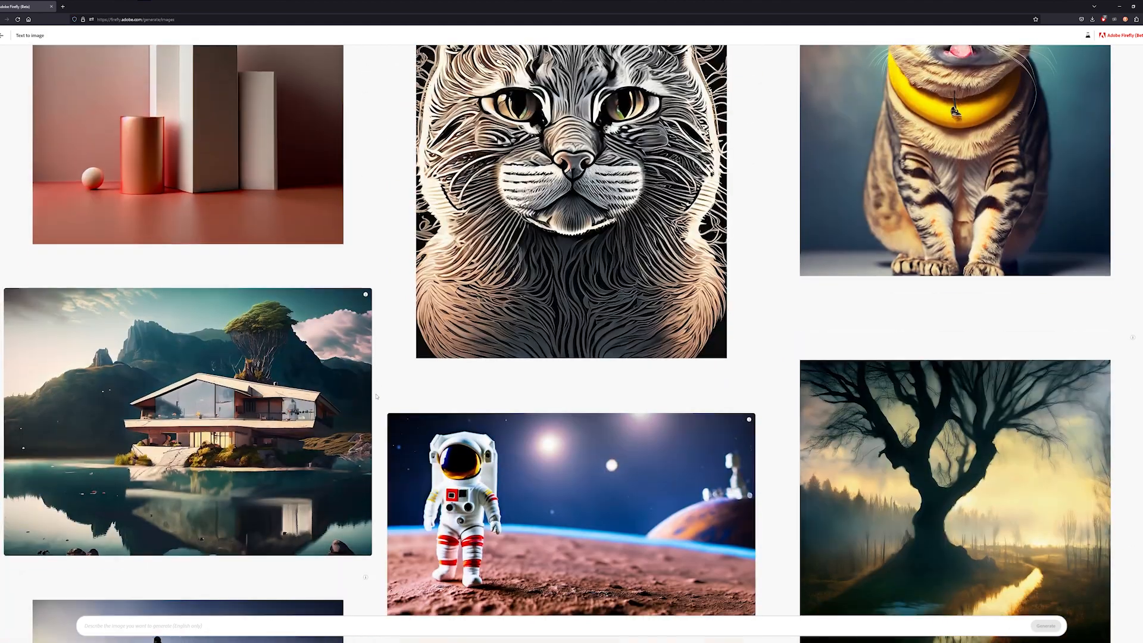
scroll(376, 397, down, 2)
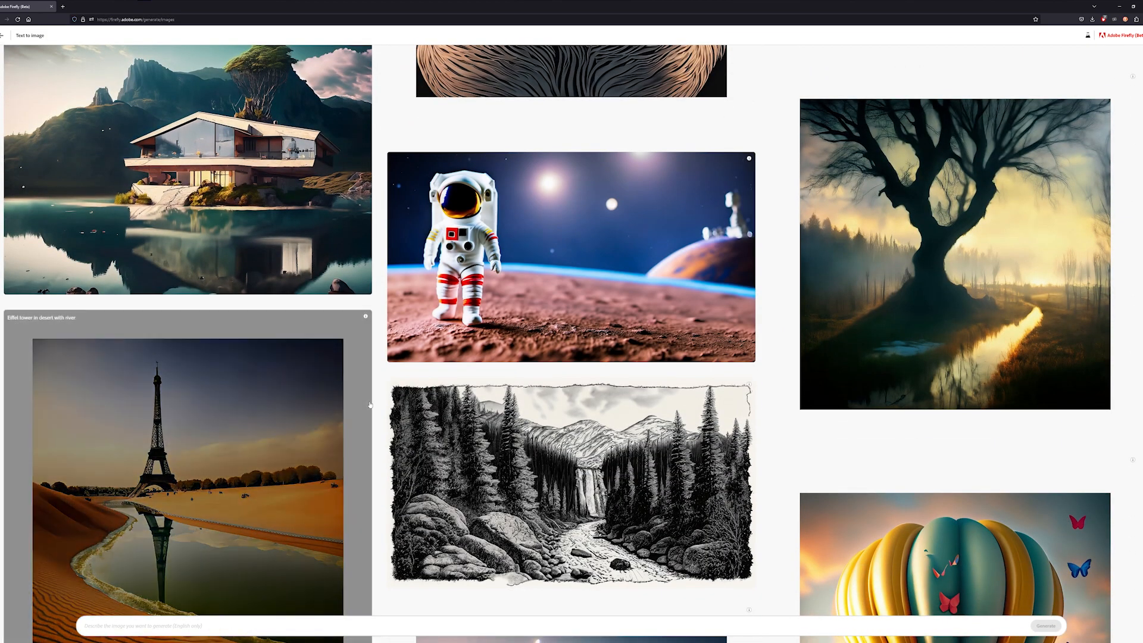
scroll(376, 372, down, 4)
scroll(383, 386, down, 4)
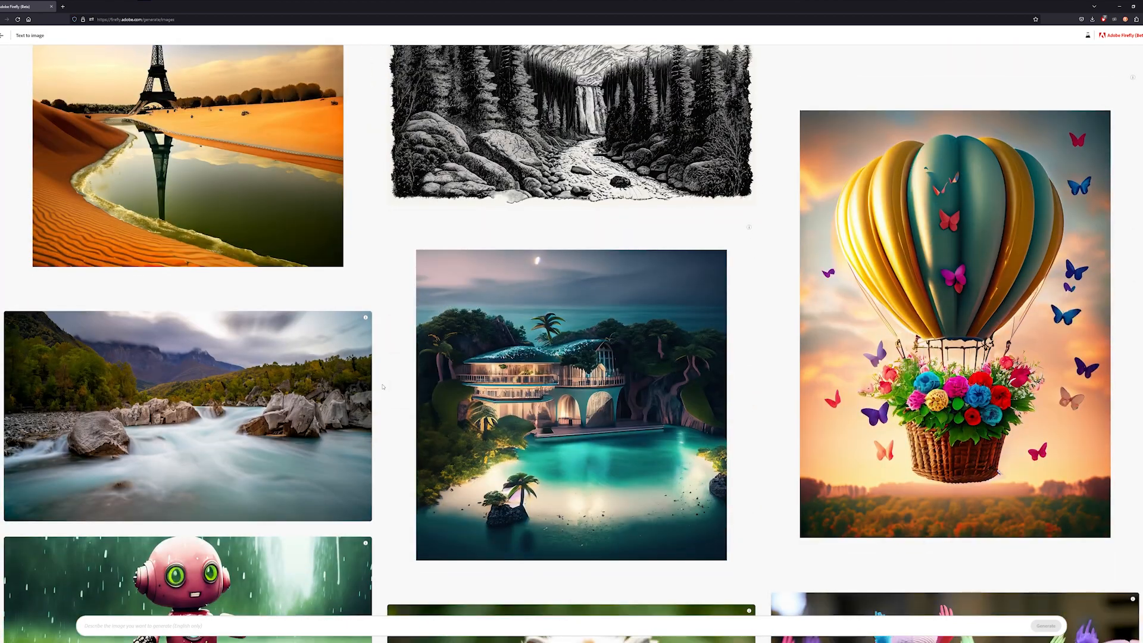
scroll(383, 387, down, 5)
scroll(383, 387, down, 5)
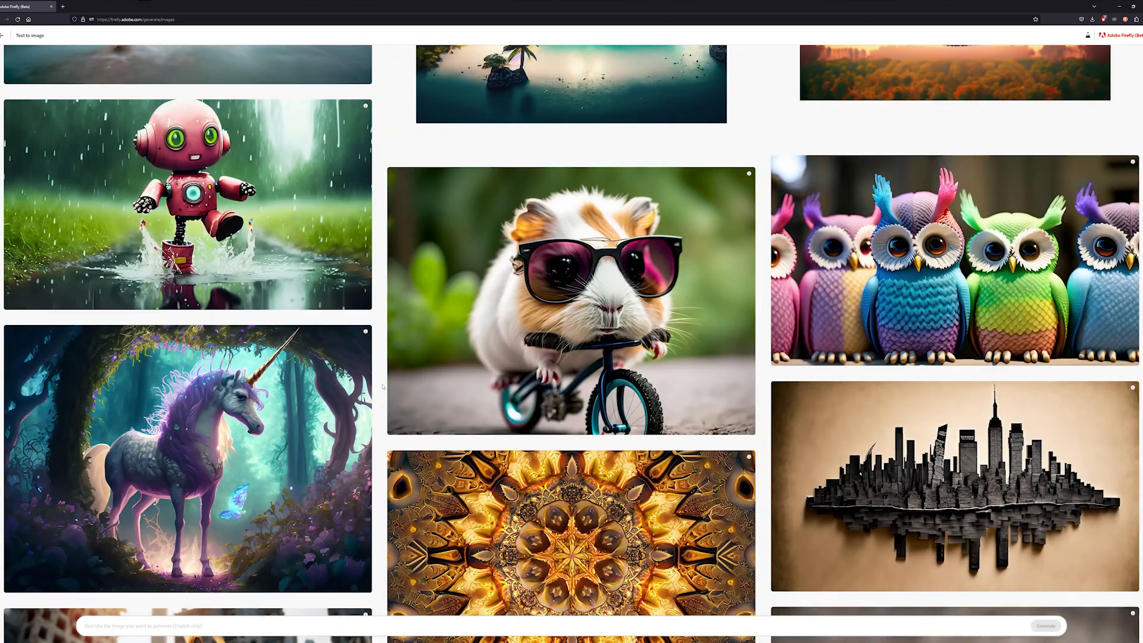
mouse_move(452, 294)
scroll(384, 327, down, 4)
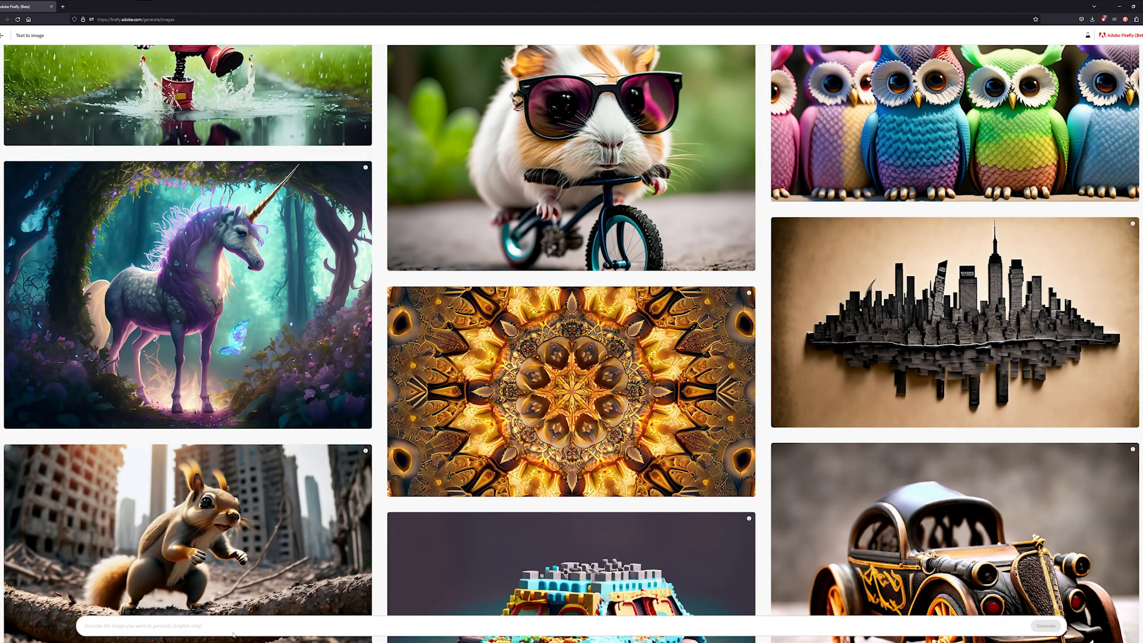
scroll(380, 238, up, 8)
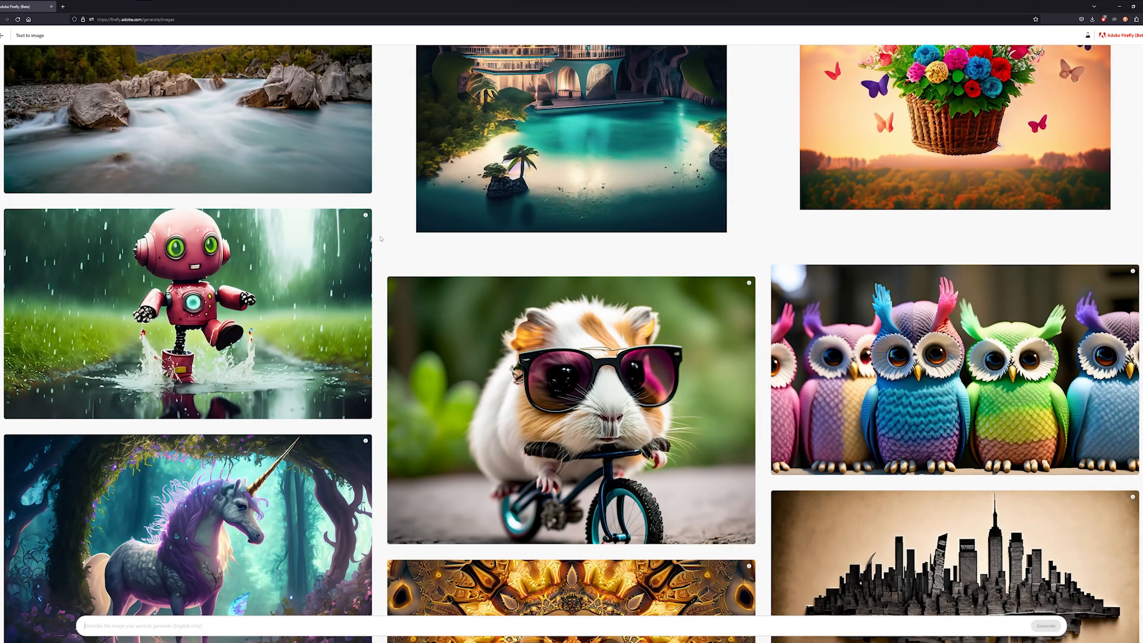
scroll(381, 238, up, 12)
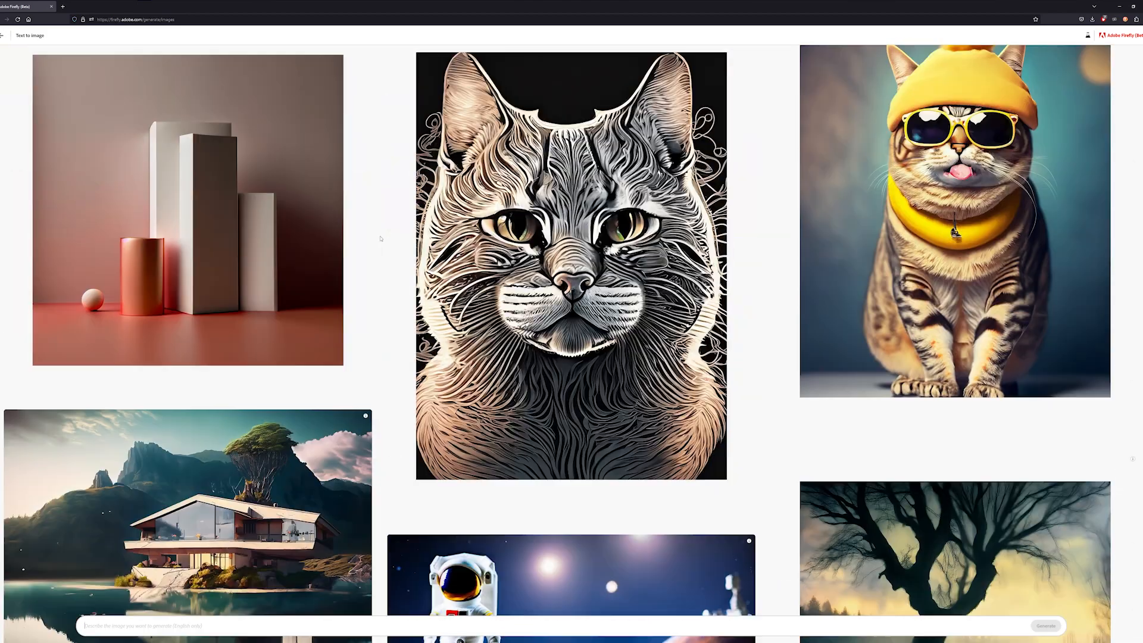
scroll(381, 238, up, 15)
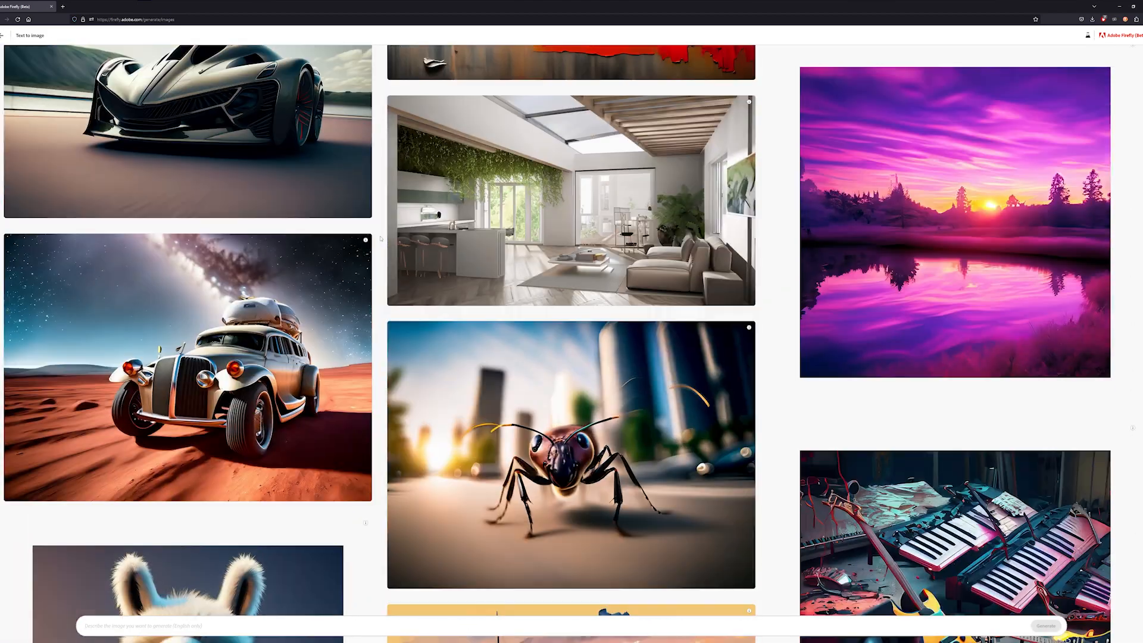
scroll(380, 238, up, 12)
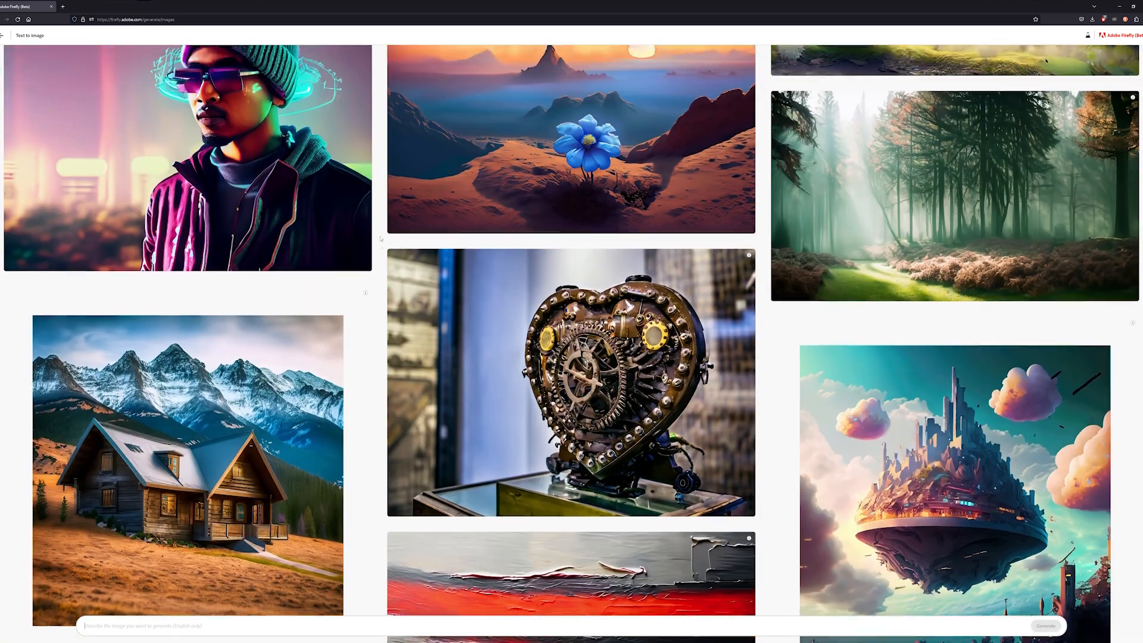
scroll(380, 238, up, 12)
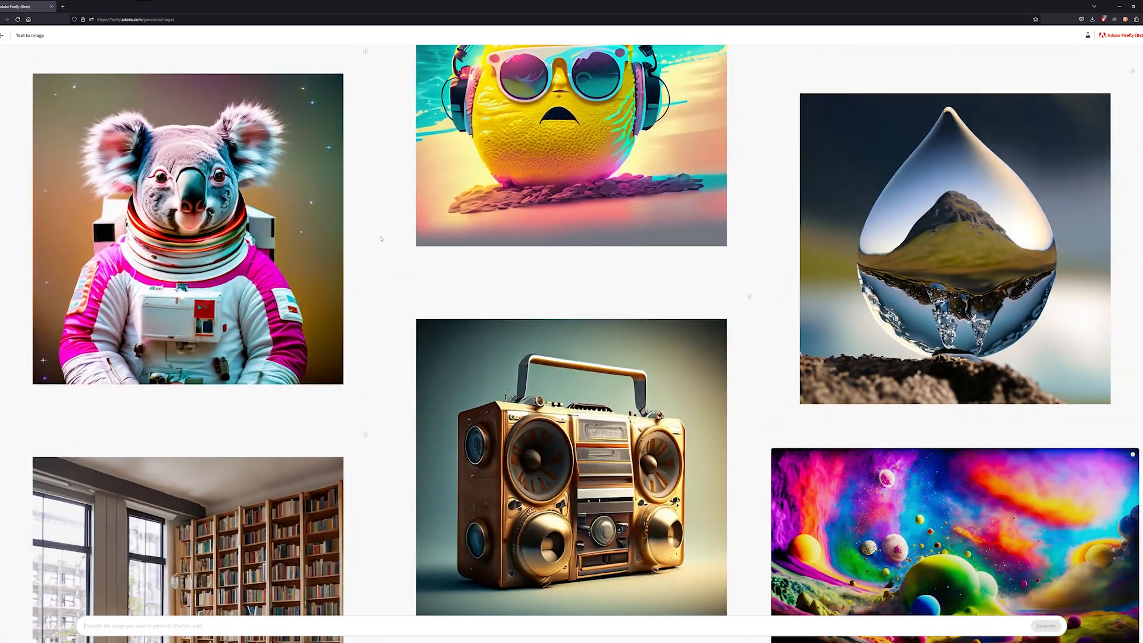
scroll(381, 239, up, 3)
scroll(381, 239, down, 3)
mouse_move(121, 148)
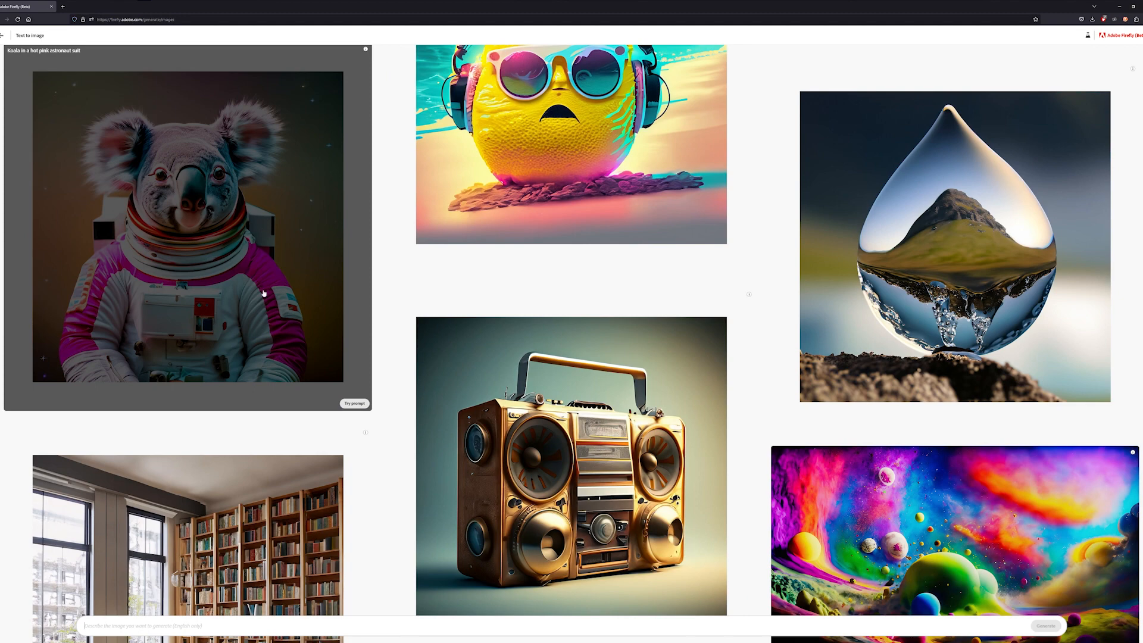
- Try the koala astronaut prompt, change it to "horse in a hot pink astronaut suit", and regenerate
click(355, 404)
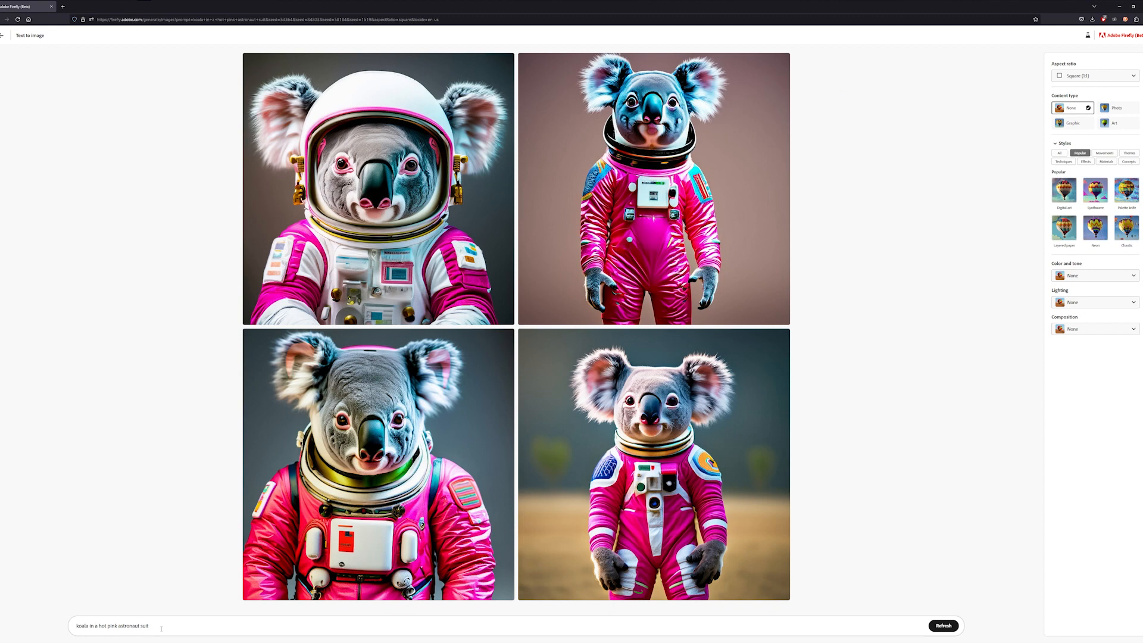
double_click(78, 626)
text(horse)
click(944, 626)
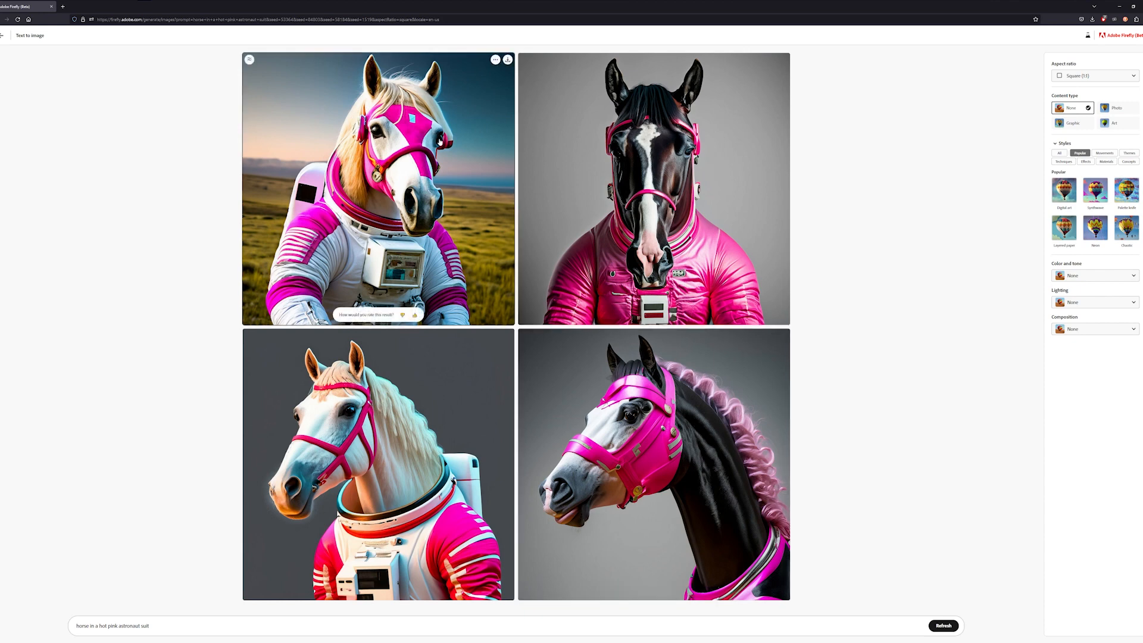
- Enlarge the first horse image to inspect it, then close the viewer
click(399, 178)
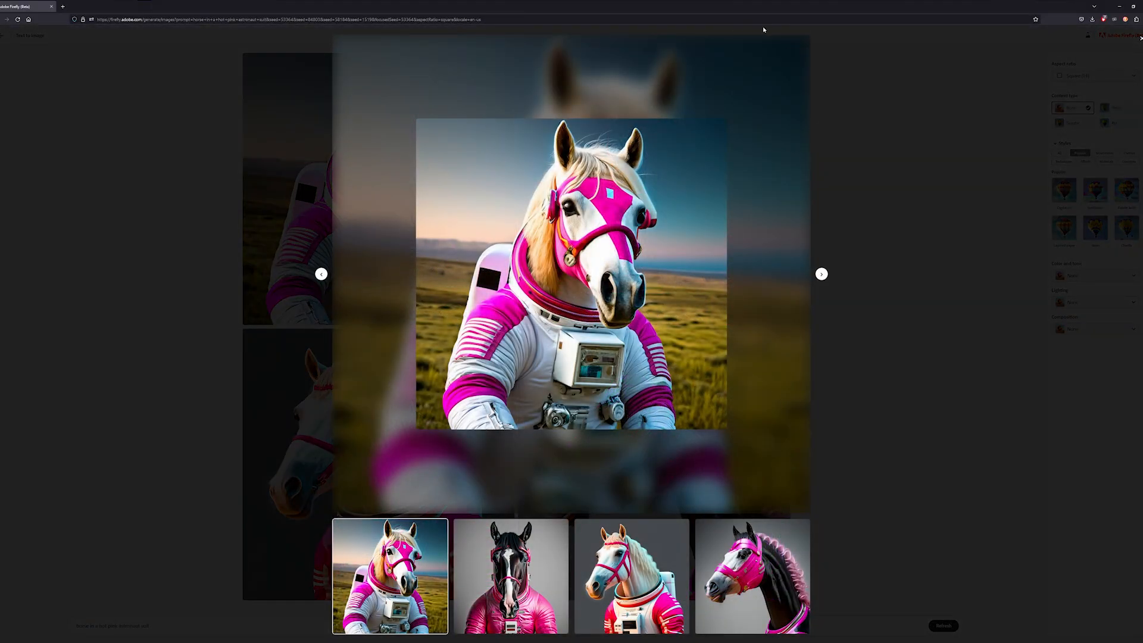
click(912, 156)
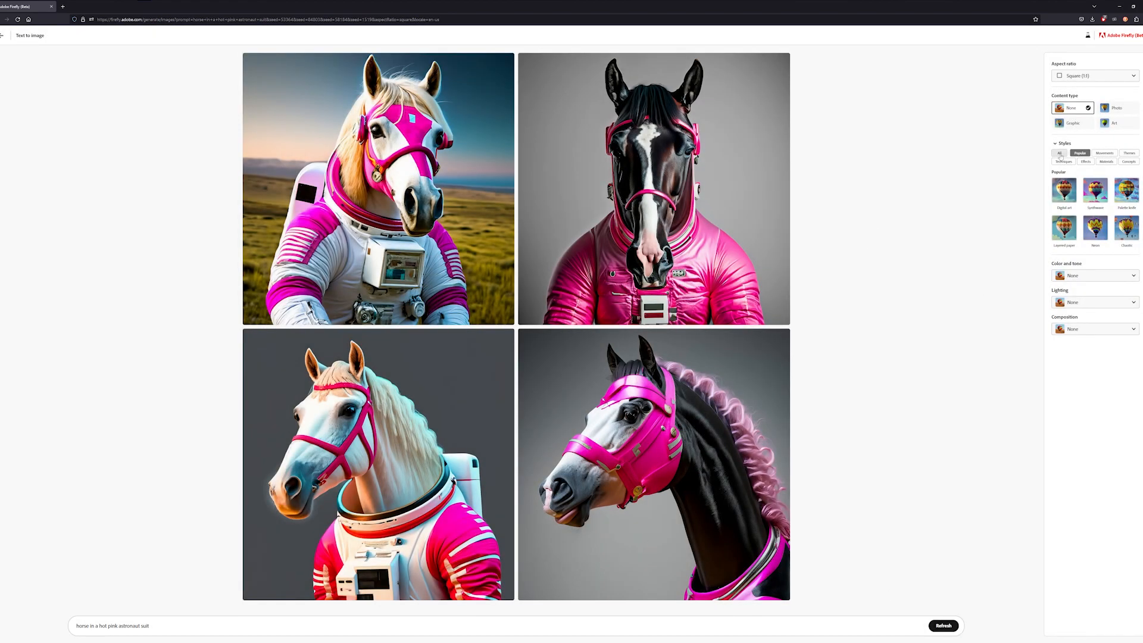
- Apply the Concept art theme, Dramatic lighting and the Art content type to regenerate the hot pink astronaut horse
click(1129, 153)
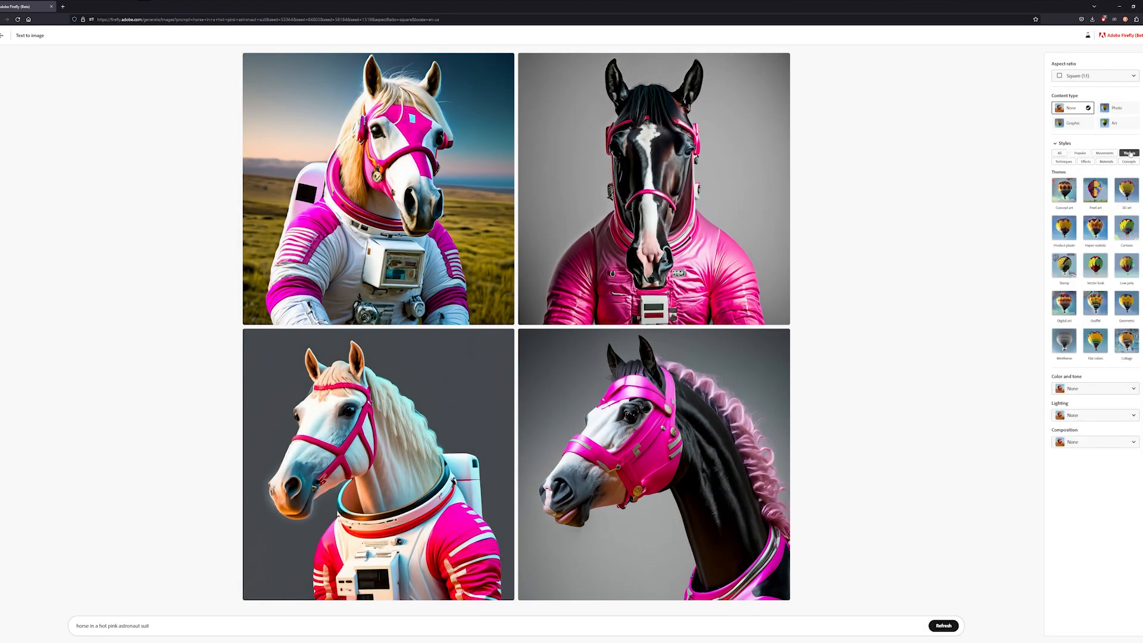
click(1064, 191)
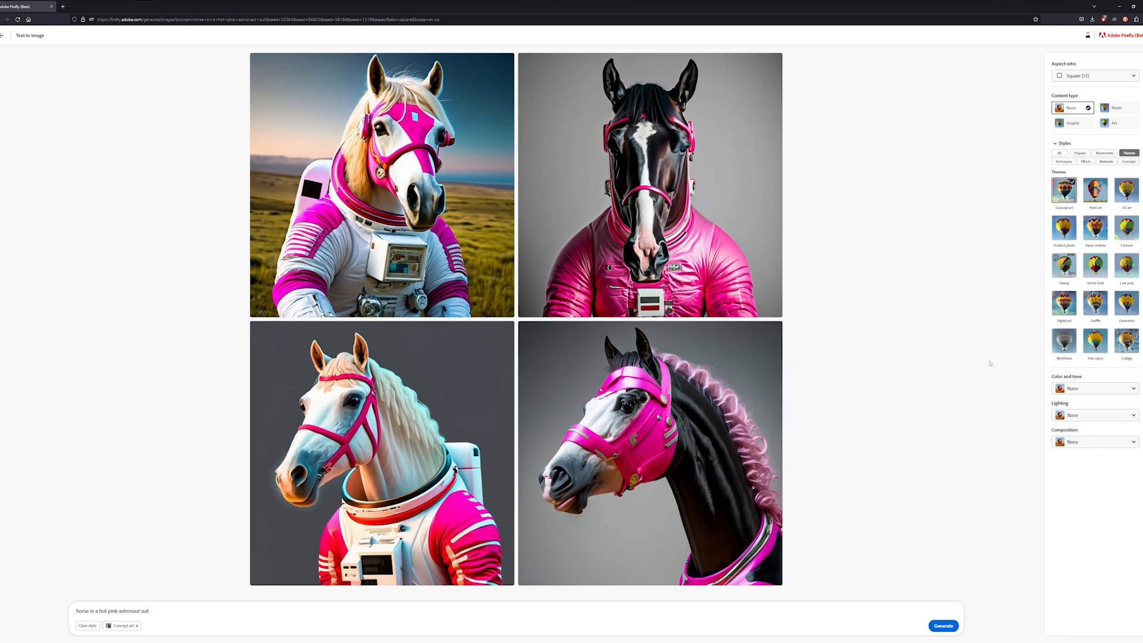
click(1079, 416)
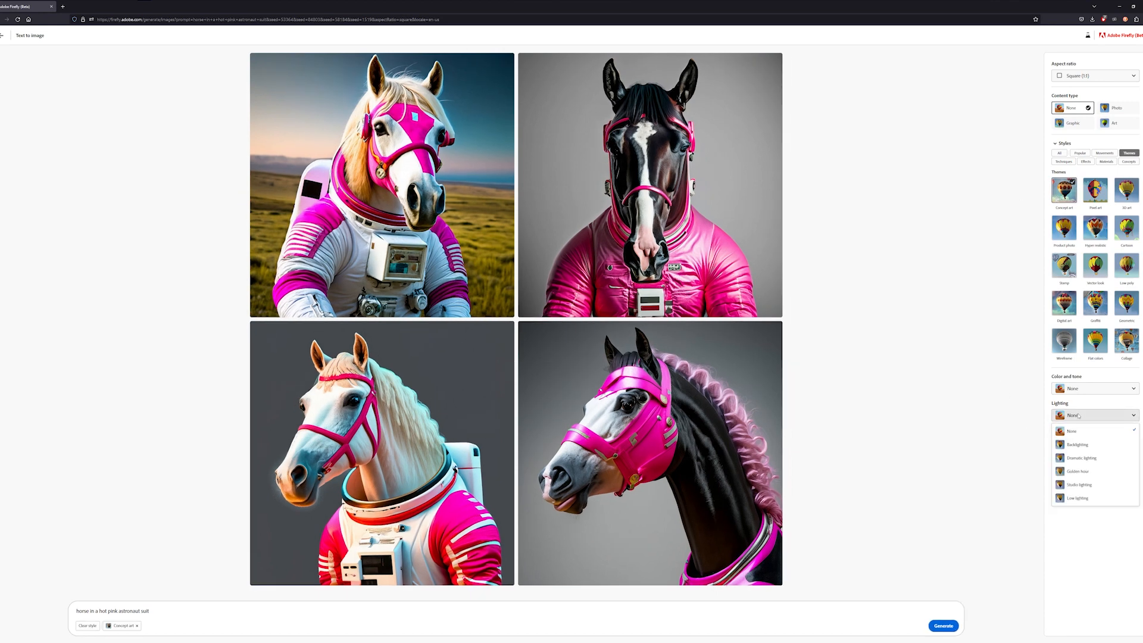
click(1081, 457)
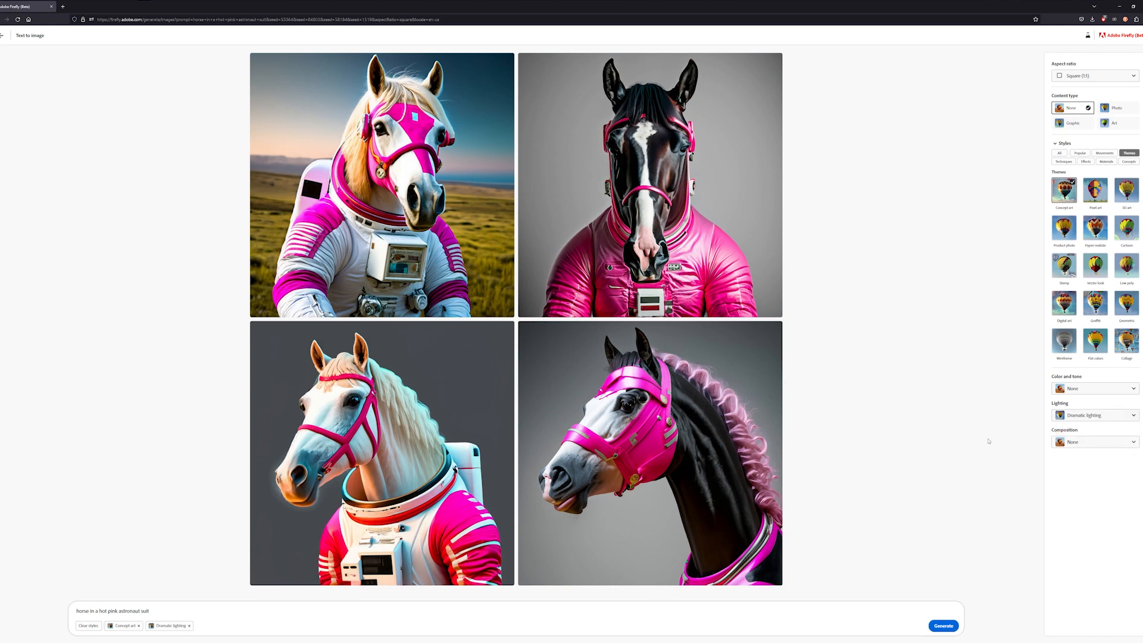
click(1106, 123)
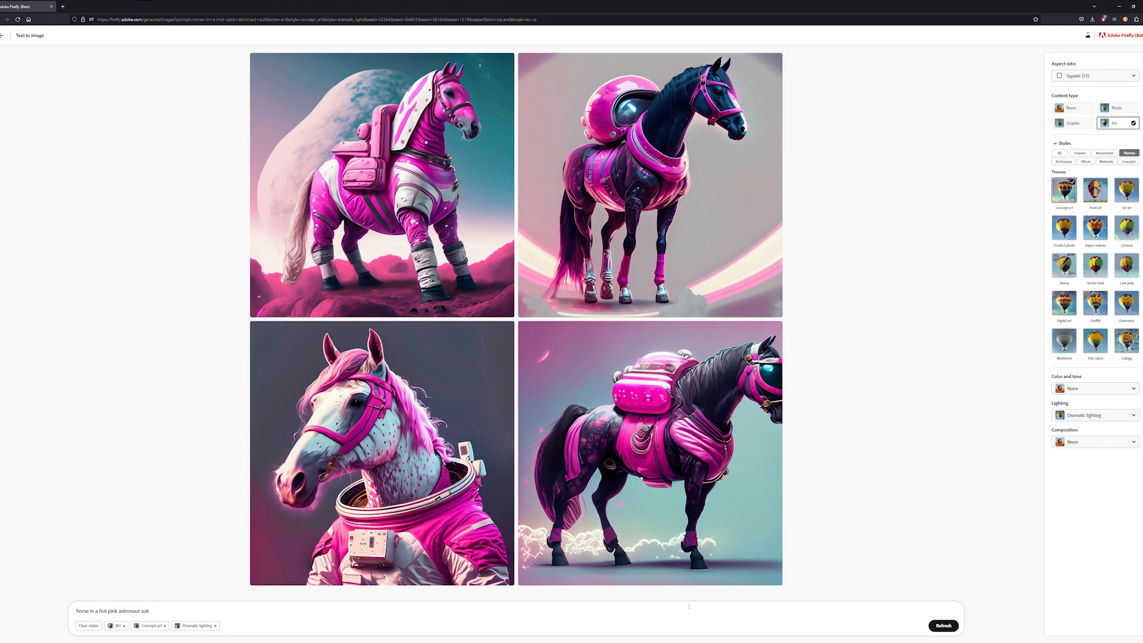
- Return to the gallery and generate images from a new prompt, "horse", extended to "horse in a forest"
click(5, 35)
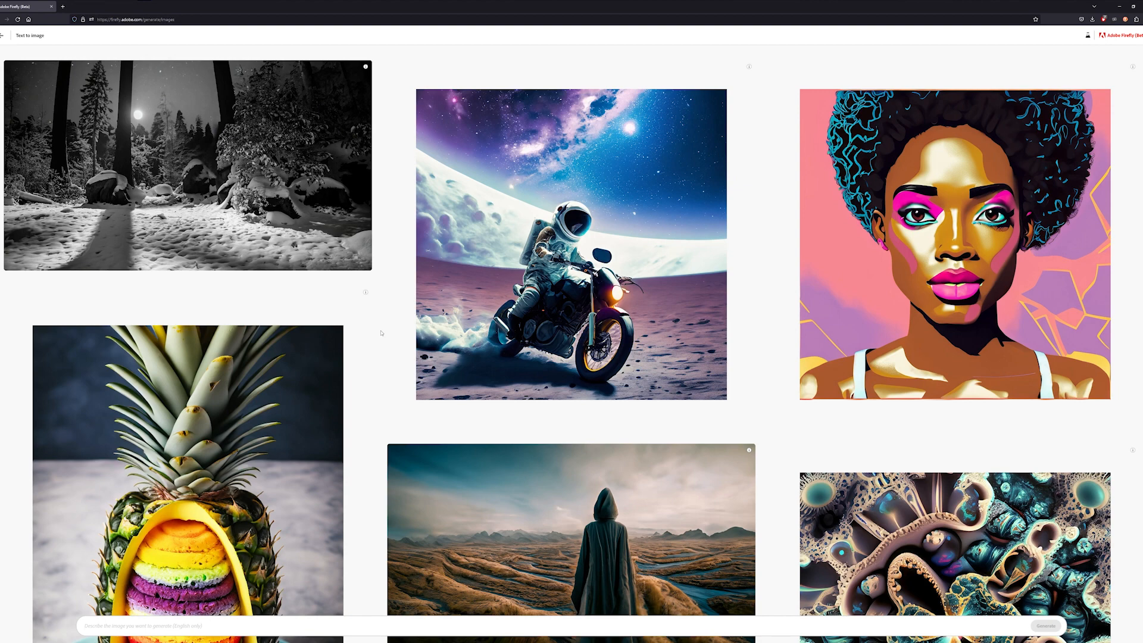
text(horse)
key(Return)
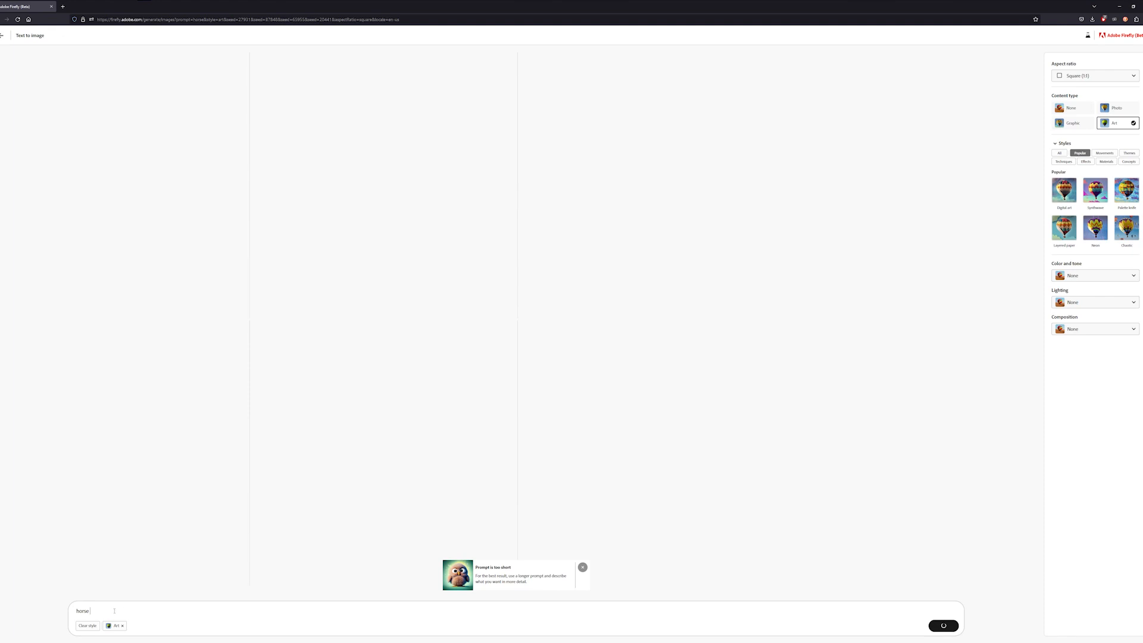
text(in a forest)
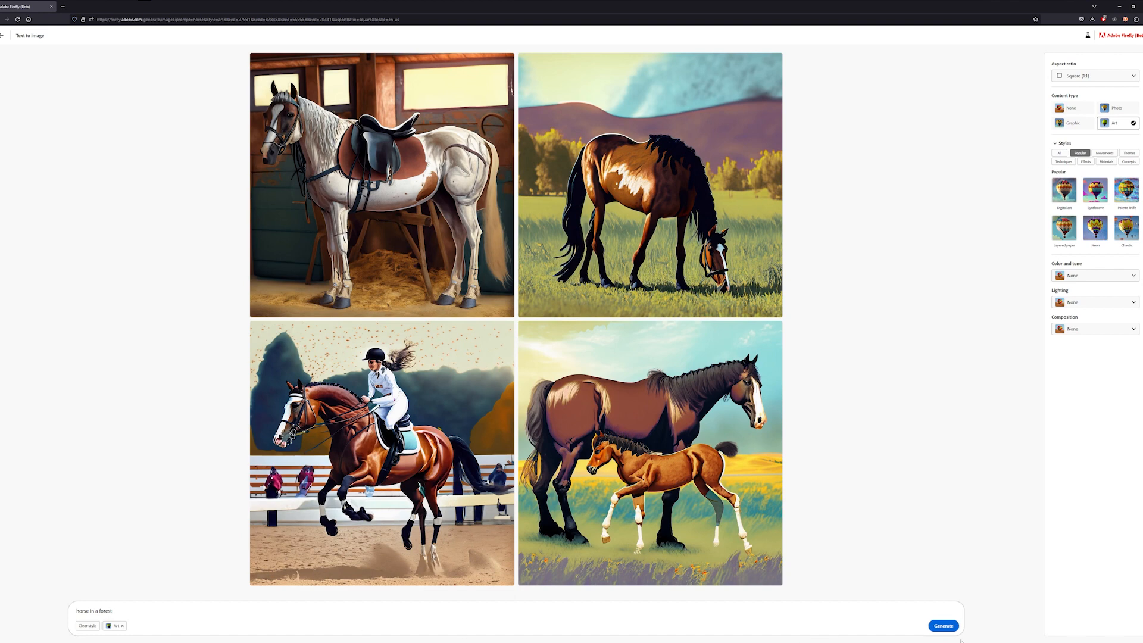
click(932, 625)
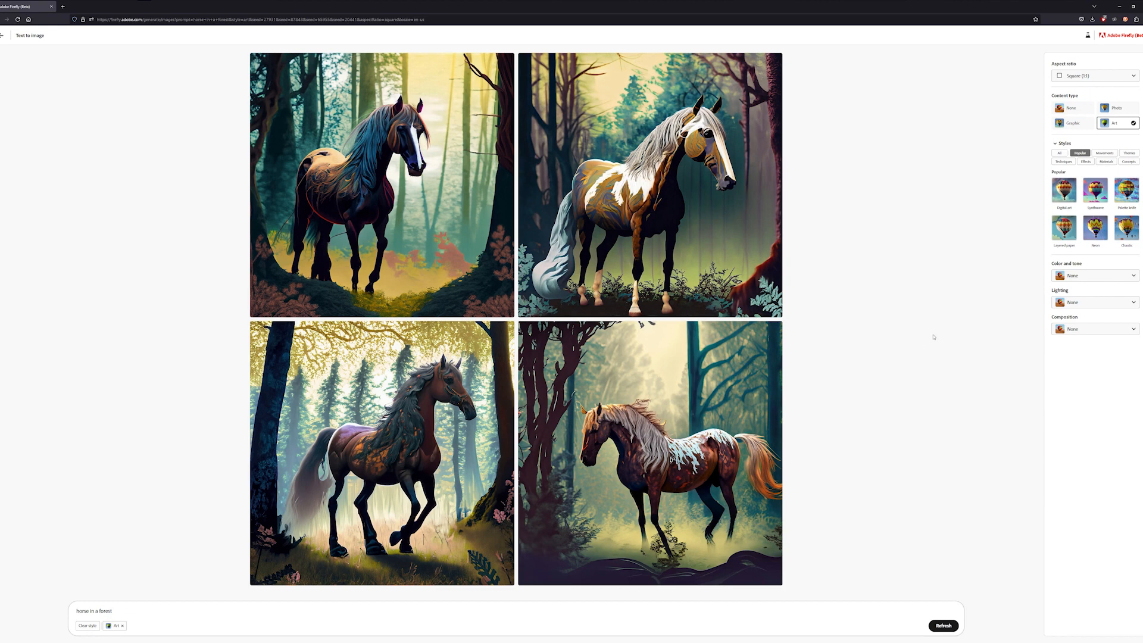
- Switch the content type to Photo and extend the prompt to "horse in a forest rearing up with the full moon"
click(1114, 108)
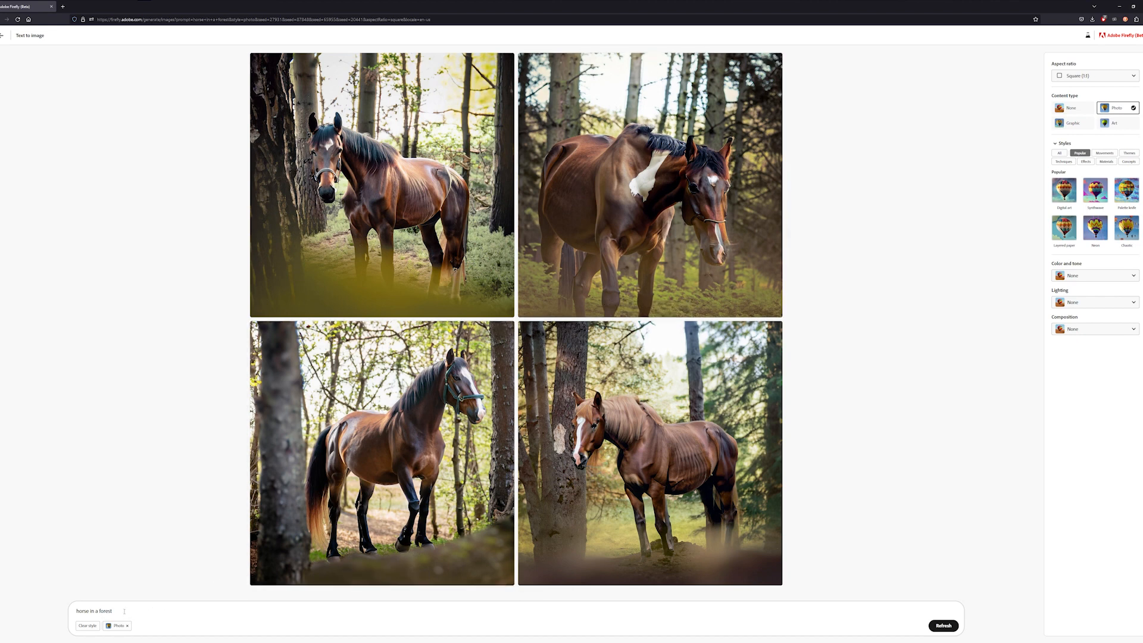
text(rearing up with the full moon)
key(Return)
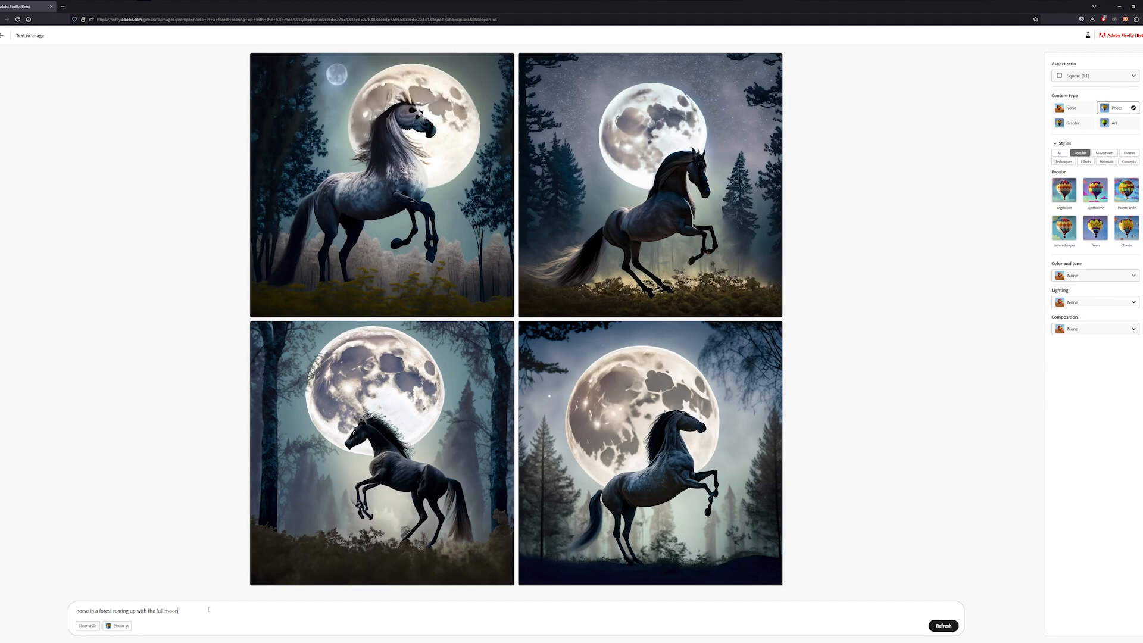
- Open the rearing horse results in the viewer, step through all four images, then close it
click(442, 232)
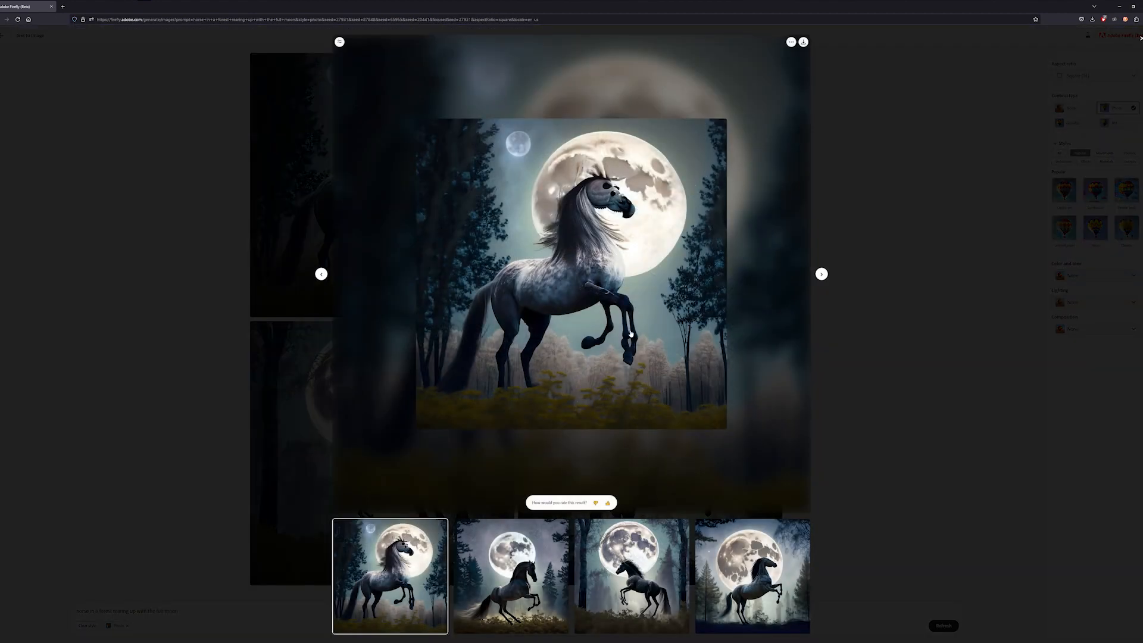
click(511, 592)
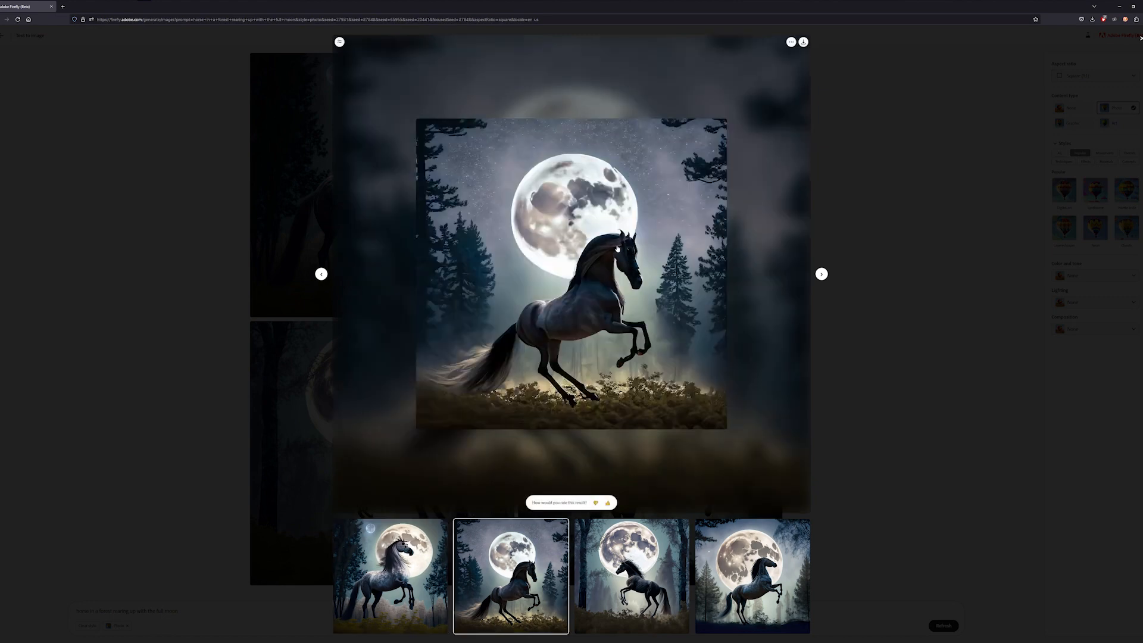
click(631, 575)
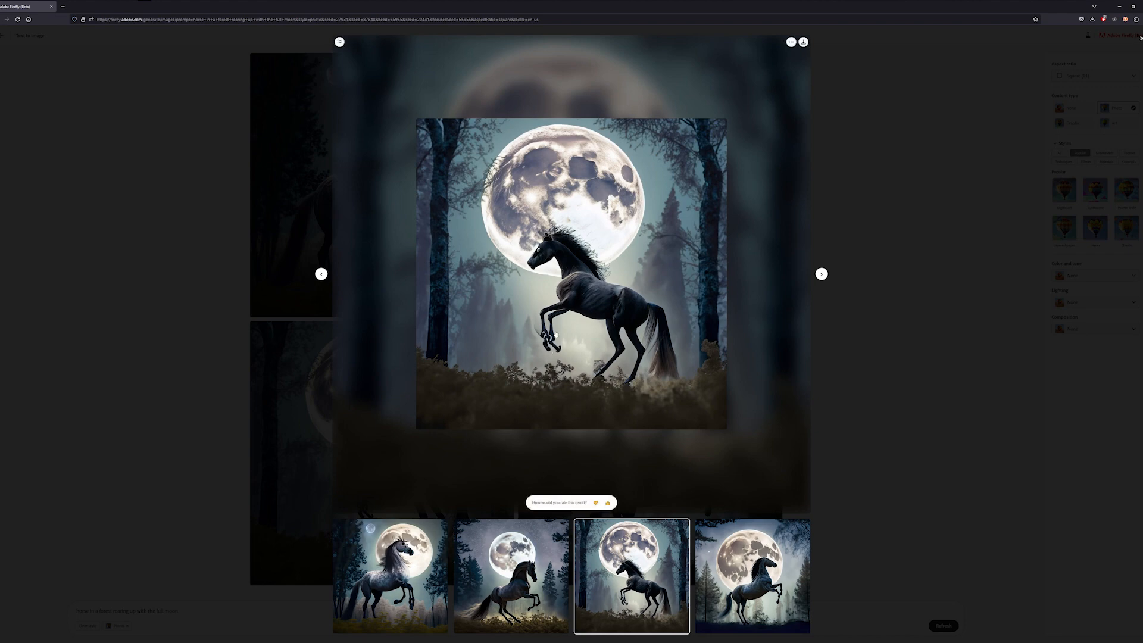
key(Right)
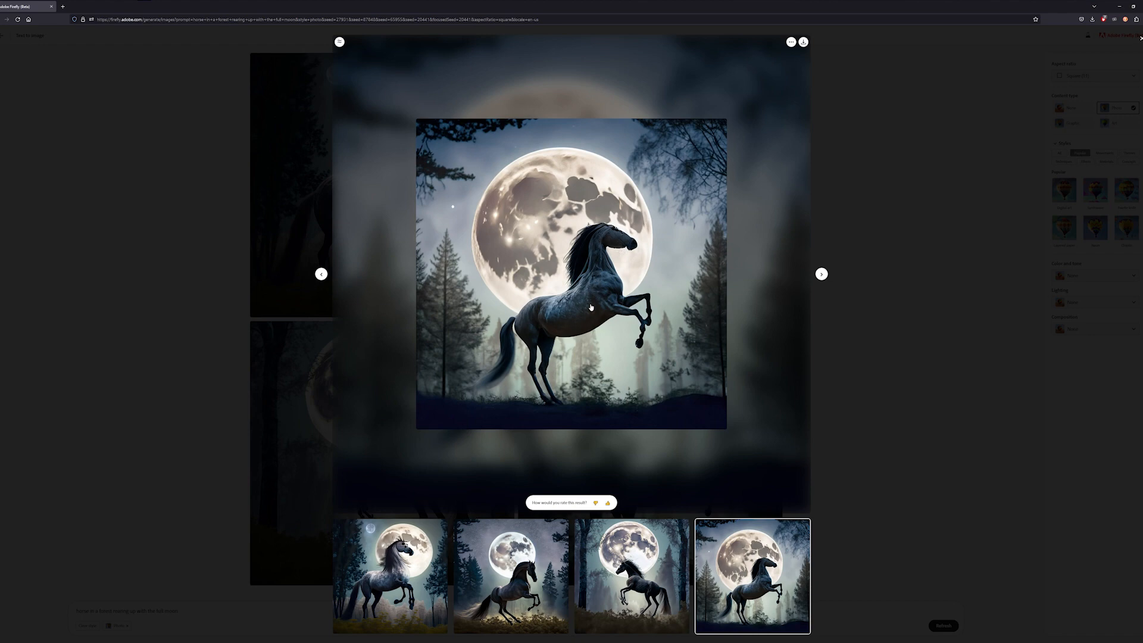
click(898, 92)
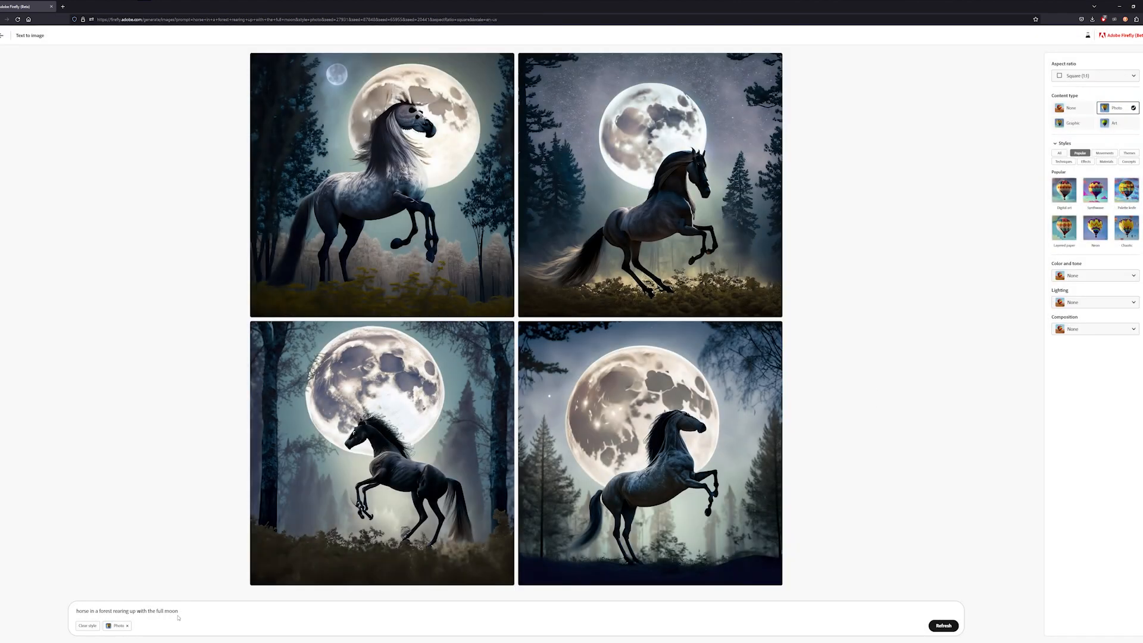
- Replace the prompt with "guinea pig, in a forest, on a log, sunset" and generate
drag(179, 611, 52, 609)
text(guinea pig, in a forest, on a log, sunset)
click(944, 626)
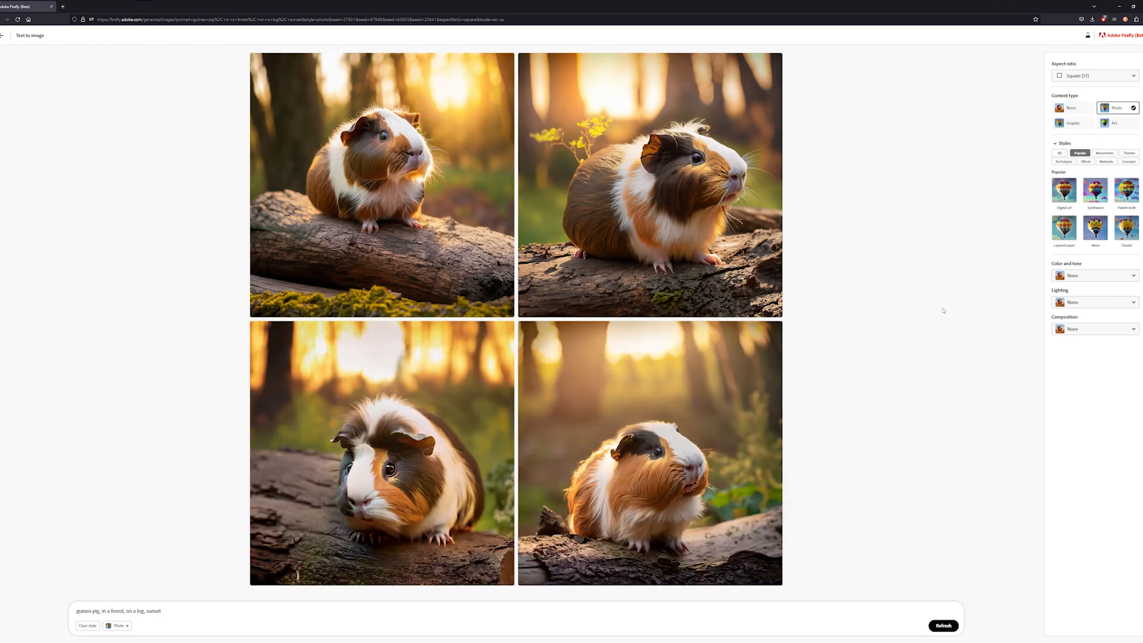
- Enlarge several guinea pig images one by one to inspect them, closing the viewer each time
click(384, 547)
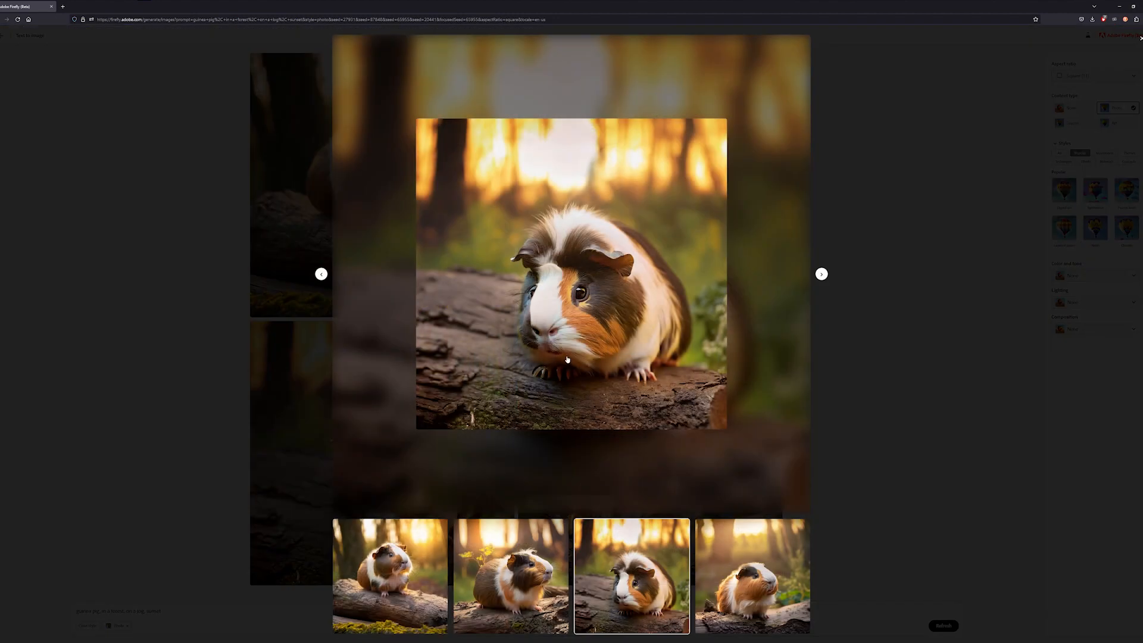
mouse_move(539, 374)
click(857, 187)
mouse_move(403, 160)
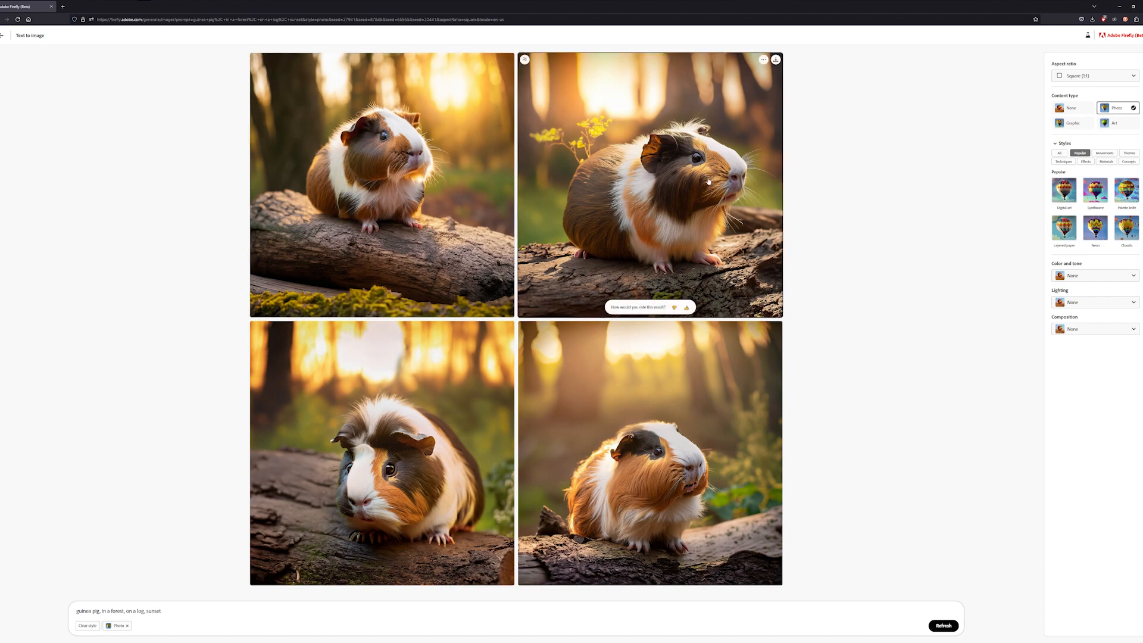
click(689, 204)
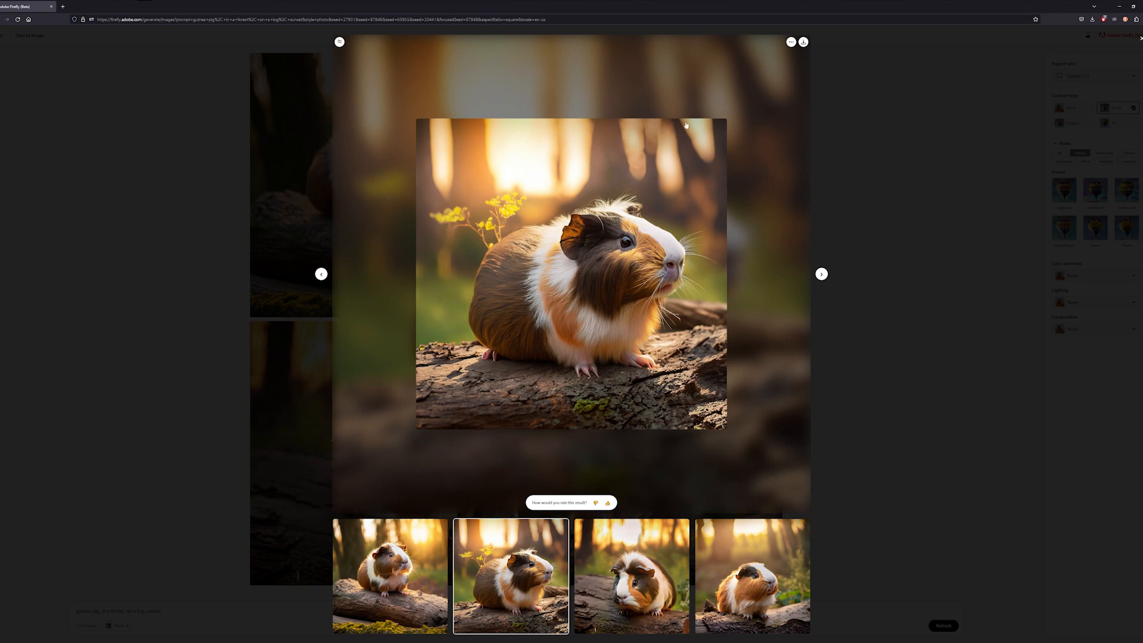
click(914, 173)
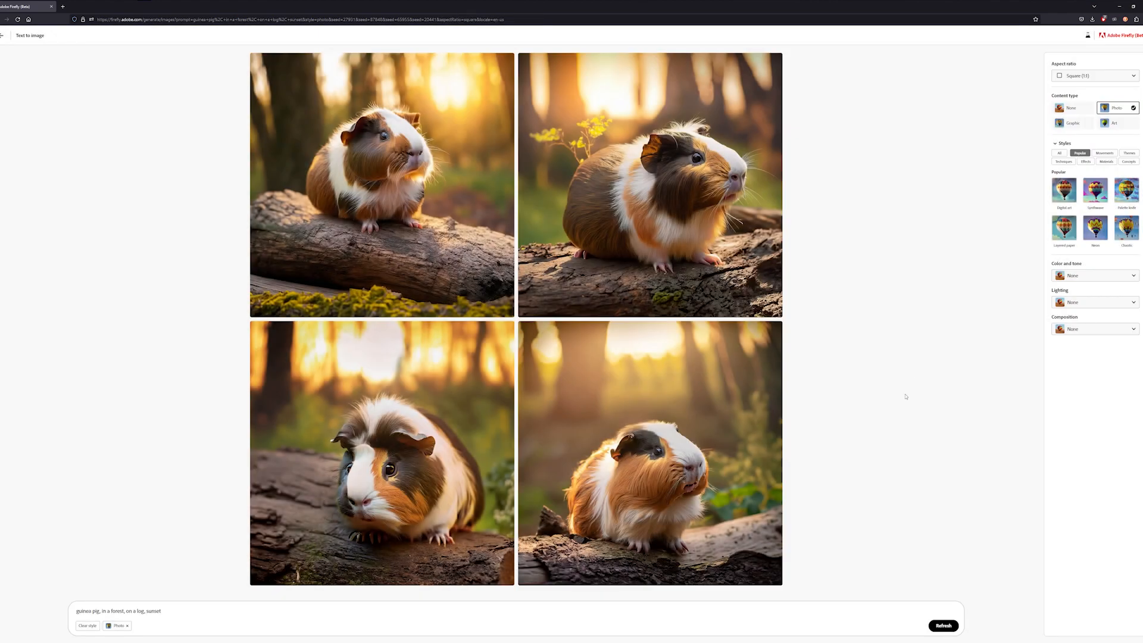
click(670, 465)
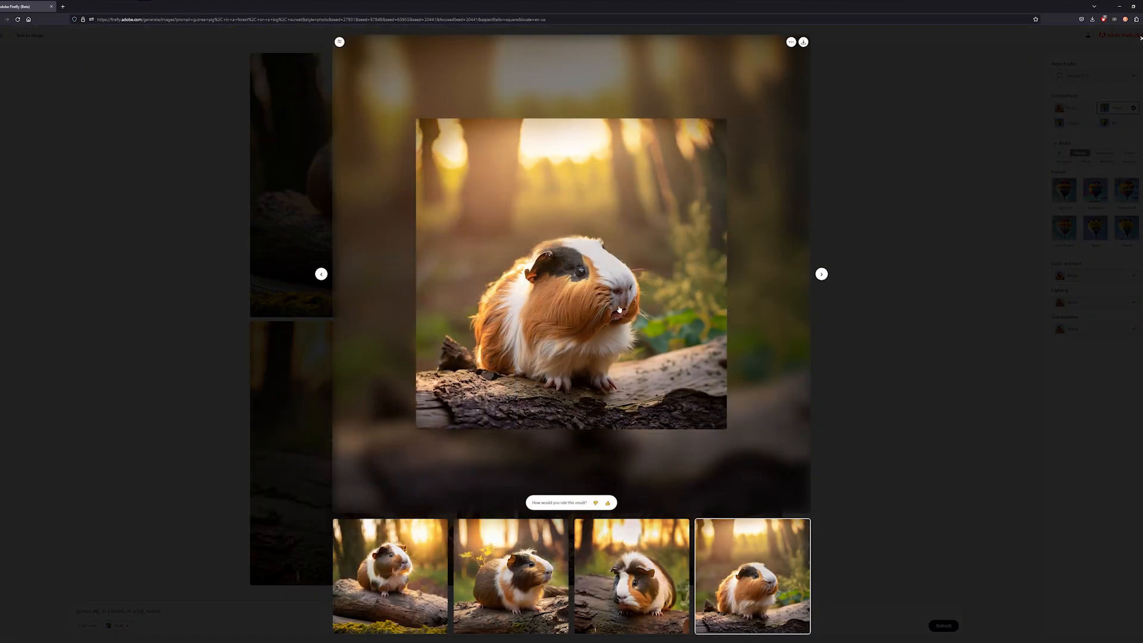
click(878, 215)
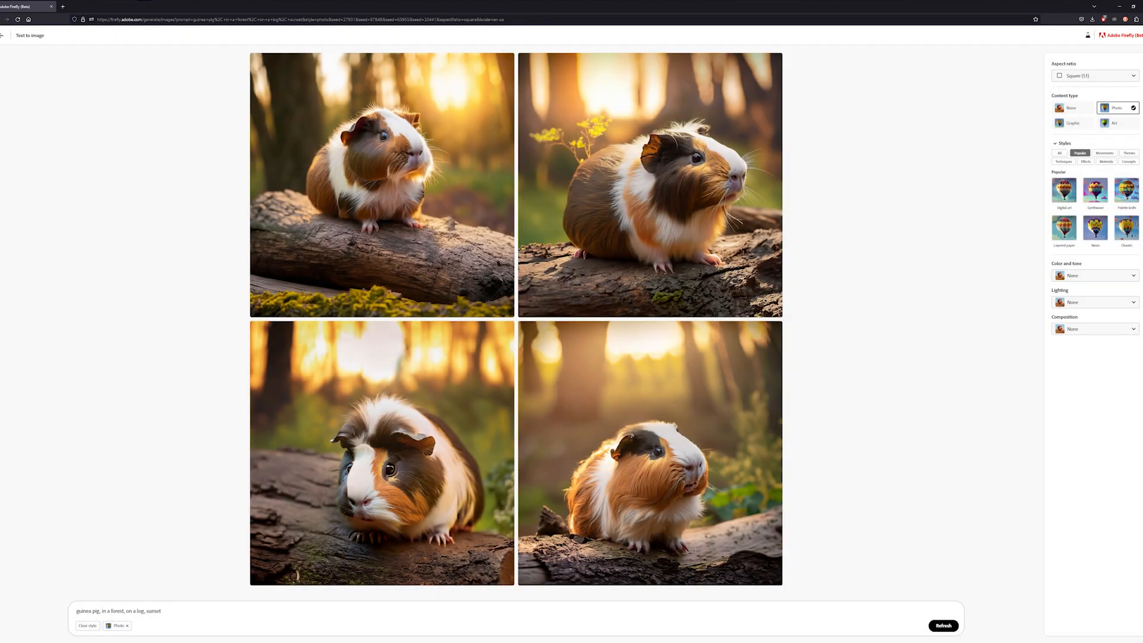
- Return to the example gallery, browse through the samples, and open the fluffy llama example's prompt
click(2, 35)
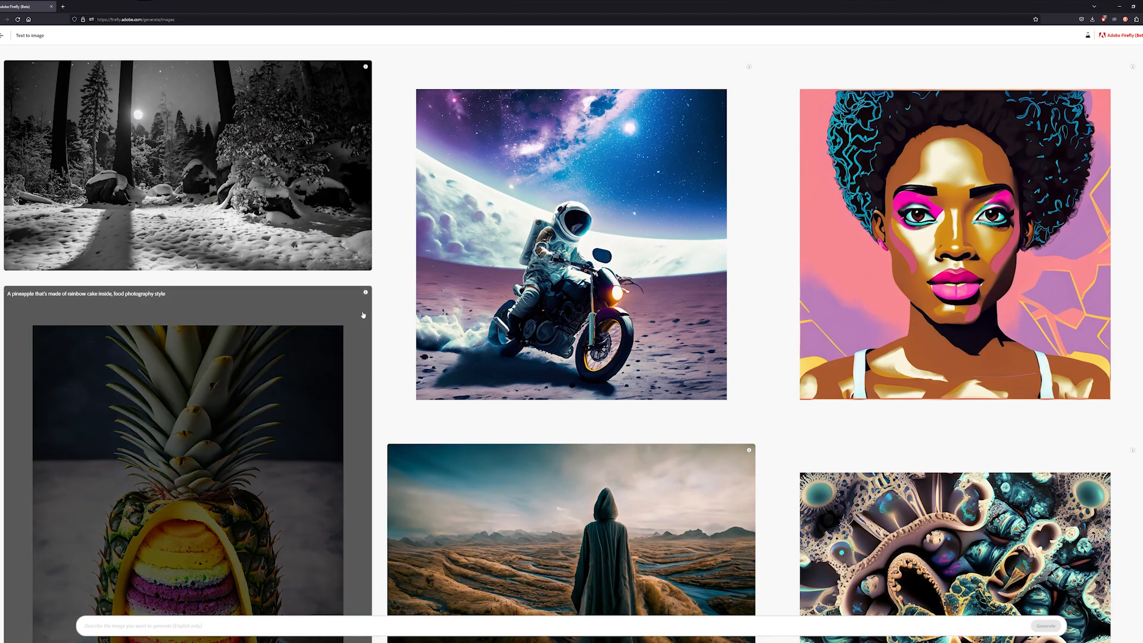
scroll(363, 315, down, 15)
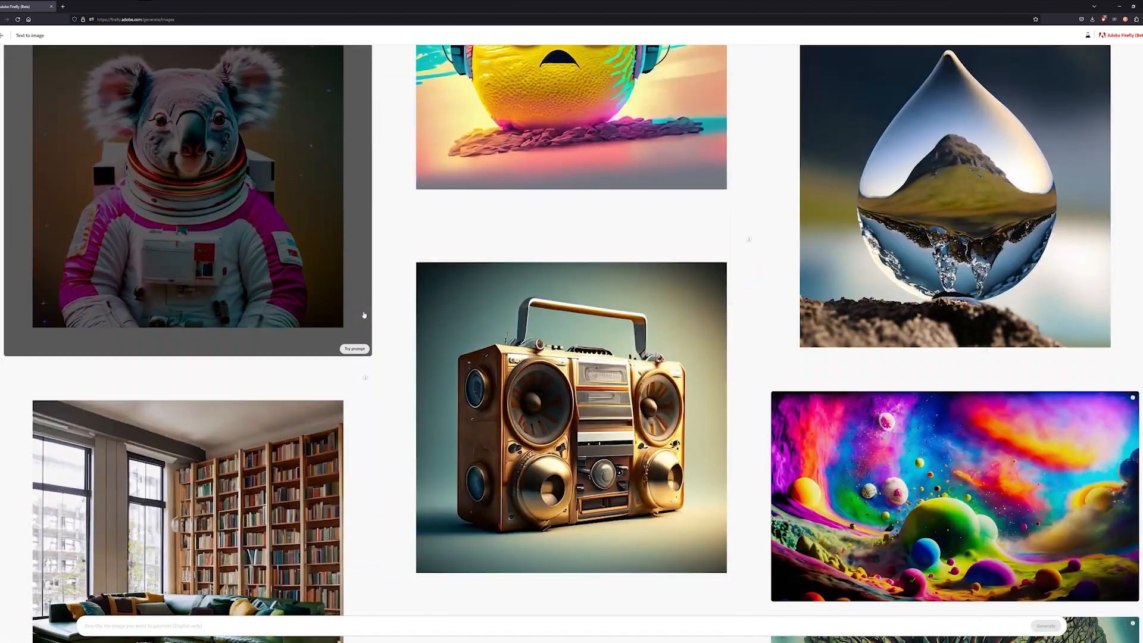
scroll(364, 315, down, 7)
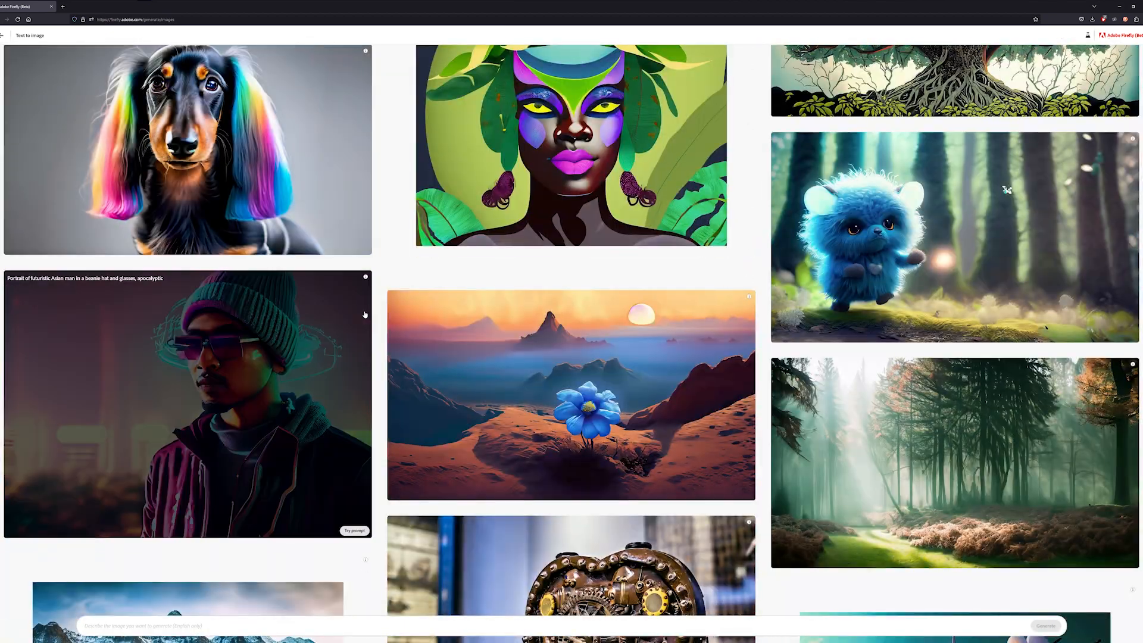
scroll(378, 326, down, 4)
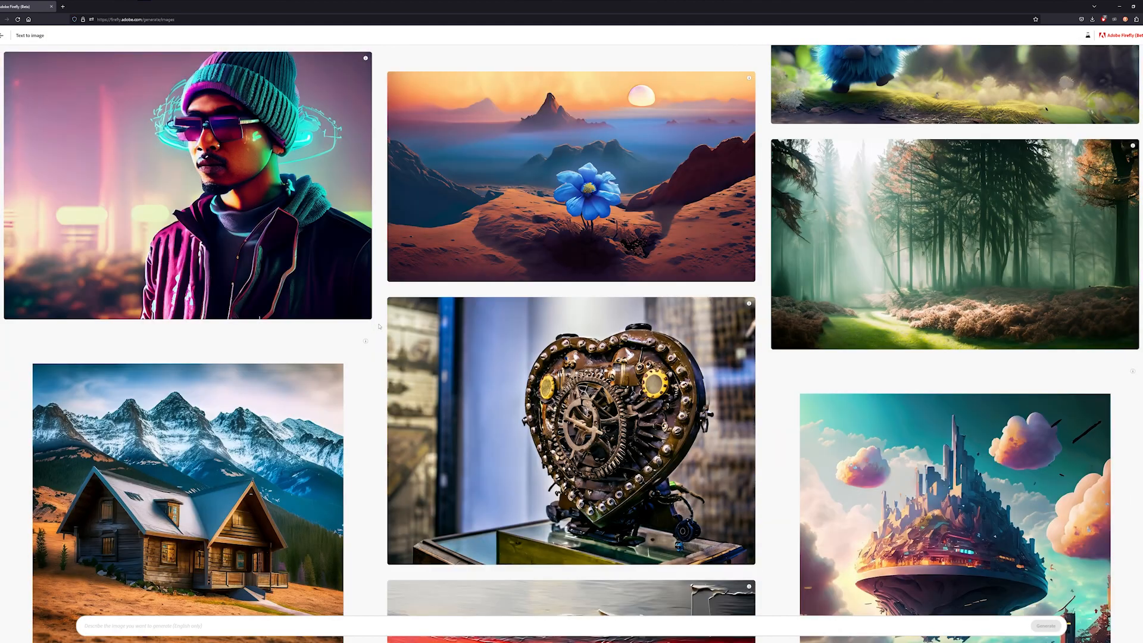
scroll(378, 327, down, 19)
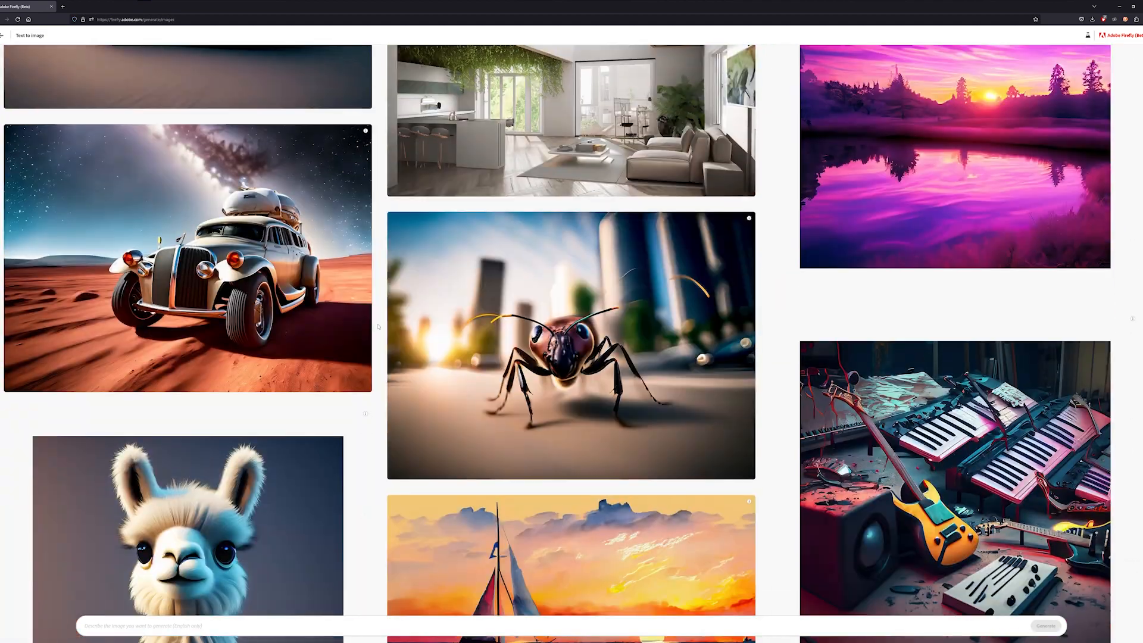
scroll(378, 327, down, 6)
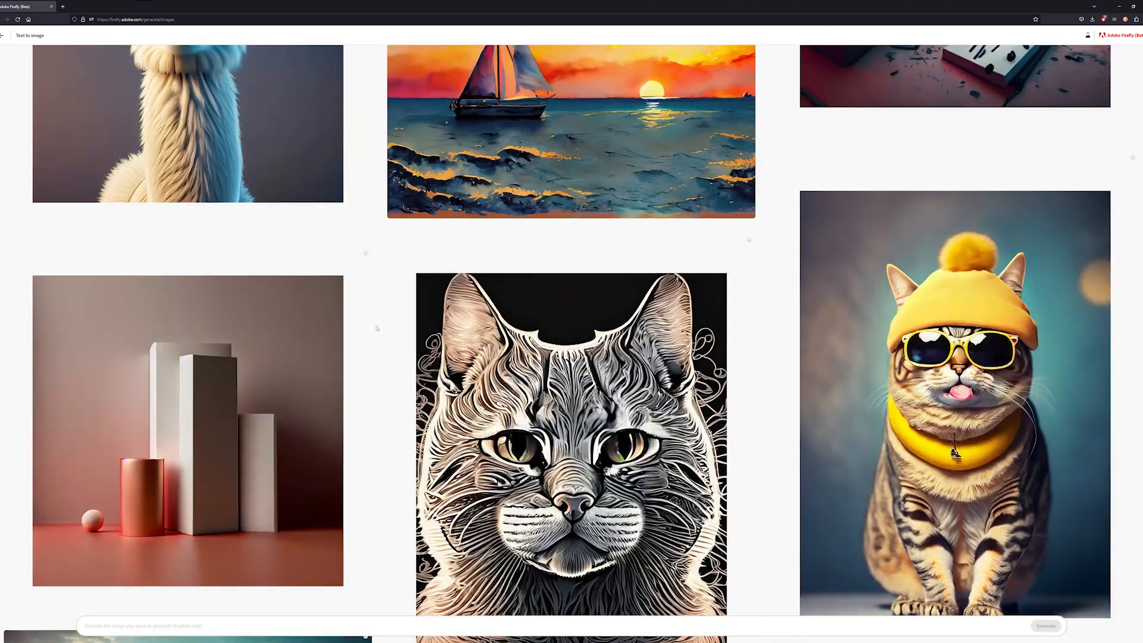
scroll(260, 299, up, 5)
click(263, 299)
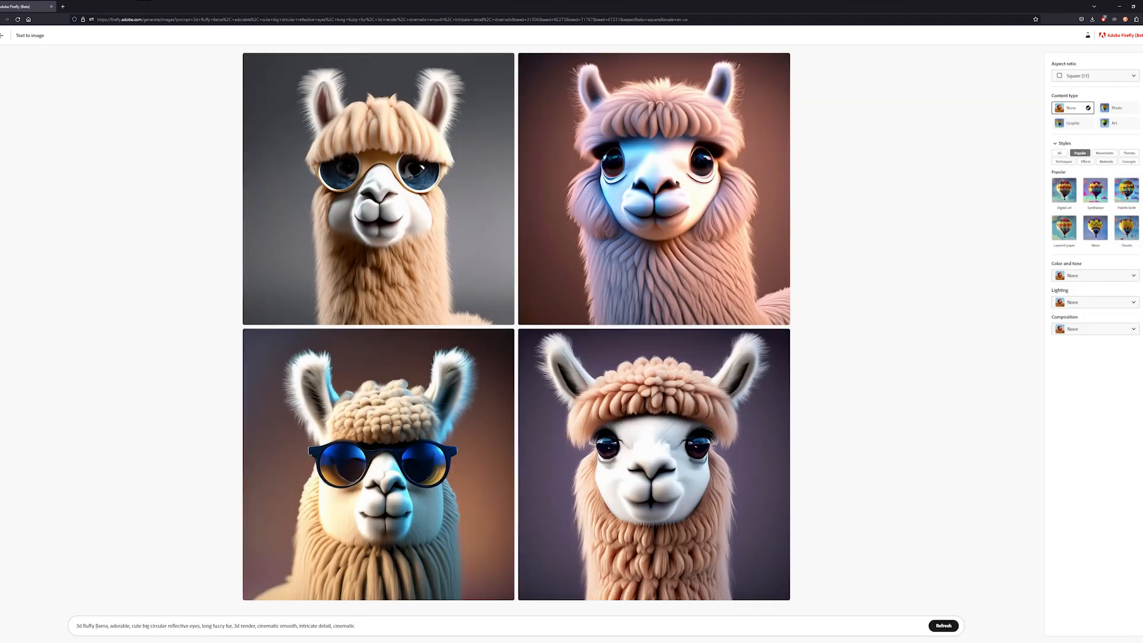
- Replace "llama" with "horse" in the 3d fluffy prompt and regenerate
double_click(98, 626)
text(horse)
click(940, 627)
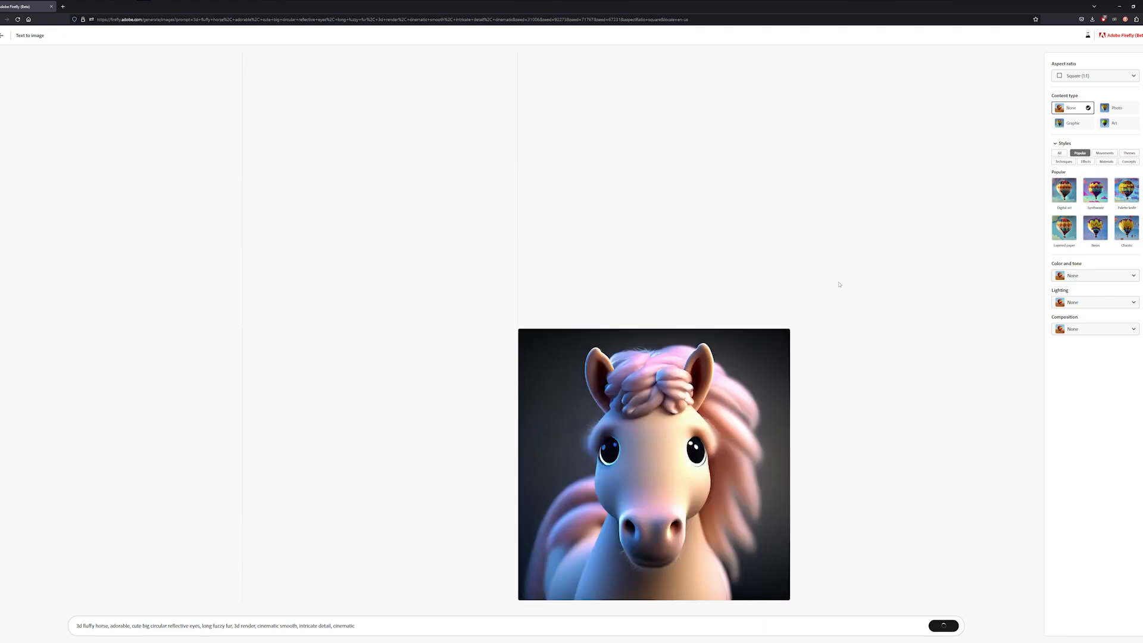
mouse_move(663, 490)
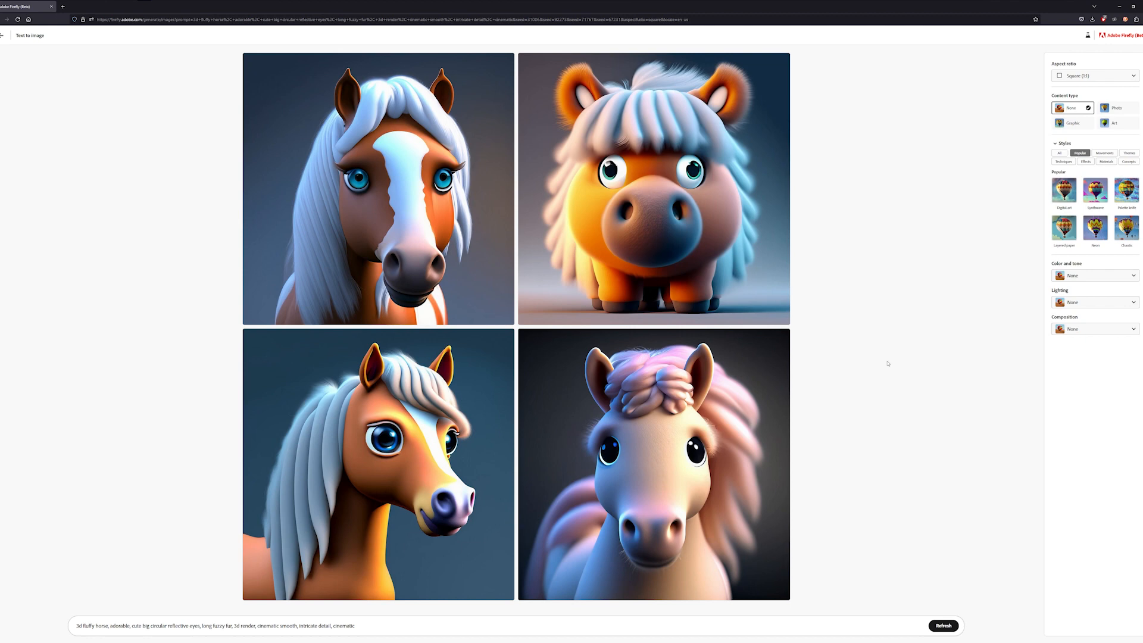
- Add the Concept art theme style to the fluffy horse prompt and generate again
click(1129, 153)
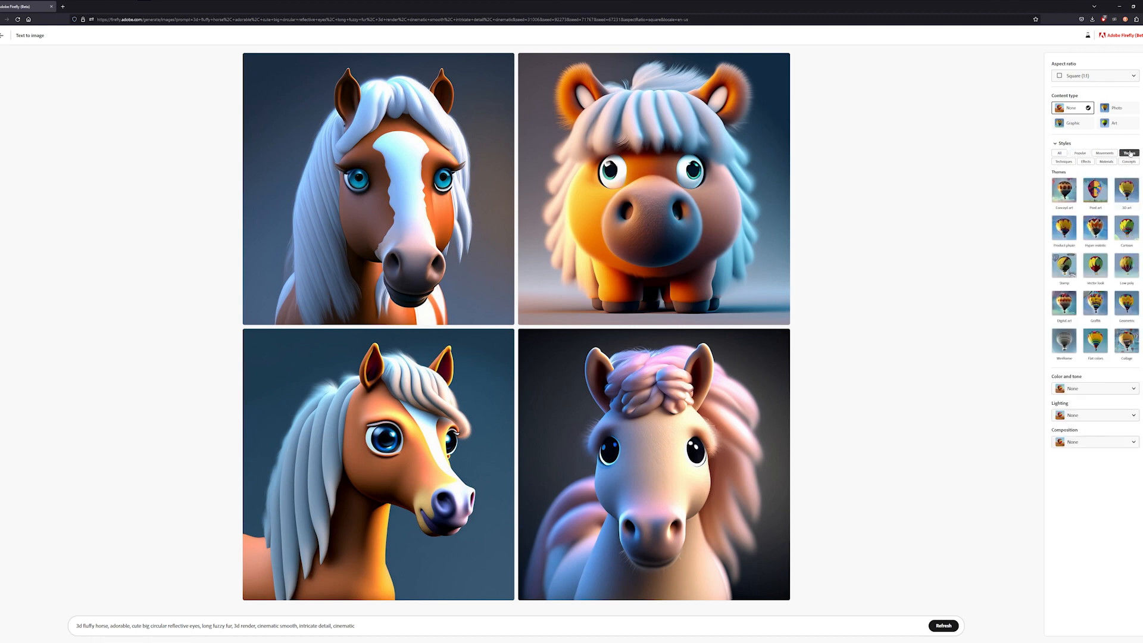
click(1064, 190)
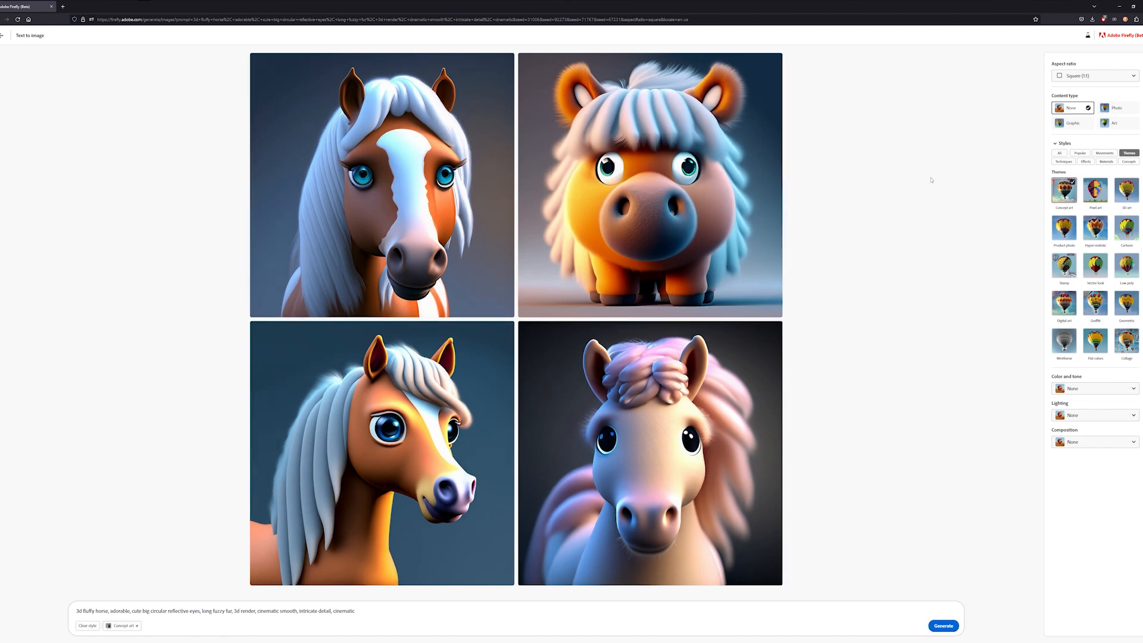
click(943, 626)
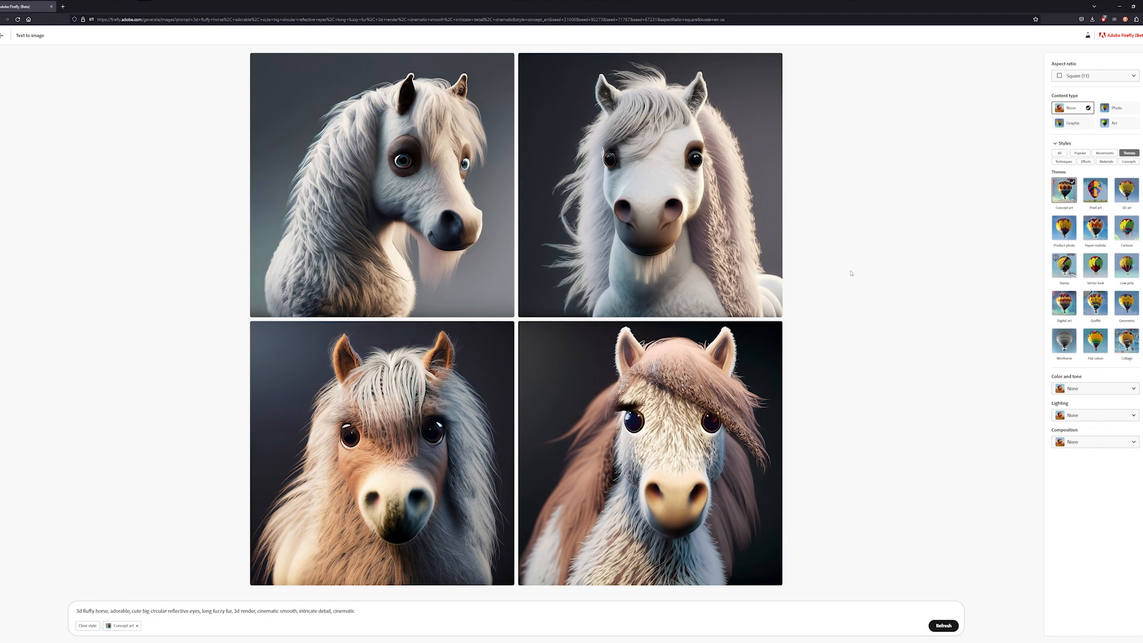
- Enlarge the lower-left fluffy horse image to inspect it and close the viewer
click(417, 369)
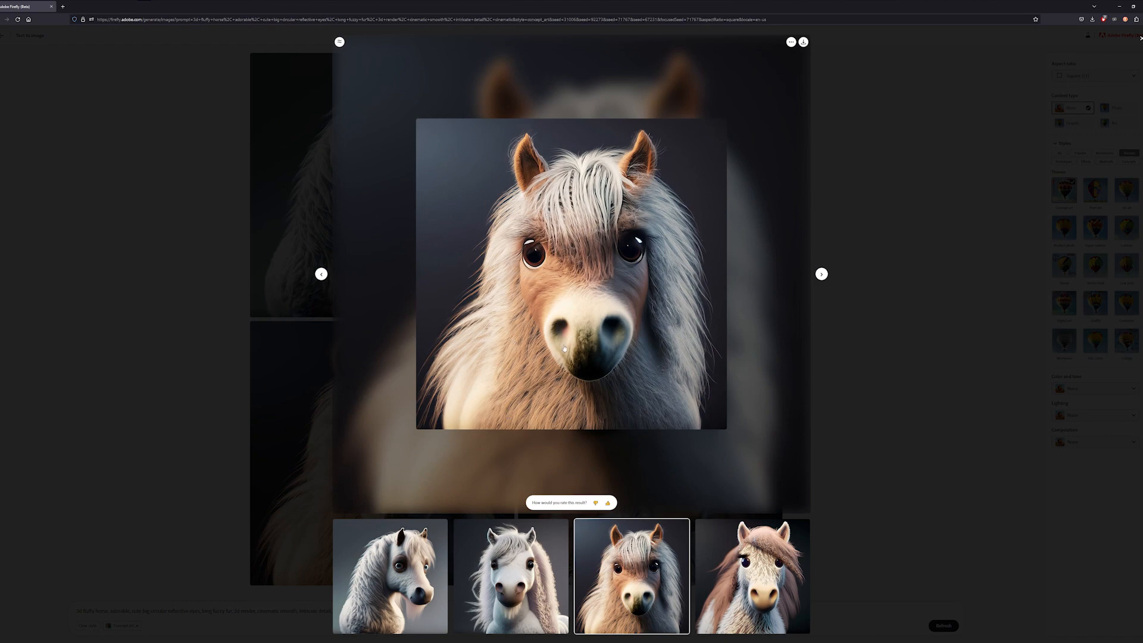
click(920, 167)
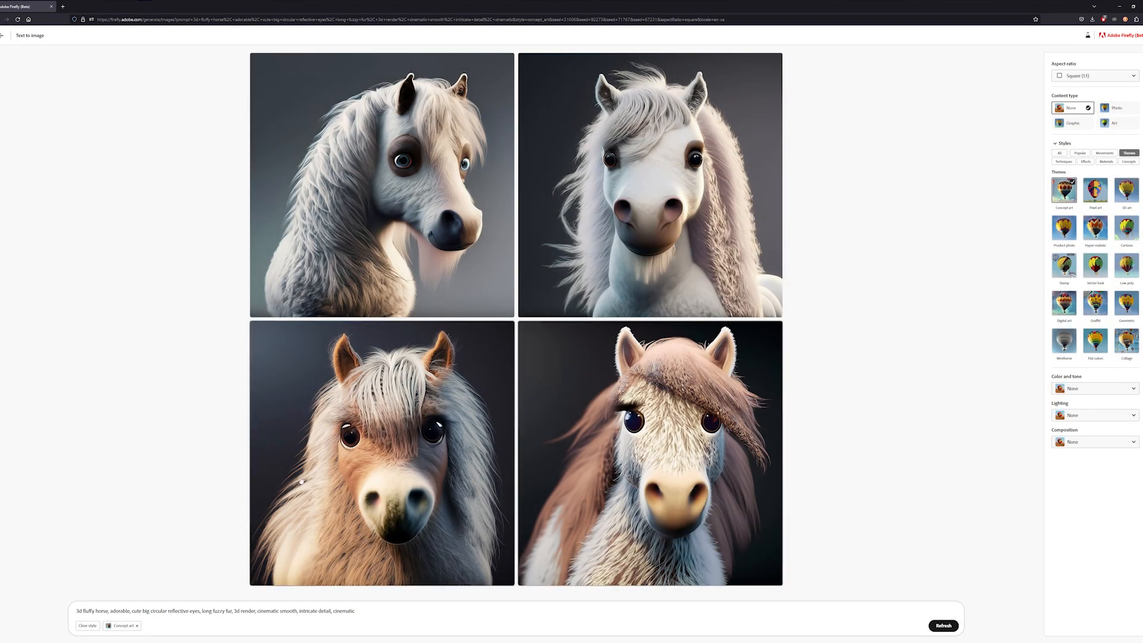
- Go back to the example gallery, scroll through the samples, and open the mechanical steampunk rhino example's prompt
click(2, 35)
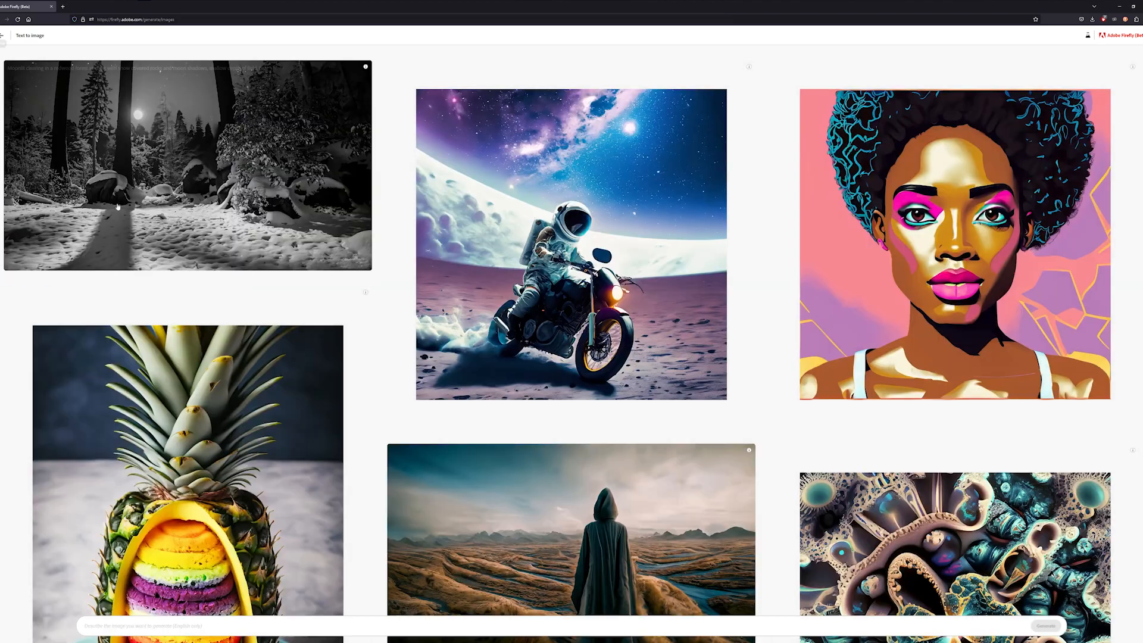
scroll(371, 365, down, 5)
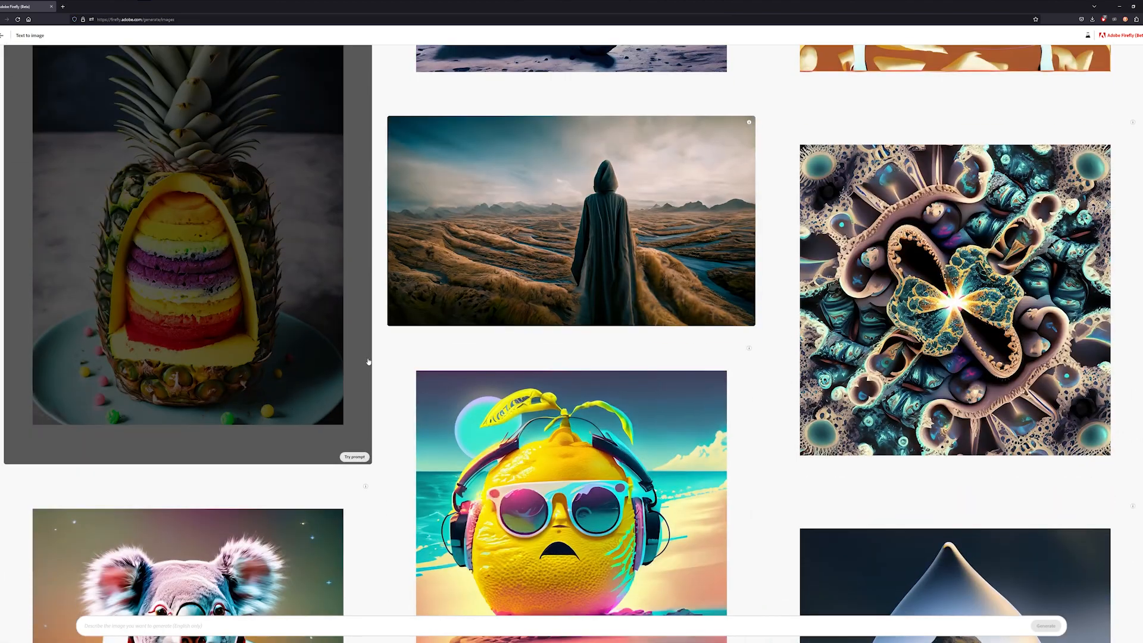
scroll(369, 361, down, 8)
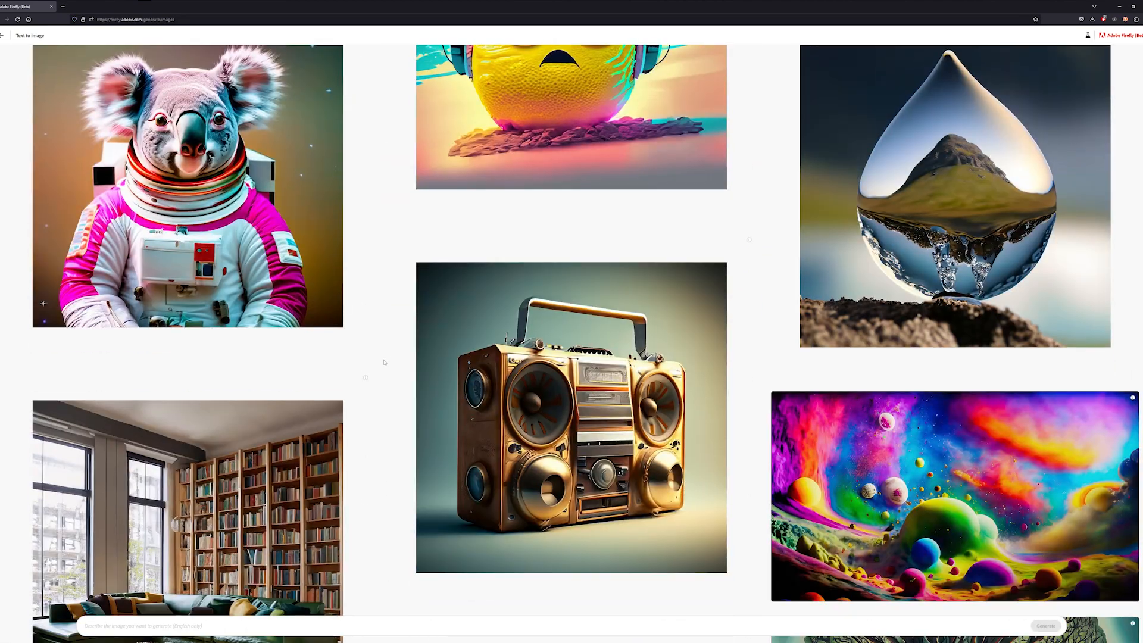
scroll(384, 362, down, 5)
scroll(385, 363, down, 4)
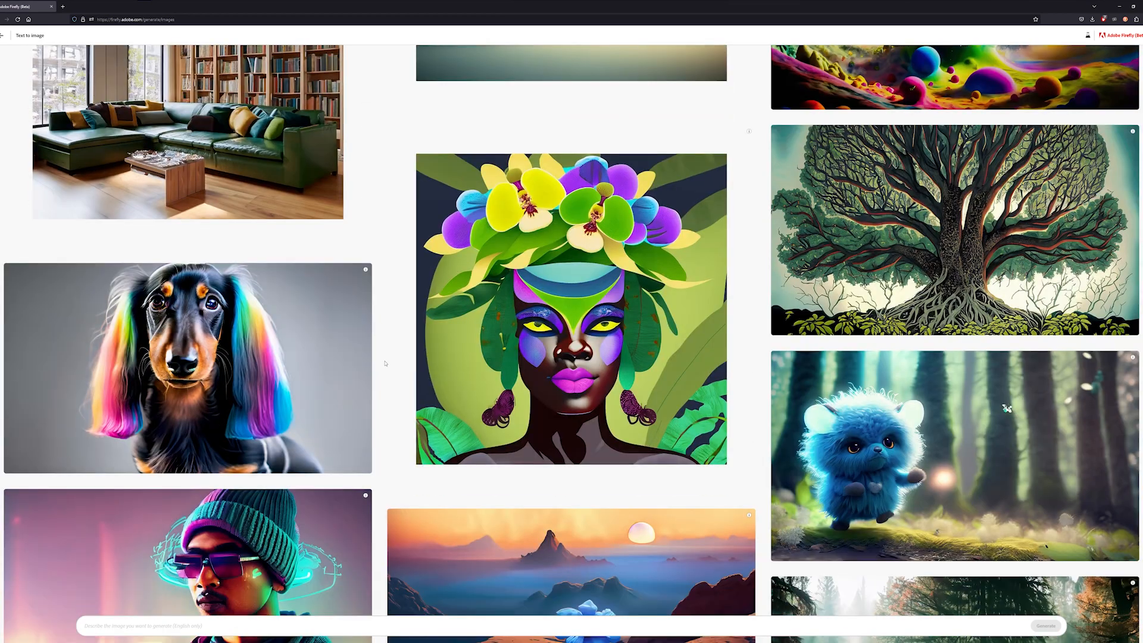
scroll(385, 363, down, 5)
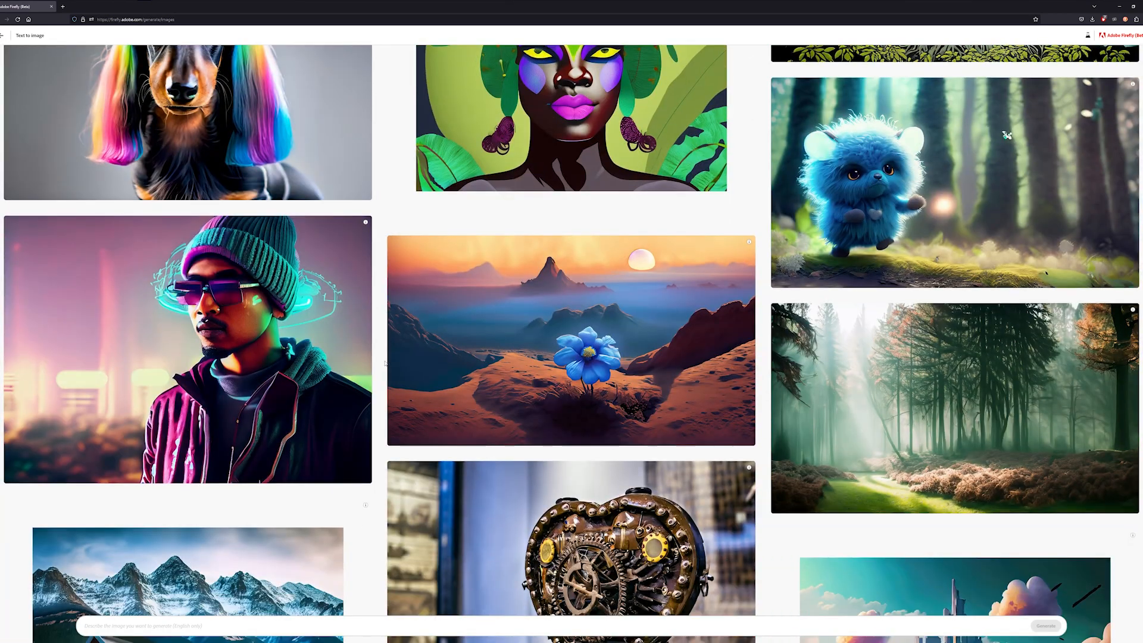
scroll(386, 363, down, 9)
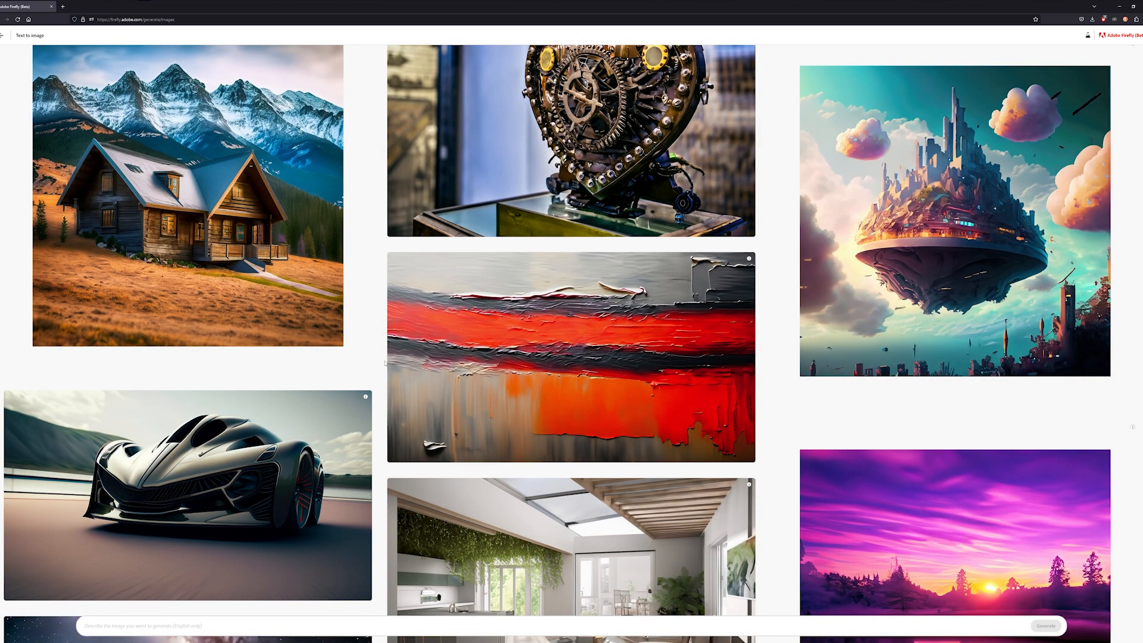
scroll(386, 363, down, 10)
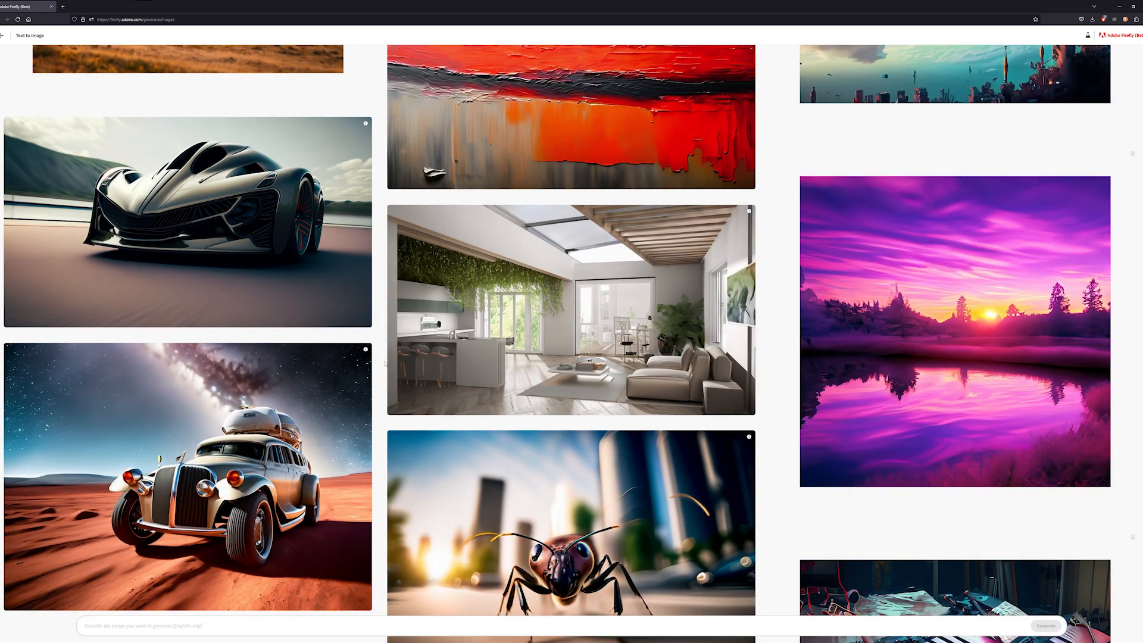
scroll(386, 364, down, 10)
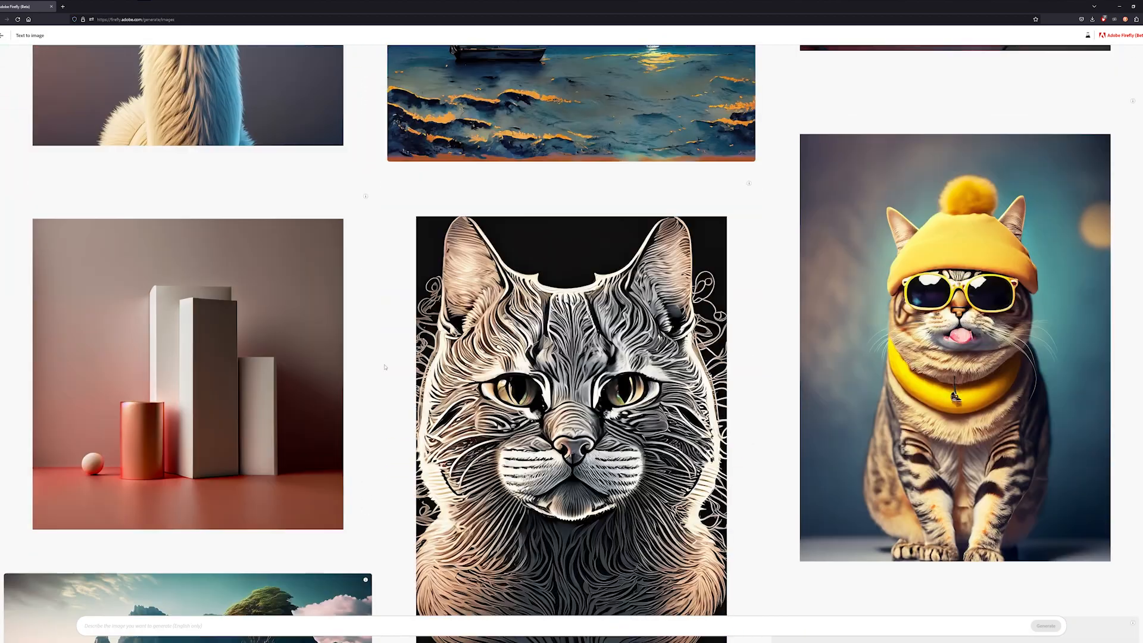
scroll(385, 368, down, 4)
scroll(385, 368, down, 4)
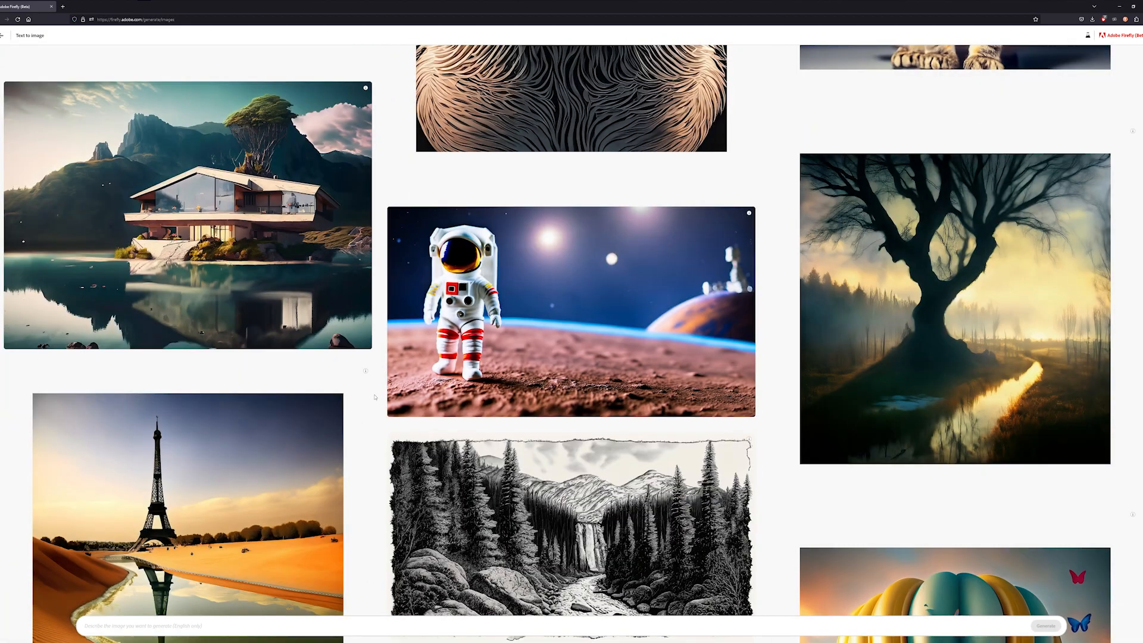
scroll(375, 397, down, 10)
scroll(375, 397, down, 5)
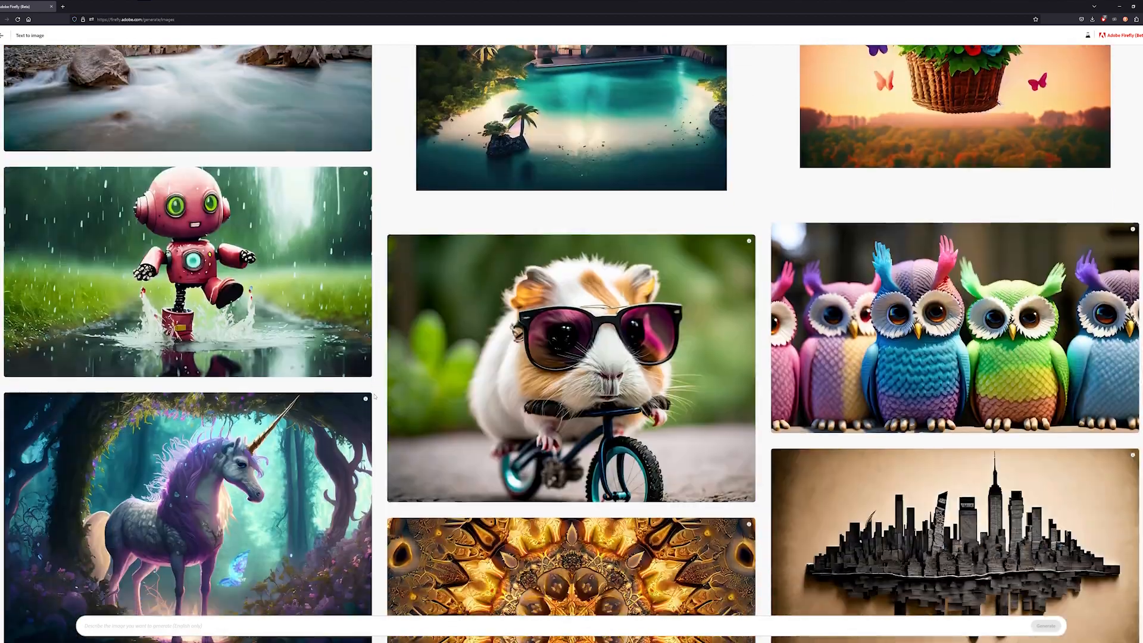
scroll(375, 397, down, 3)
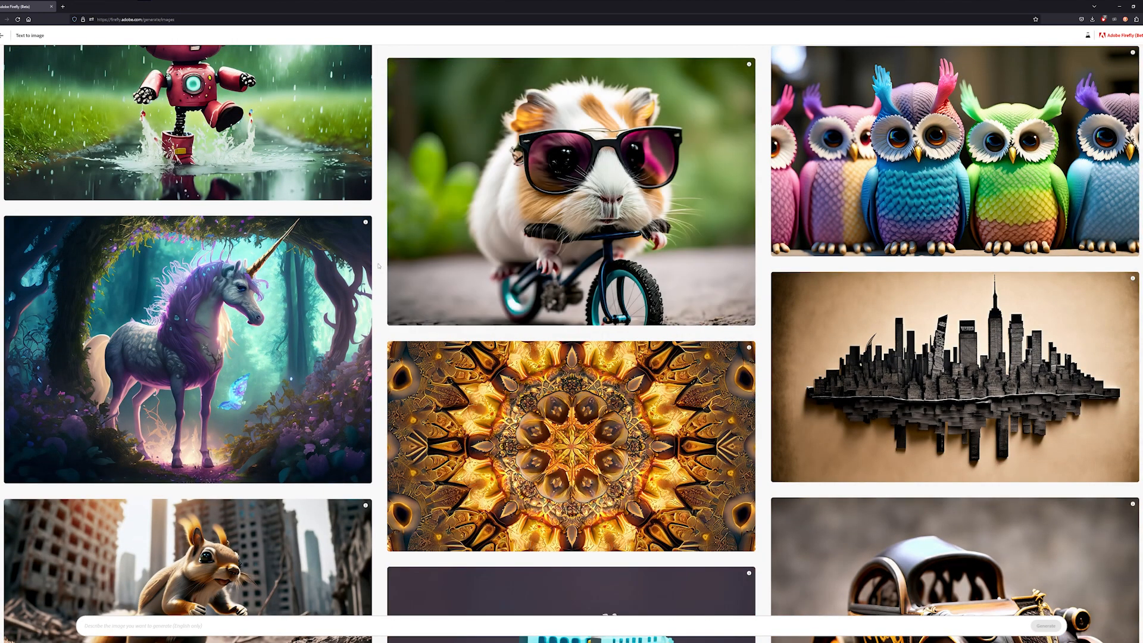
scroll(378, 267, down, 9)
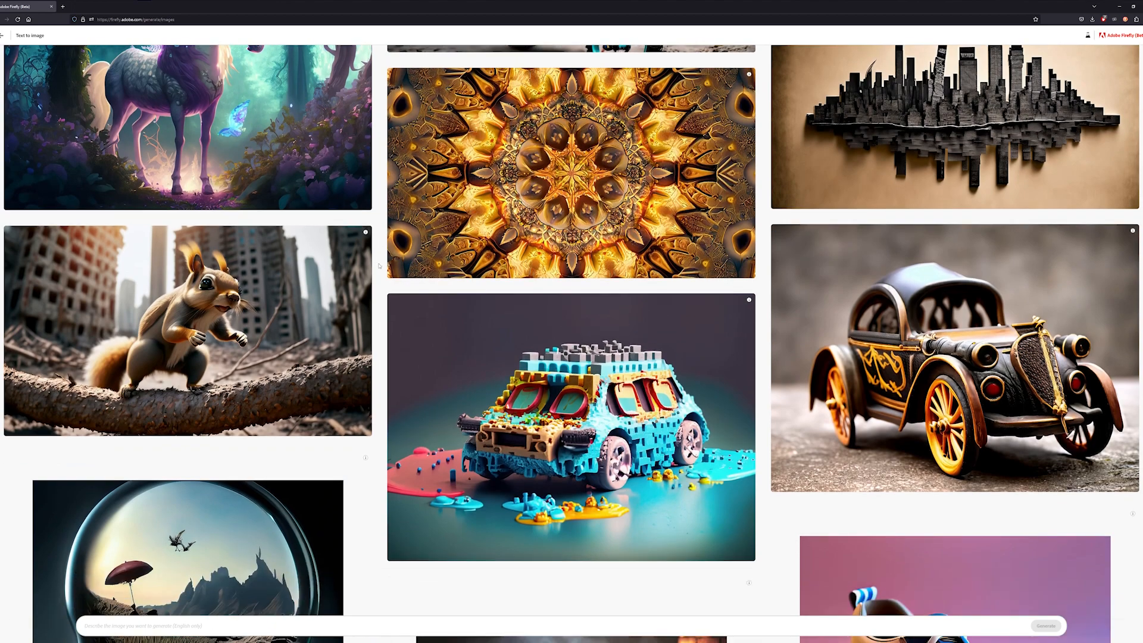
scroll(378, 371, down, 4)
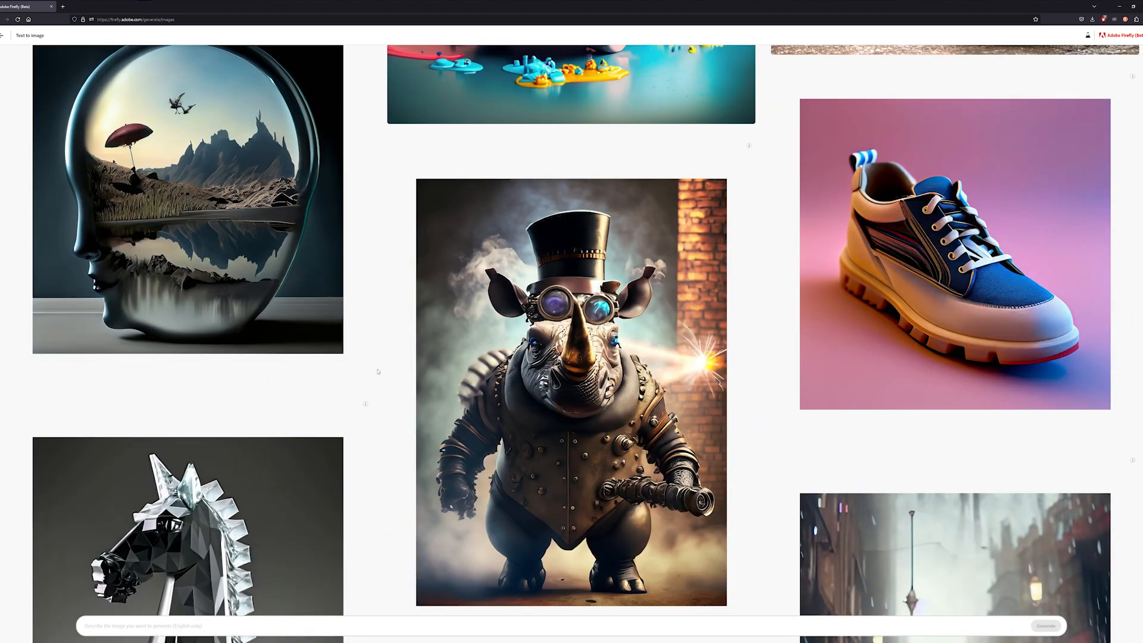
scroll(377, 371, down, 4)
scroll(377, 373, up, 2)
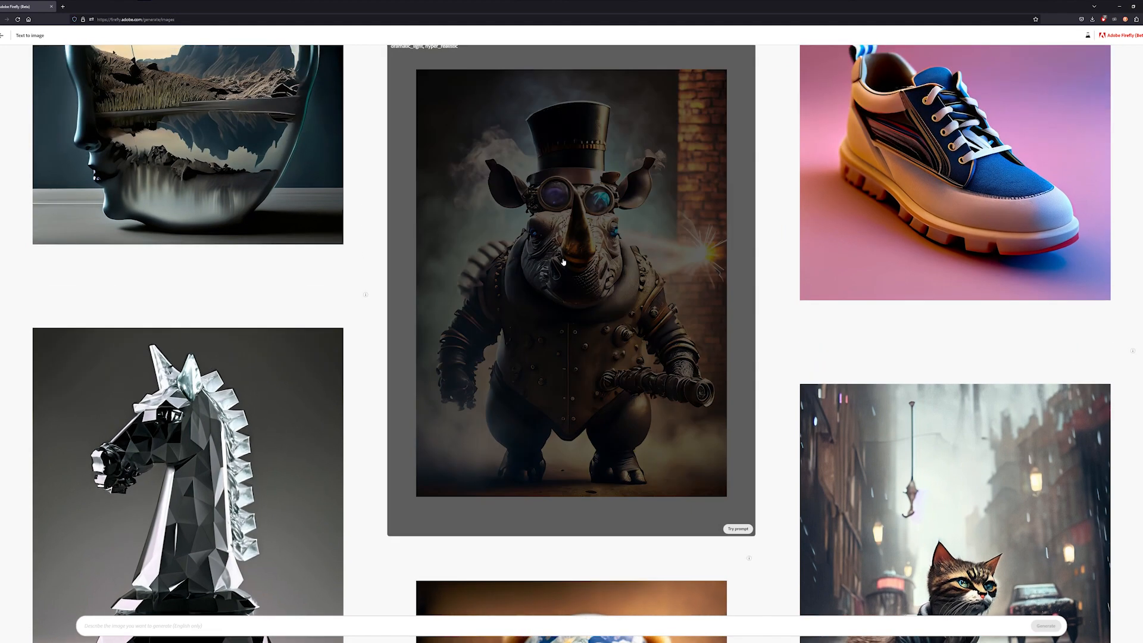
click(556, 256)
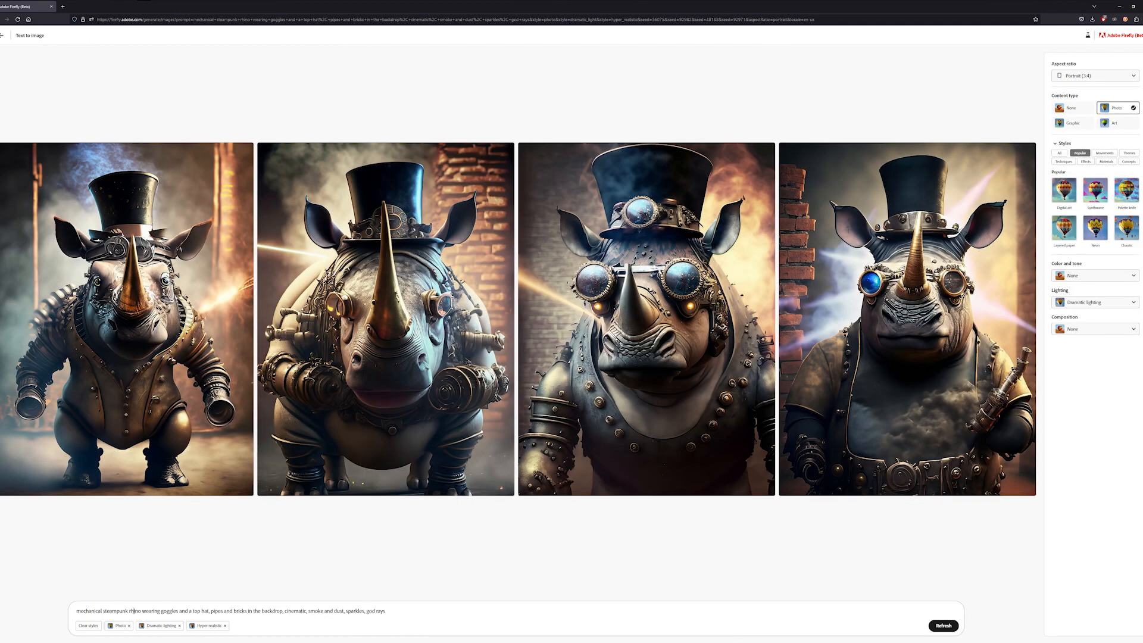
- Replace "rhino" with "horse" in the steampunk prompt and regenerate the images
double_click(132, 610)
text(horse)
click(944, 625)
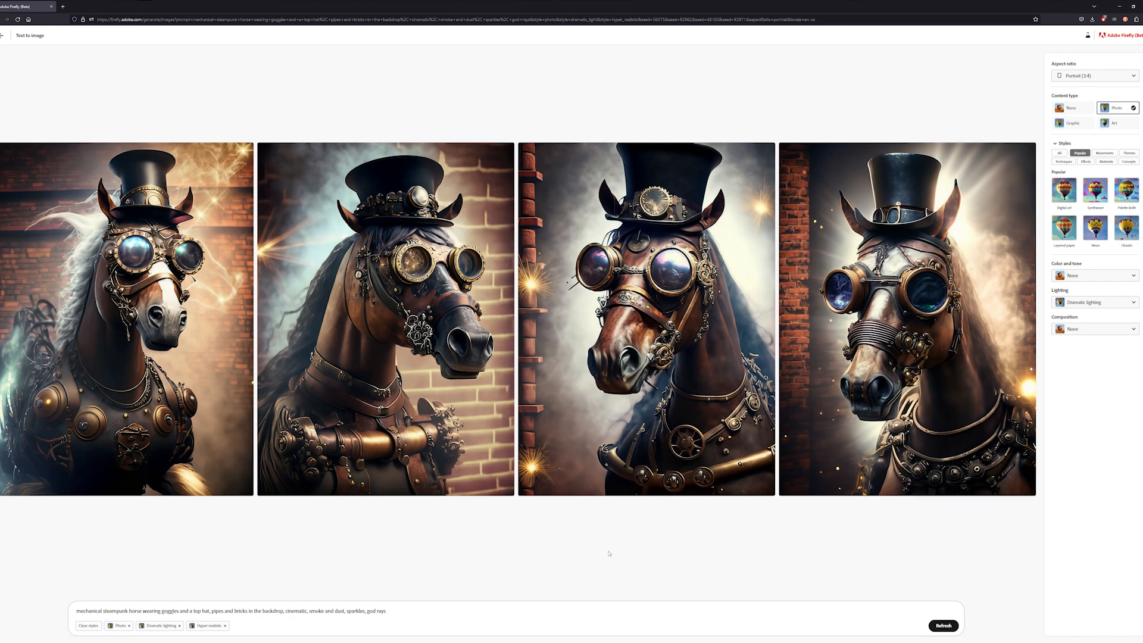
- Change the aspect ratio of the steampunk horse images to Widescreen (16:9)
click(1122, 77)
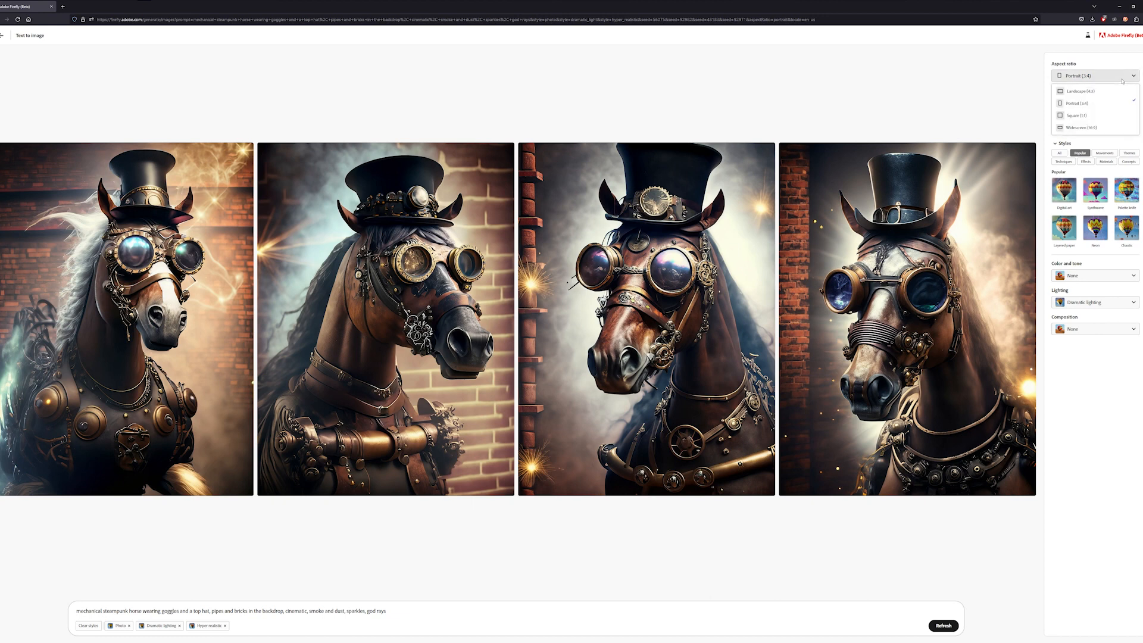
click(1087, 128)
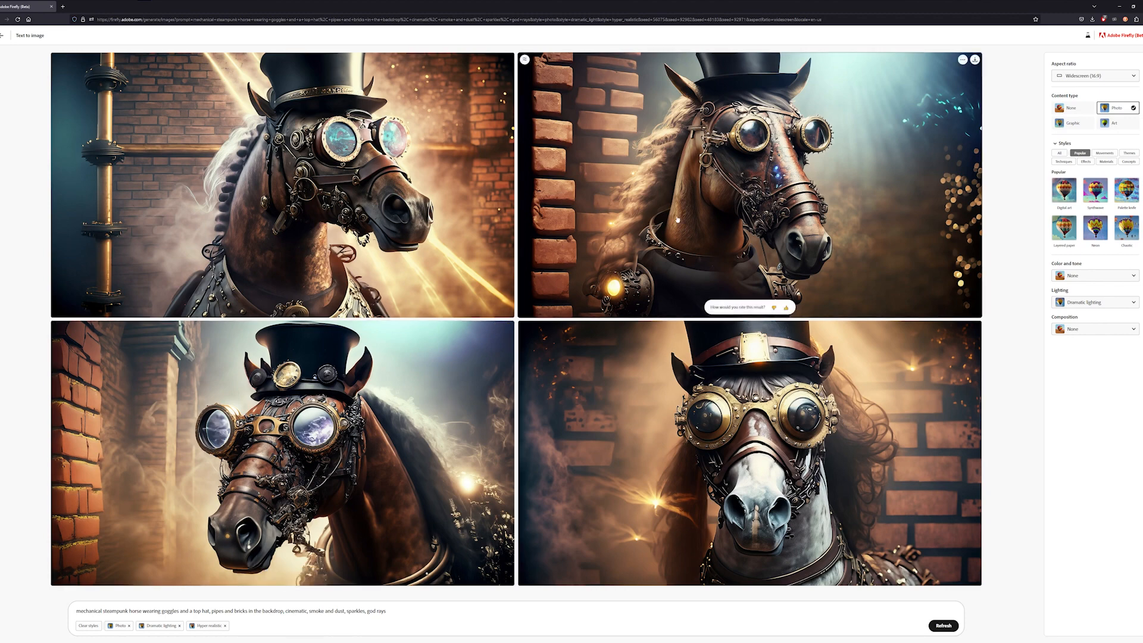
- Return to the gallery, scroll down through the samples, and open the glass chess knight example's prompt
click(3, 35)
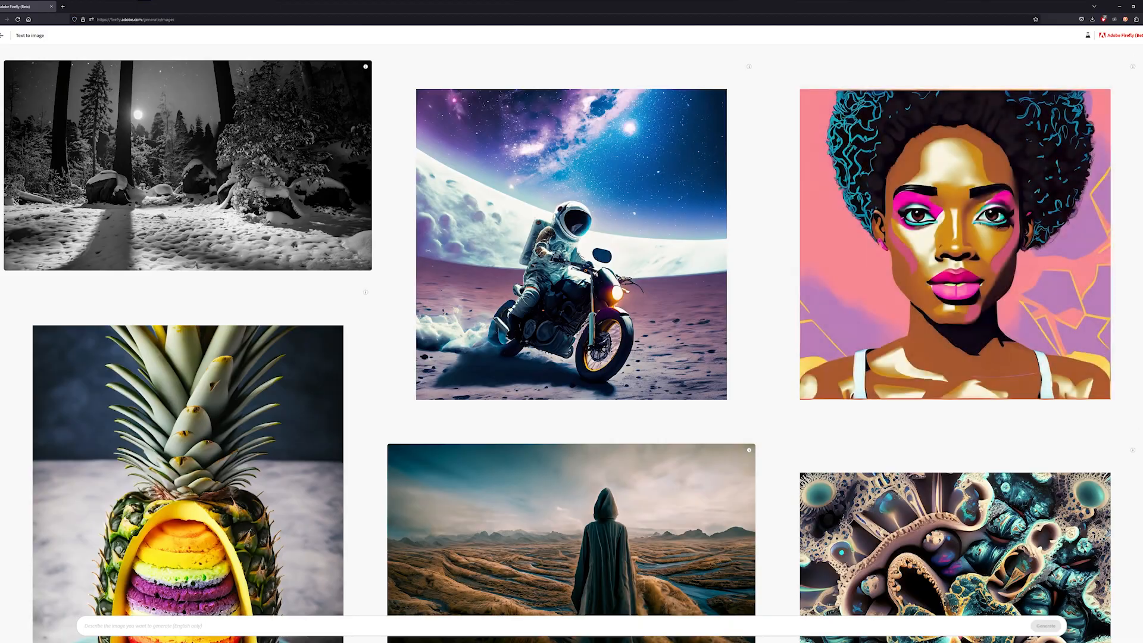
scroll(571, 334, down, 20)
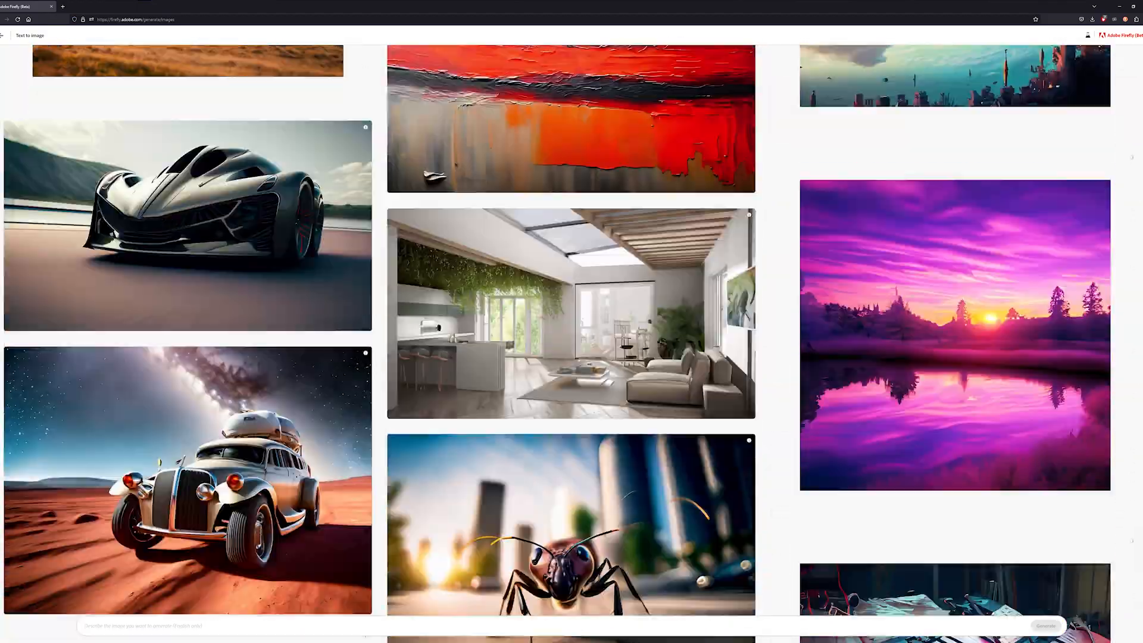
scroll(571, 334, down, 15)
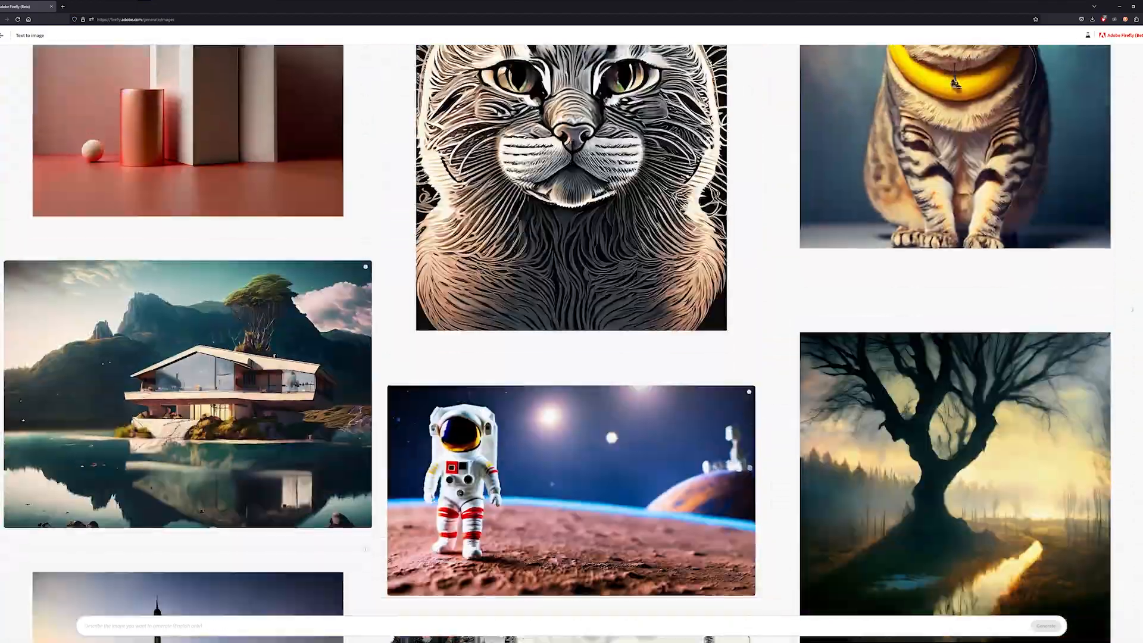
scroll(572, 334, down, 14)
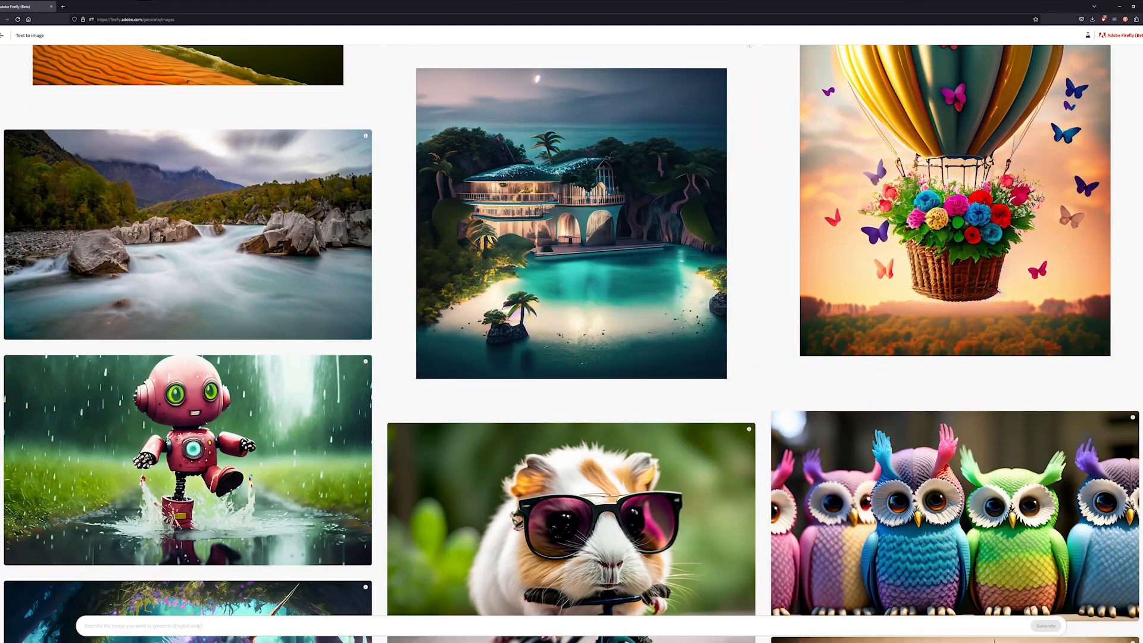
mouse_move(659, 166)
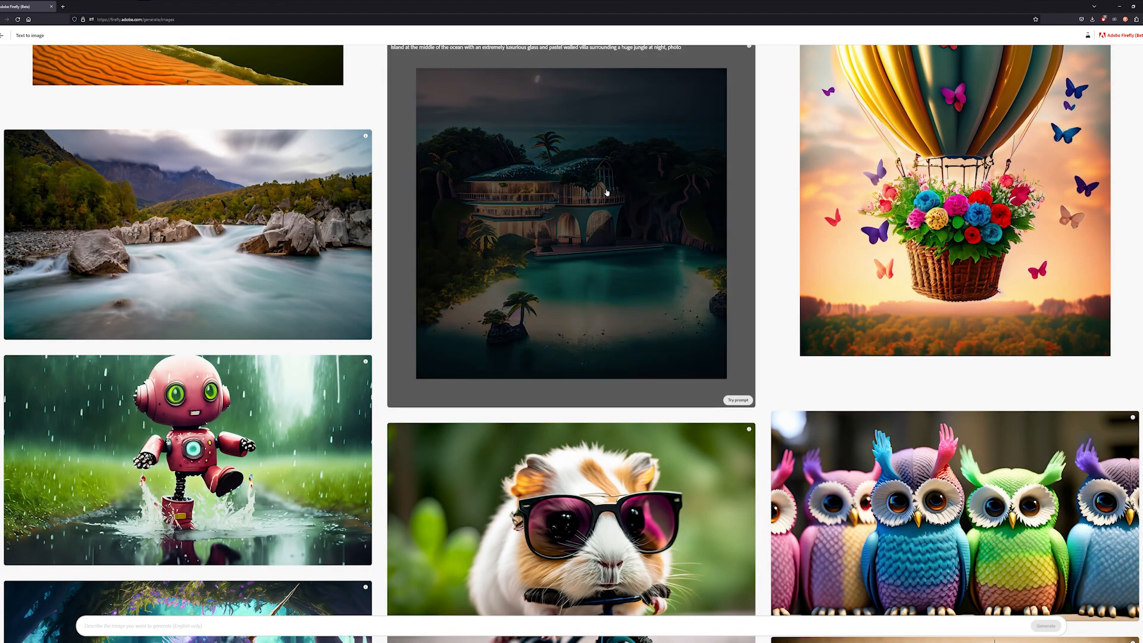
scroll(417, 149, up, 1)
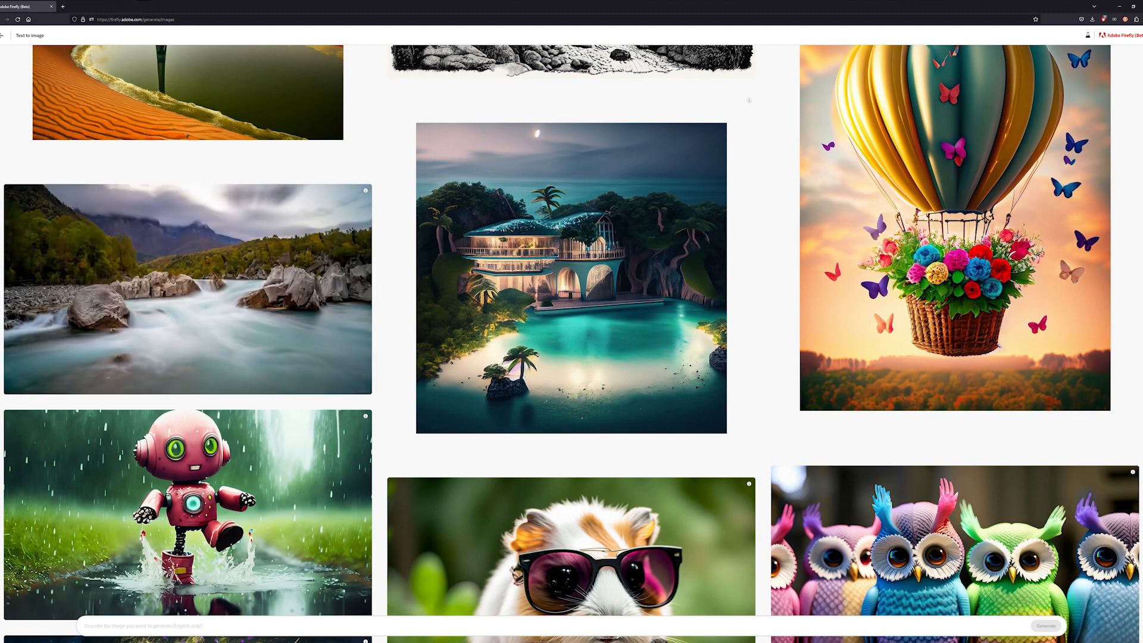
scroll(572, 343, down, 7)
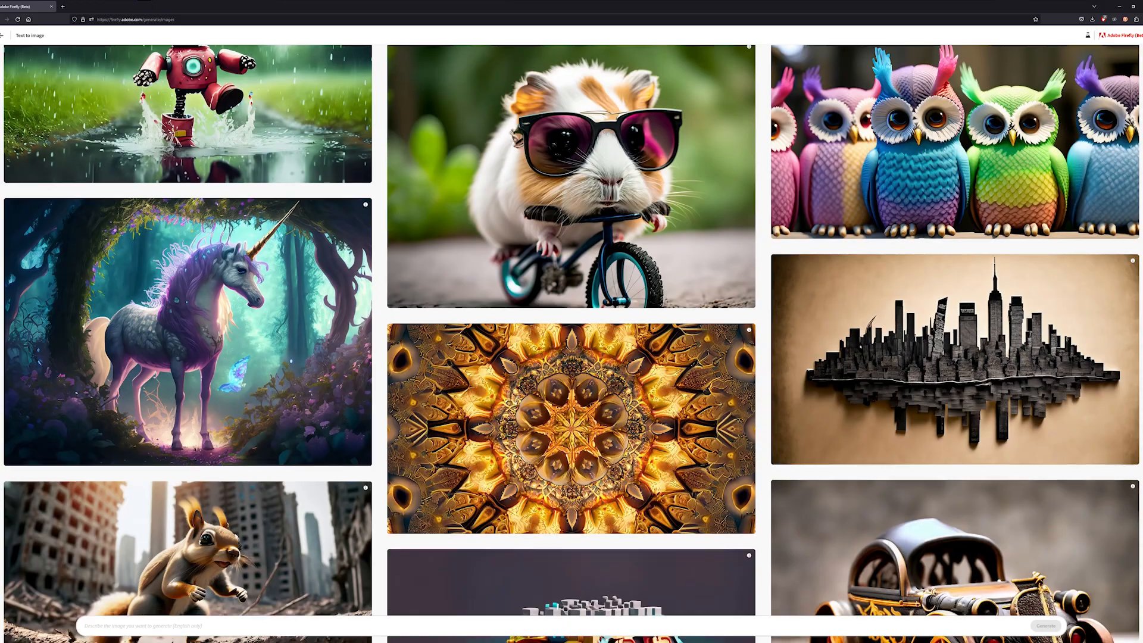
scroll(571, 344, down, 10)
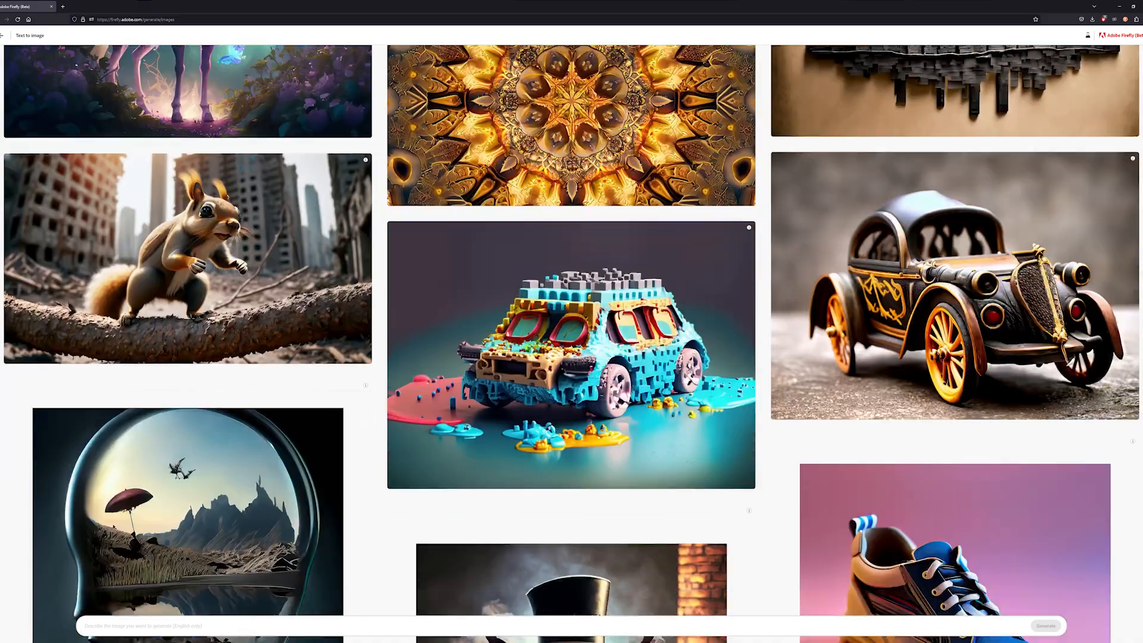
scroll(138, 328, down, 8)
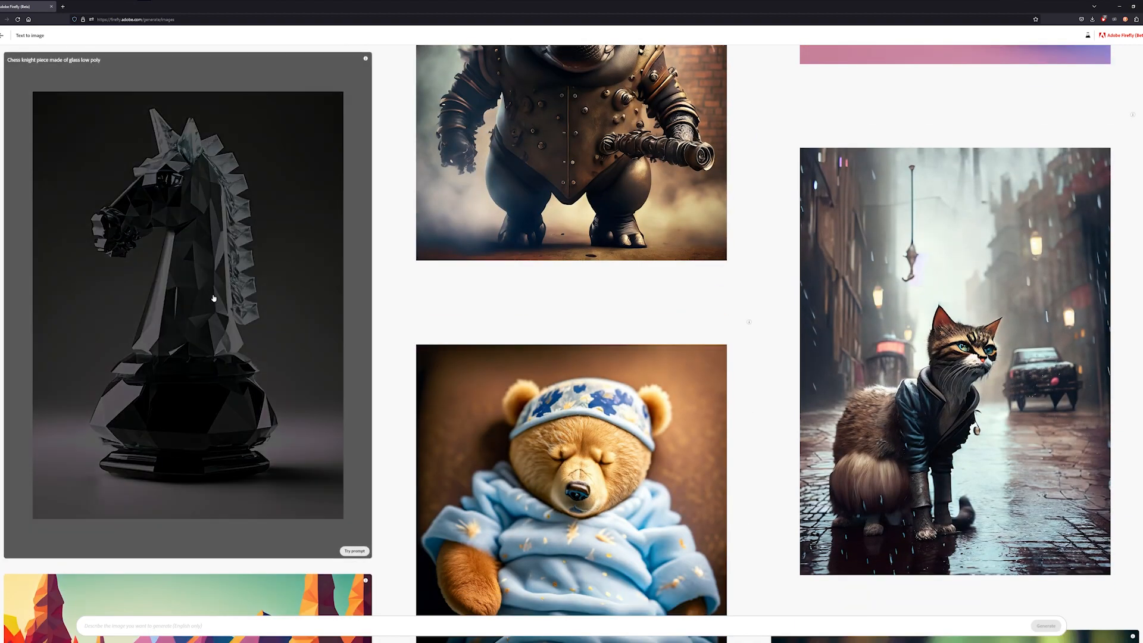
click(213, 297)
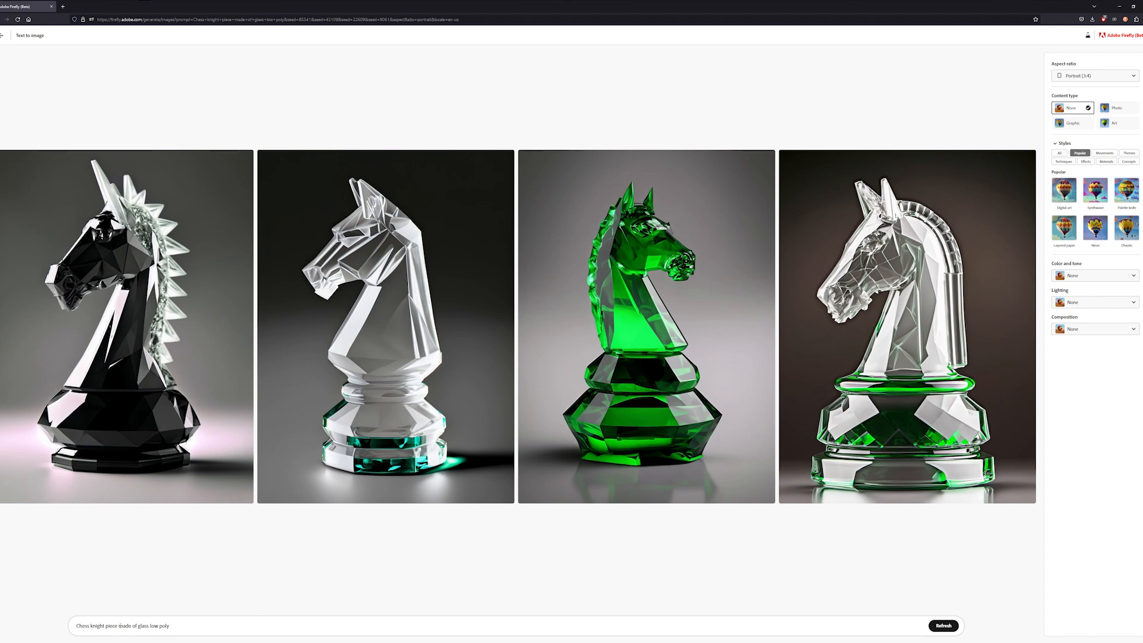
- Rewrite the prompt as "horse made of glass low poly, in a forest, standing on a boulder" and generate
drag(119, 625, 72, 625)
text(horse)
key(BackSpace)
text(in a forest, stna)
text(ding on a boulder)
click(936, 626)
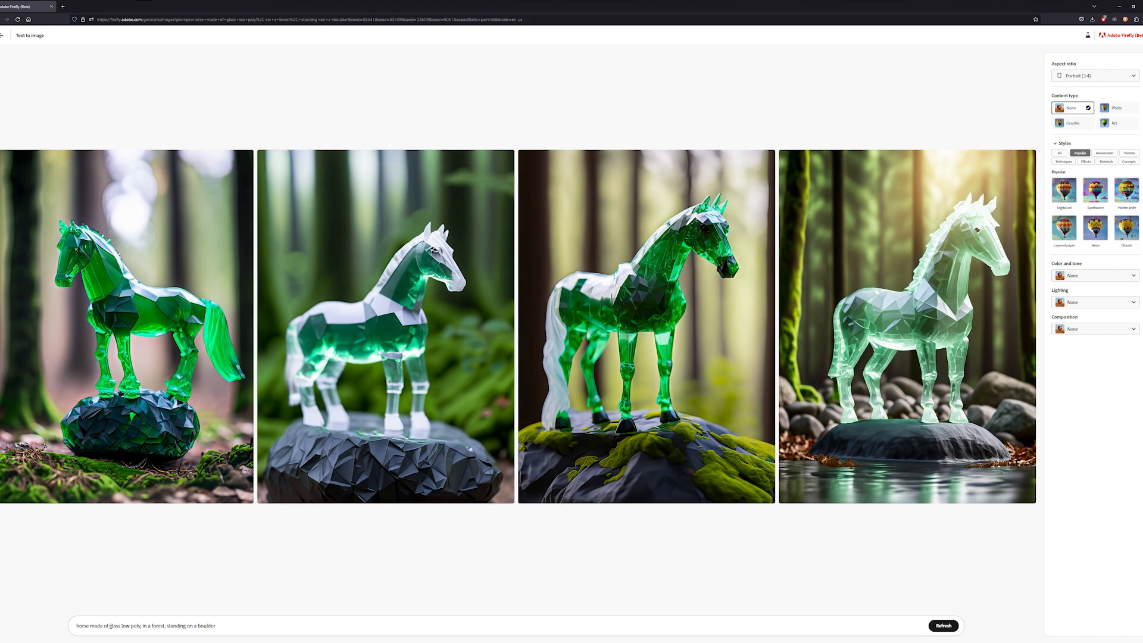
- Insert "blue" directly before "glass" in the horse prompt
text(blue)
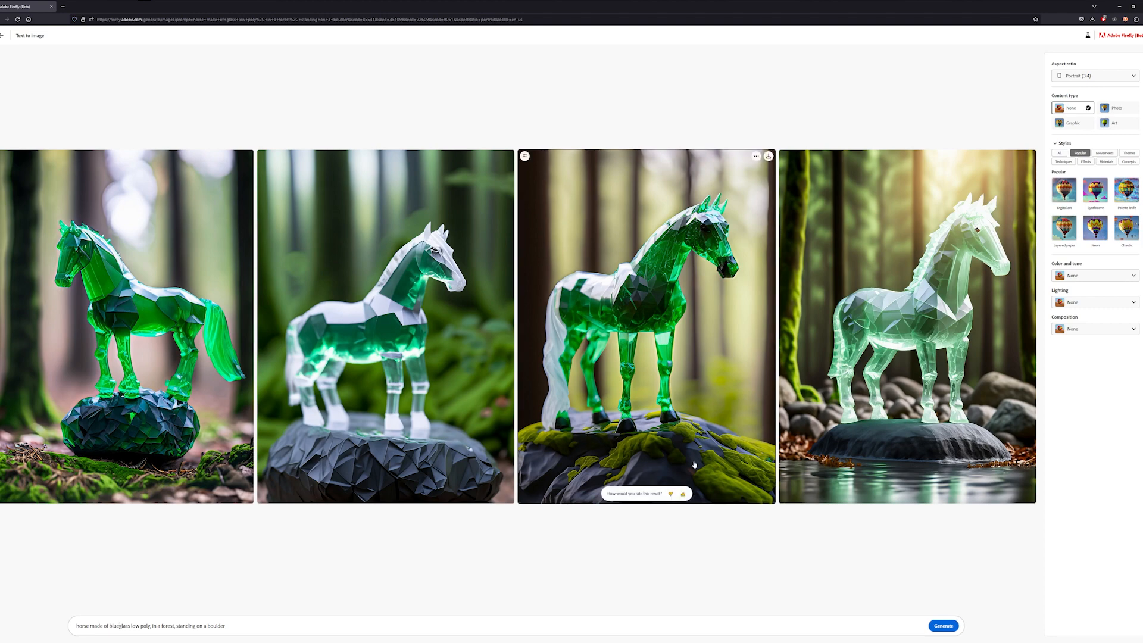
- Give the third horse image a thumbs-up rating, tick Prompt accurately interpreted, and submit the feedback
click(683, 494)
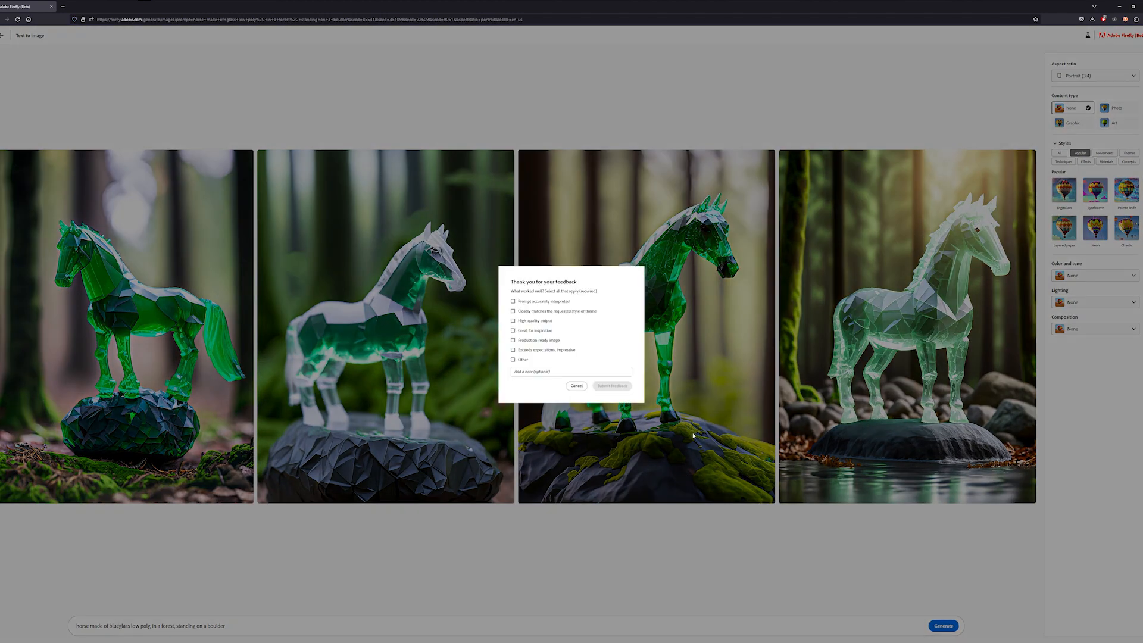
click(547, 302)
click(613, 386)
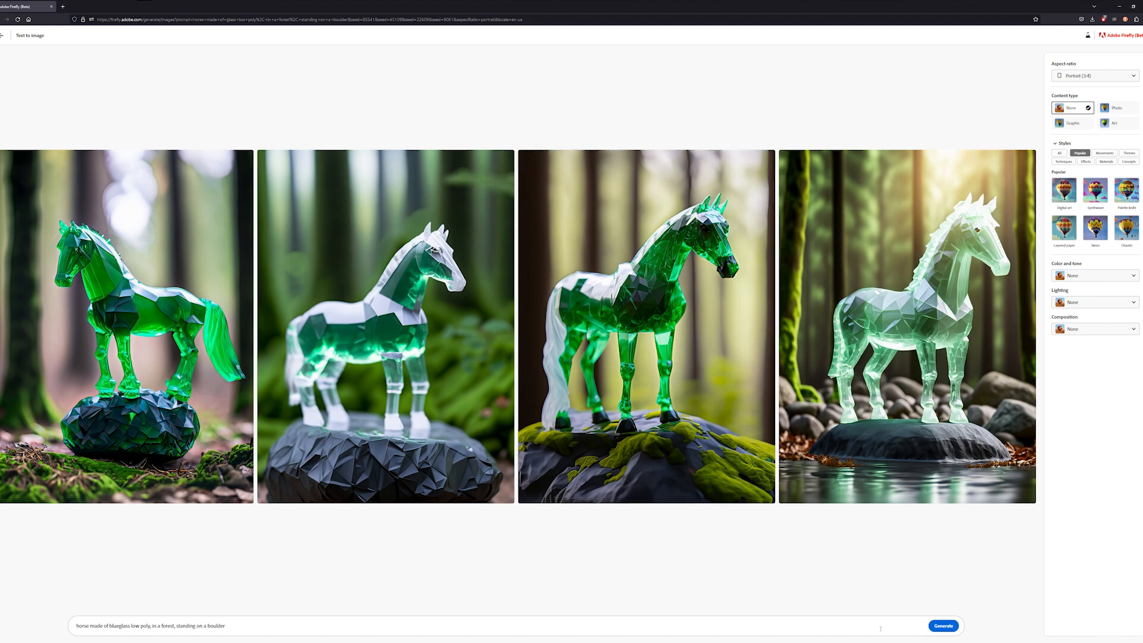
- Generate new images from the blueglass horse prompt
click(944, 626)
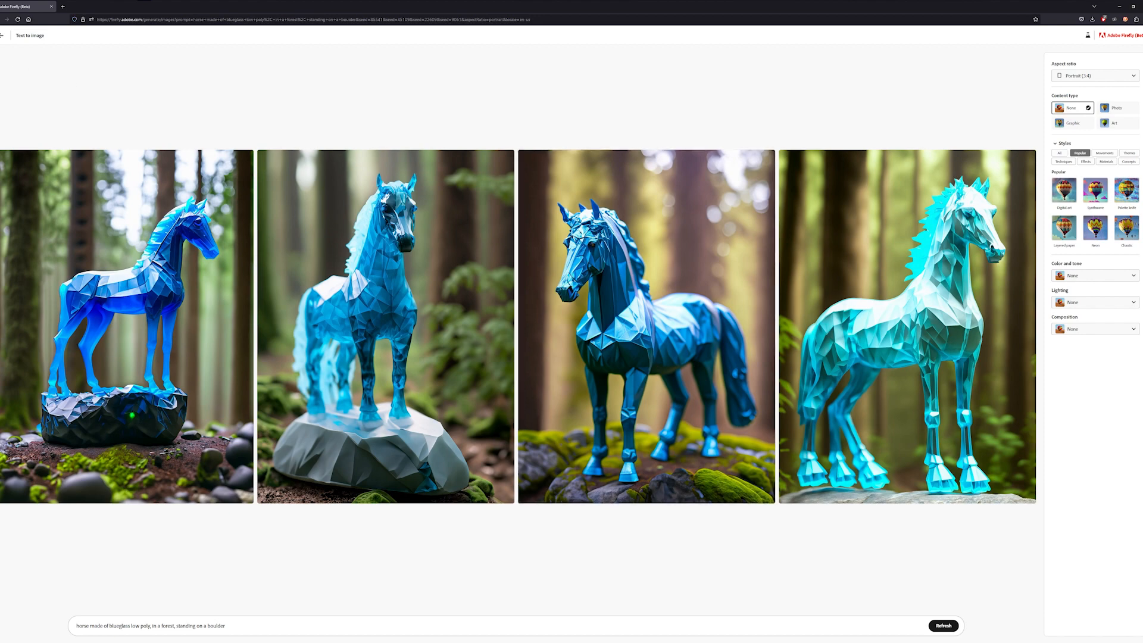
- Leave the Text to image page and open the Text effects generator from the Firefly home page
click(2, 35)
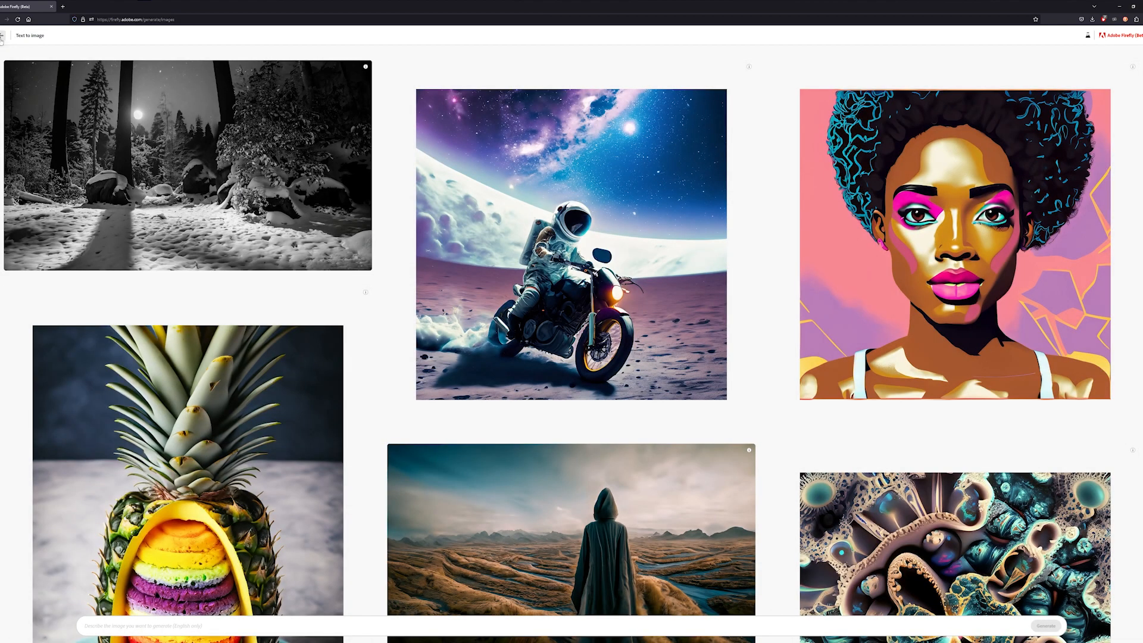
click(2, 35)
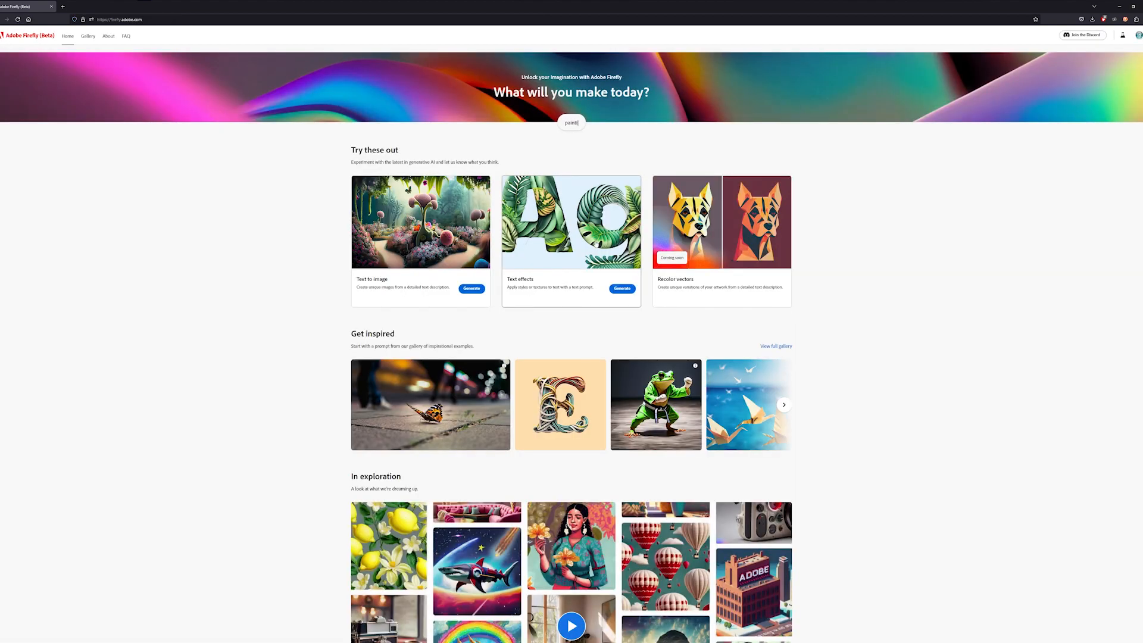
click(589, 250)
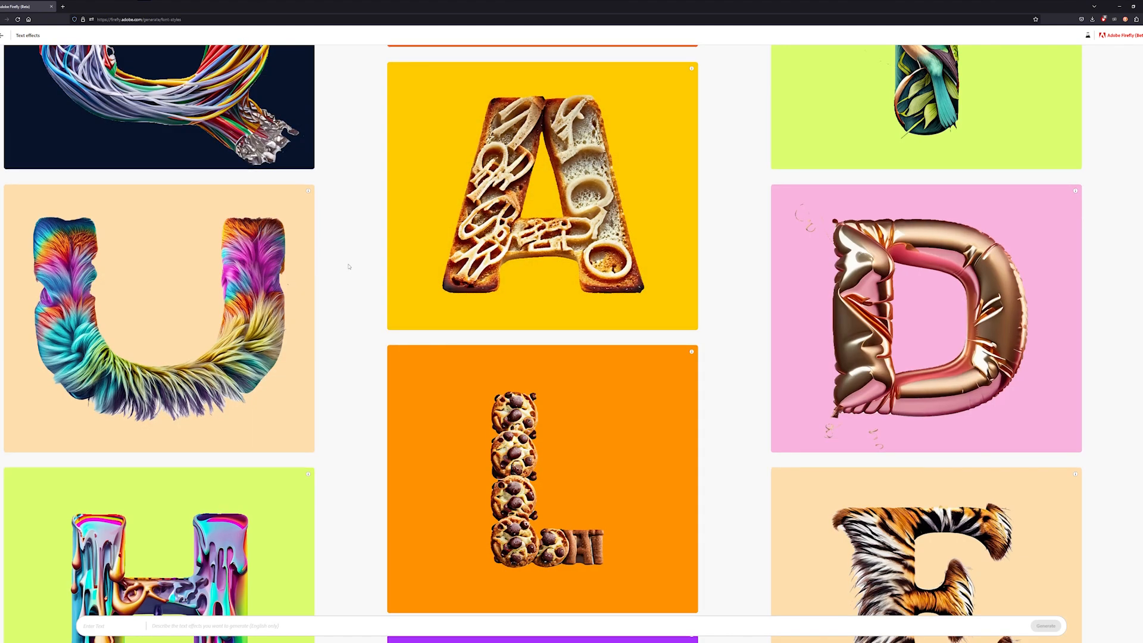
- Browse the Text effects sample gallery to examine the example letter styles and prompts
scroll(349, 266, down, 3)
scroll(349, 266, down, 4)
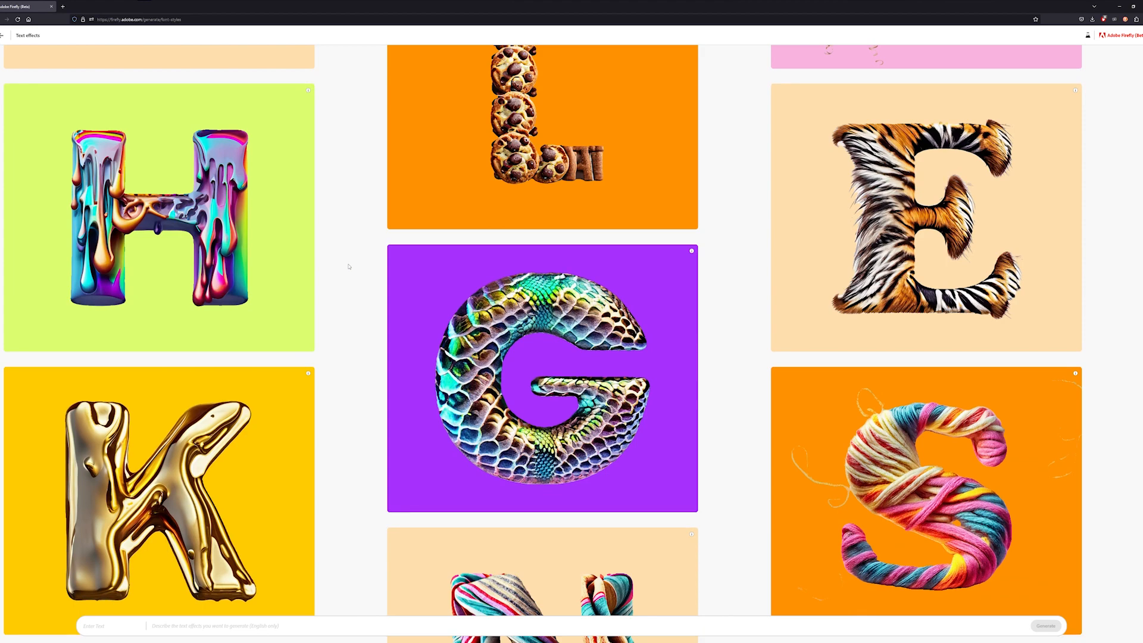
mouse_move(884, 179)
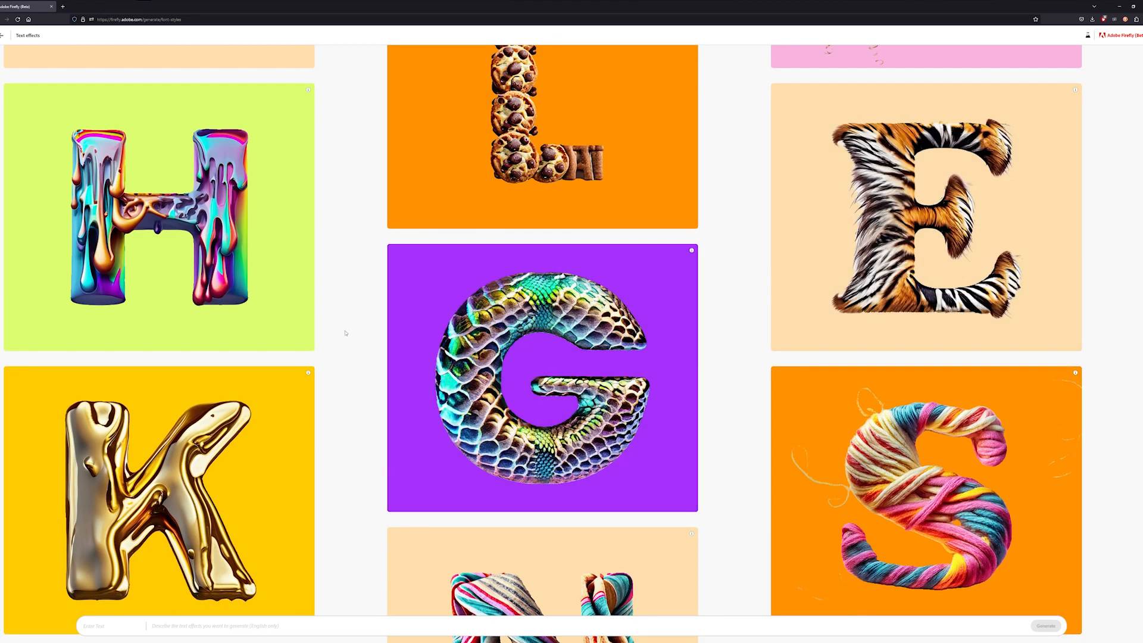
scroll(347, 331, down, 5)
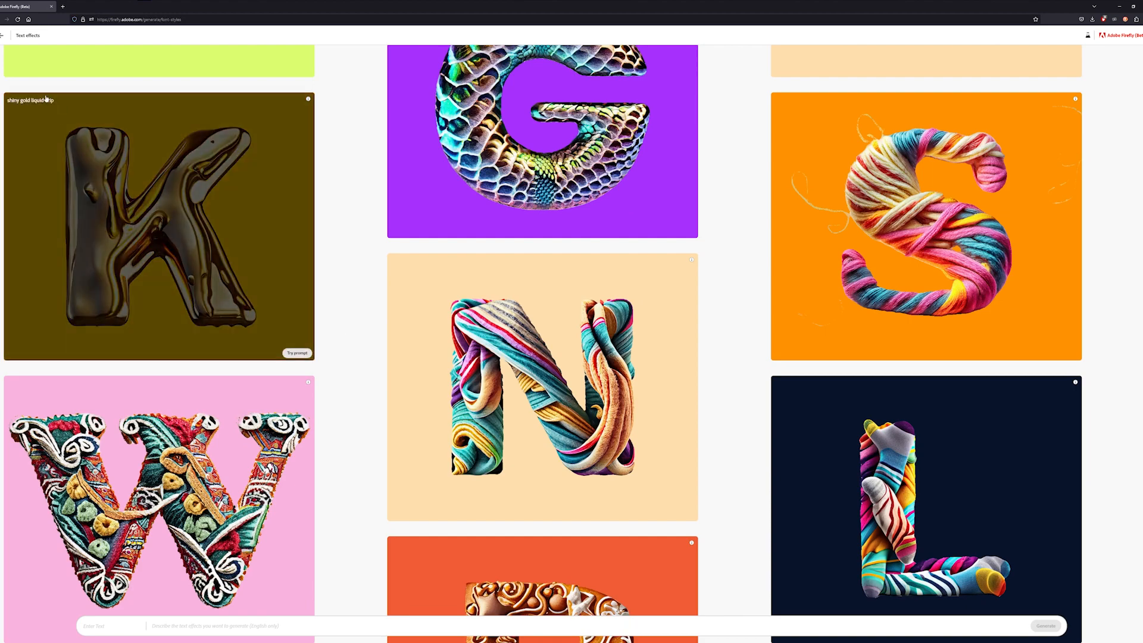
scroll(384, 318, down, 1)
scroll(384, 318, down, 8)
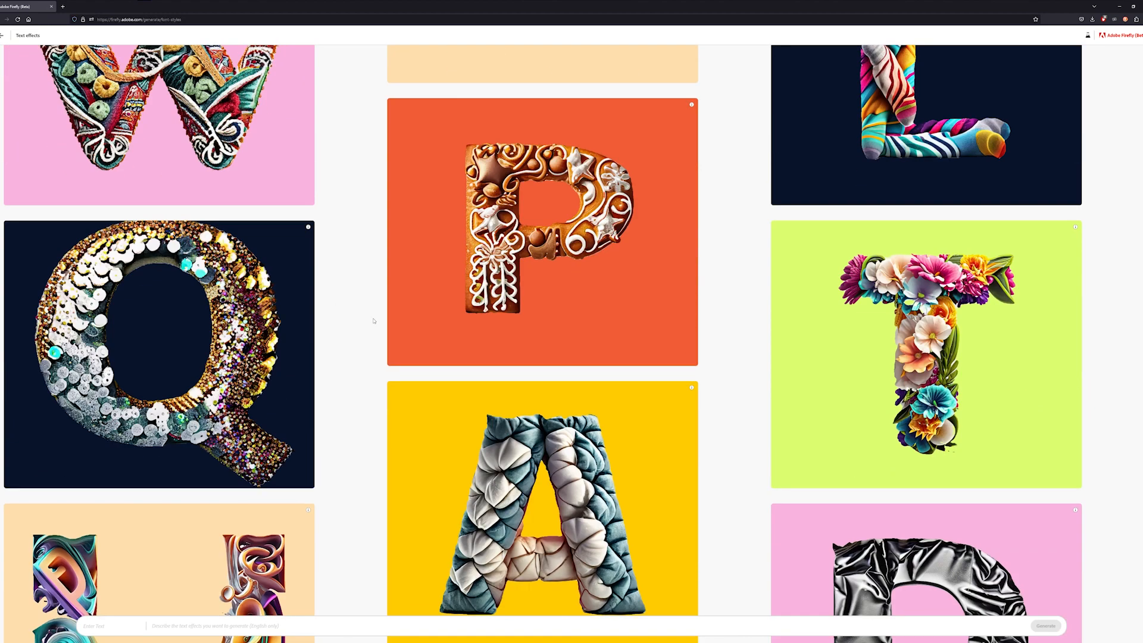
scroll(373, 316, down, 3)
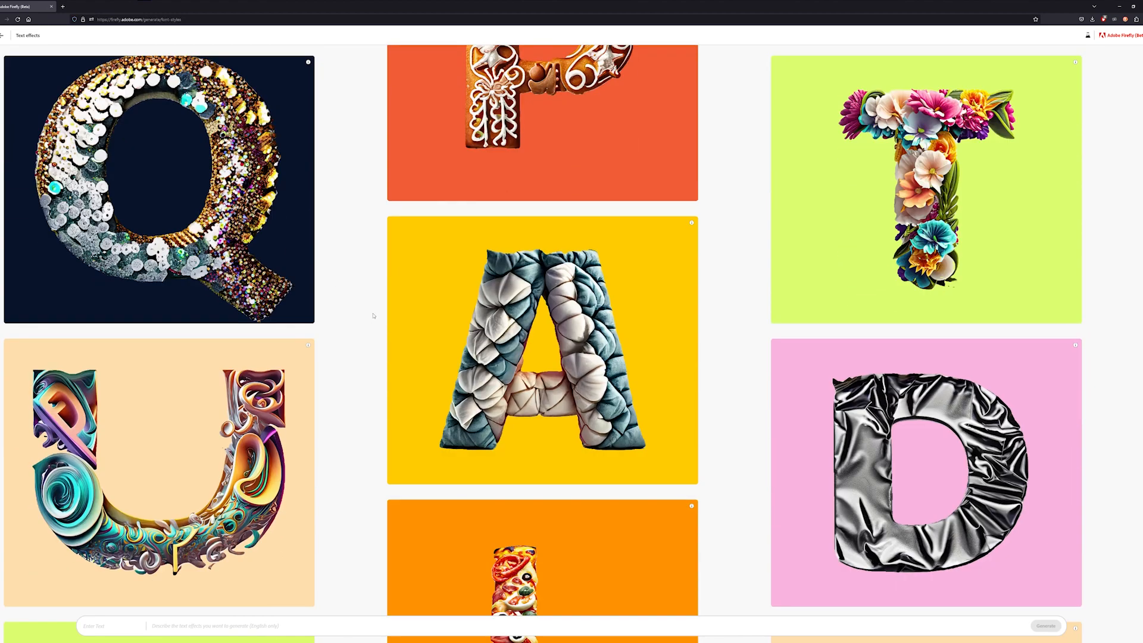
scroll(373, 316, down, 4)
mouse_move(231, 249)
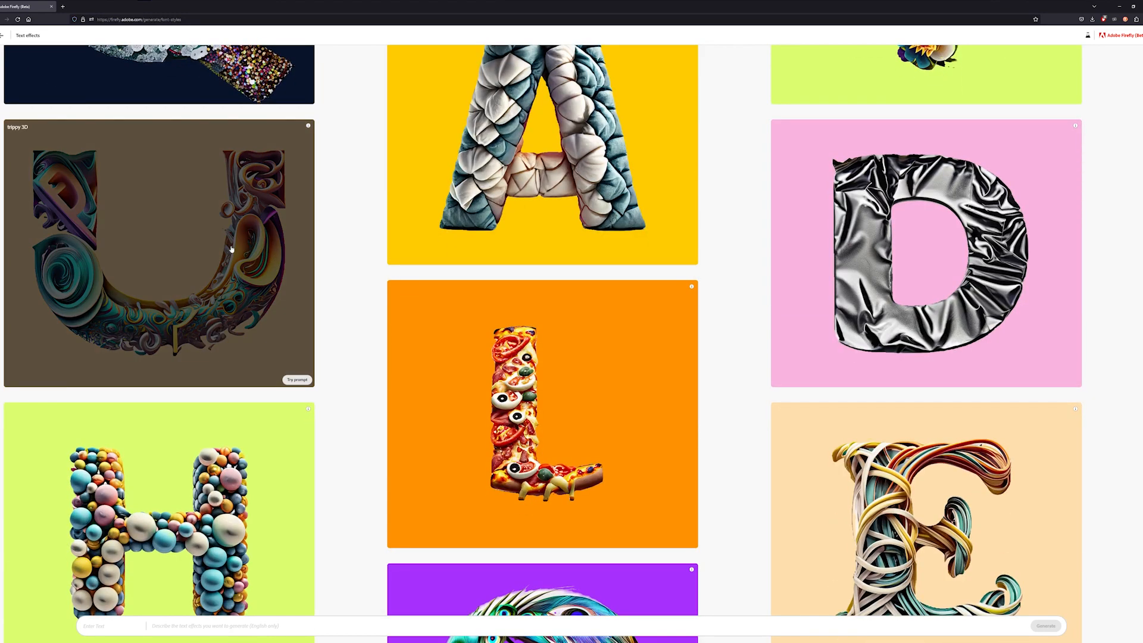
scroll(344, 324, down, 5)
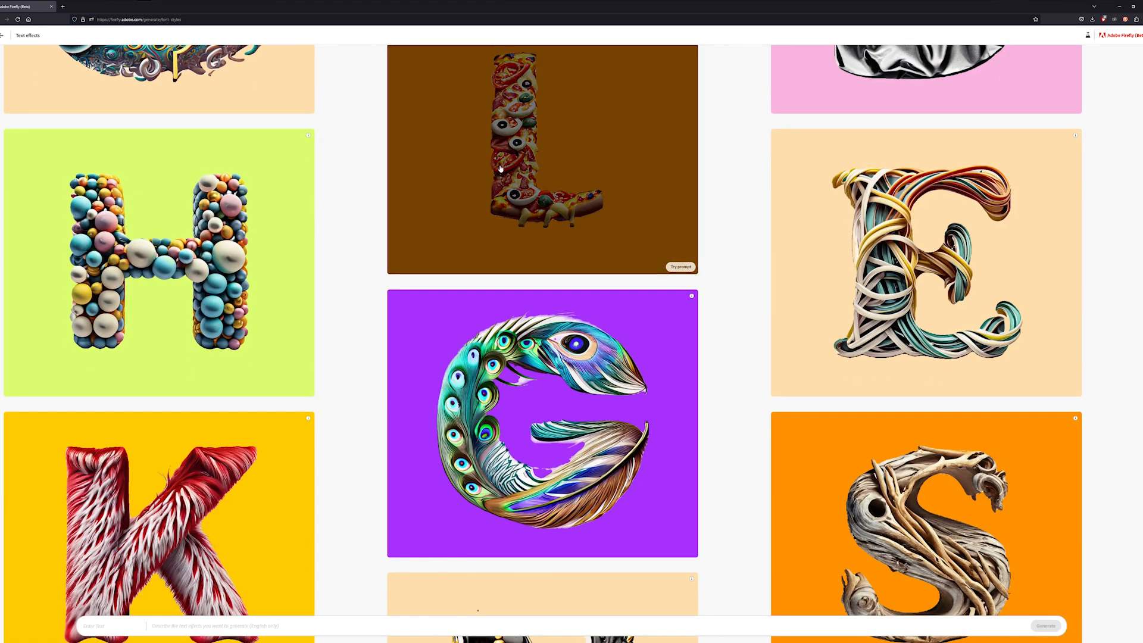
scroll(511, 231, up, 3)
scroll(343, 322, down, 3)
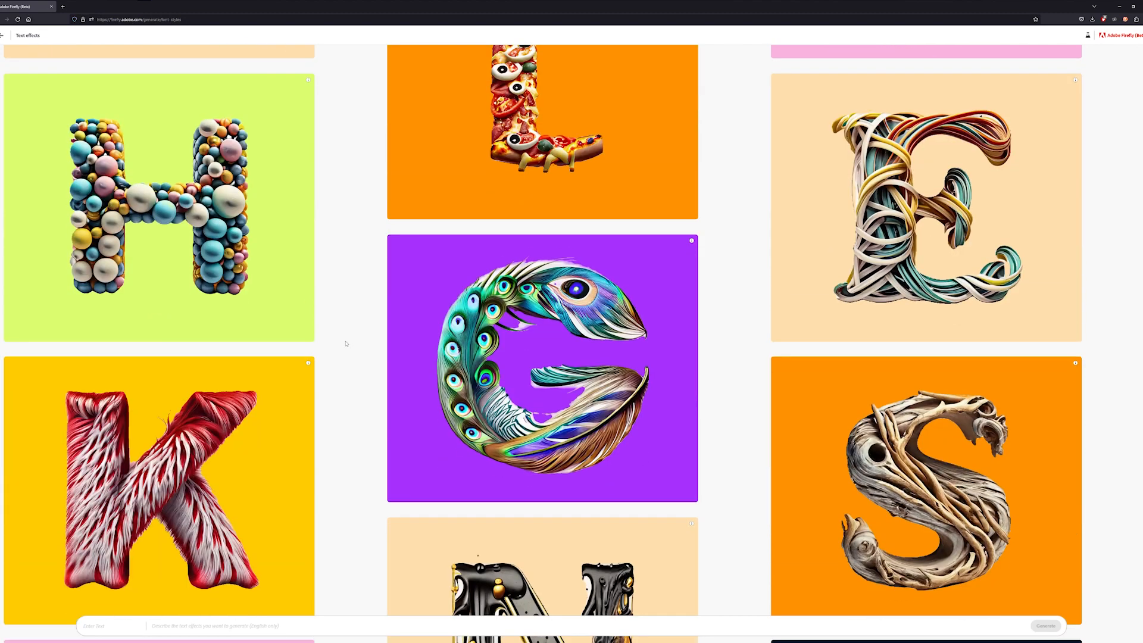
scroll(345, 343, up, 3)
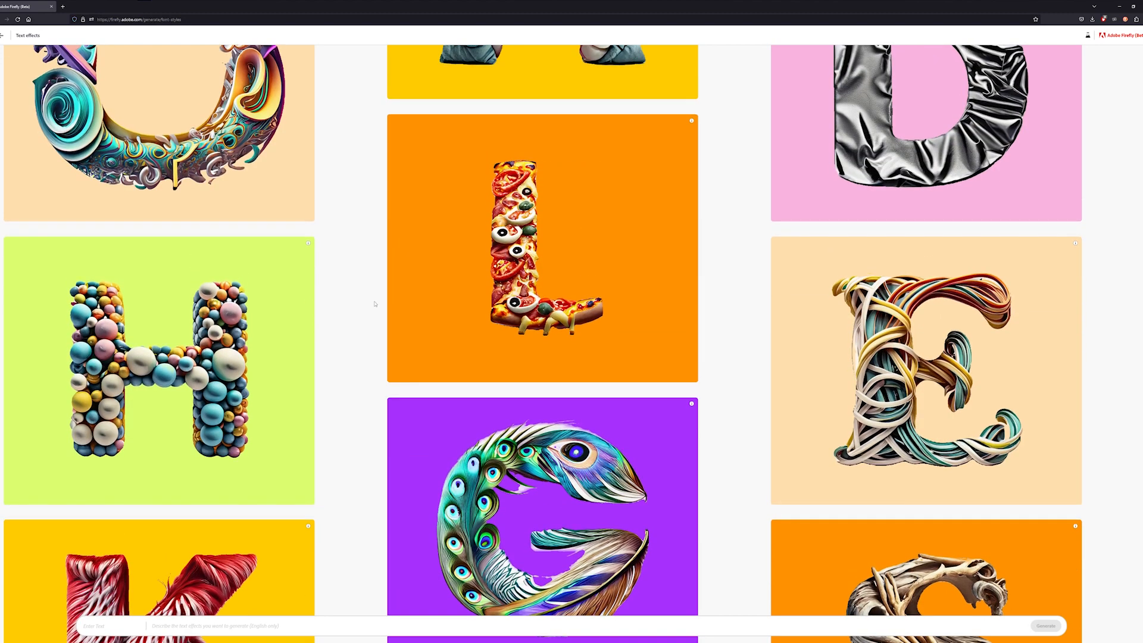
mouse_move(423, 284)
scroll(357, 334, down, 3)
mouse_move(23, 90)
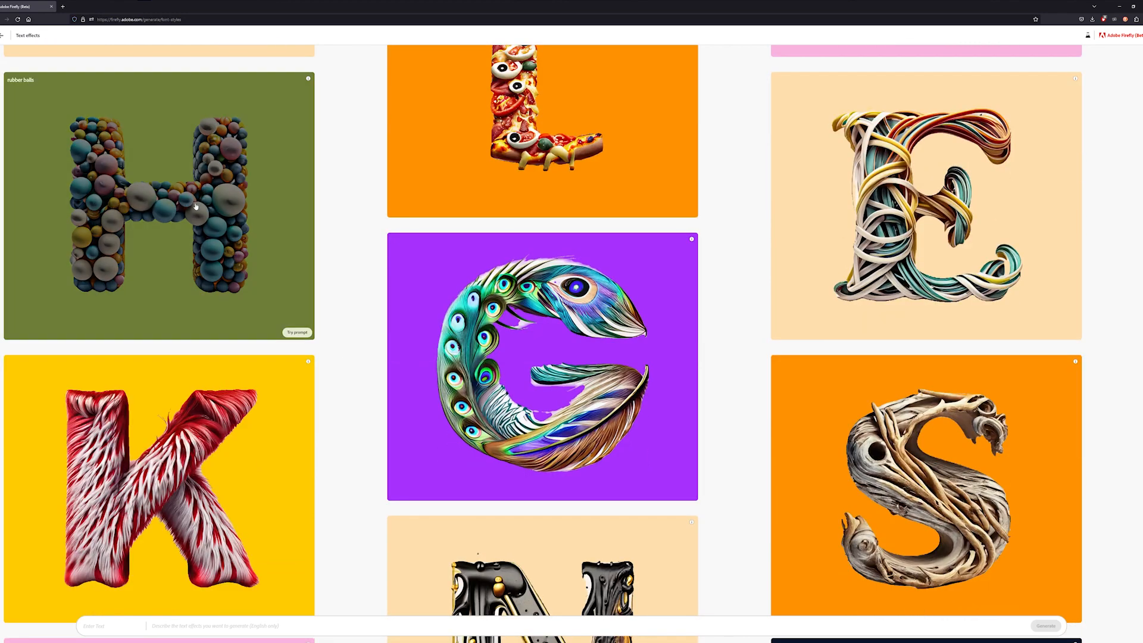
scroll(237, 187, down, 4)
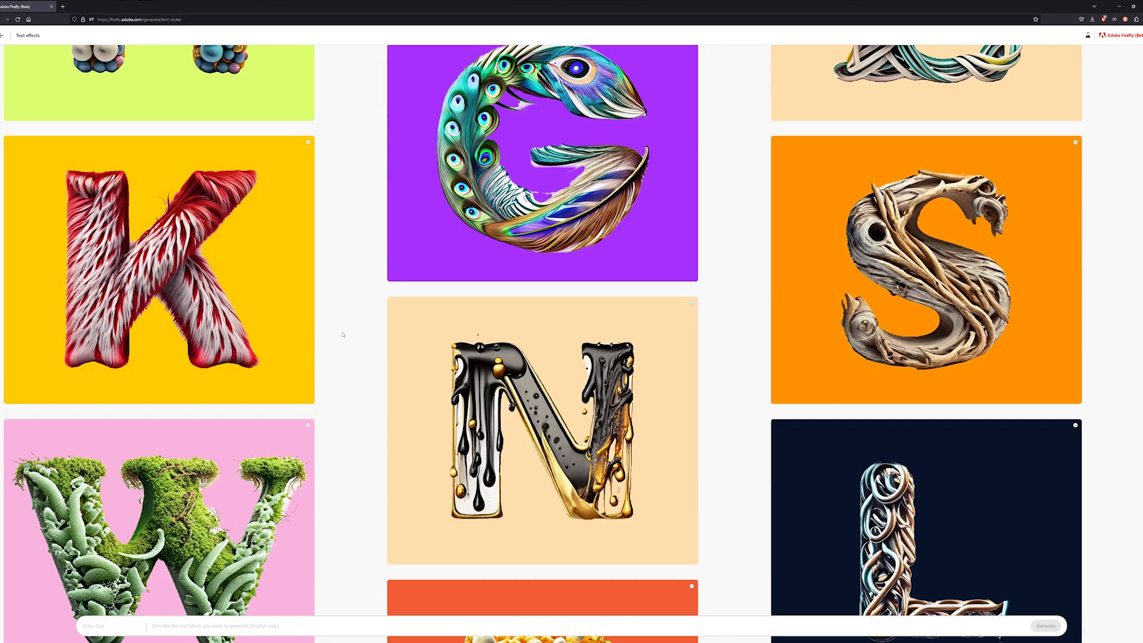
mouse_move(131, 290)
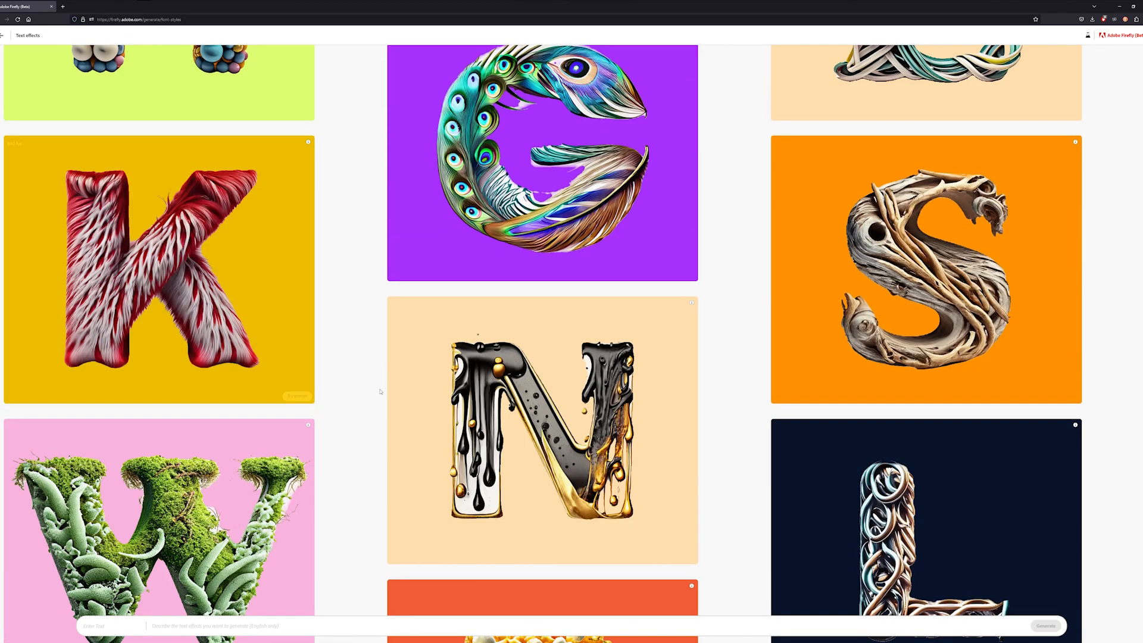
scroll(536, 393, down, 3)
mouse_move(790, 467)
scroll(790, 467, down, 4)
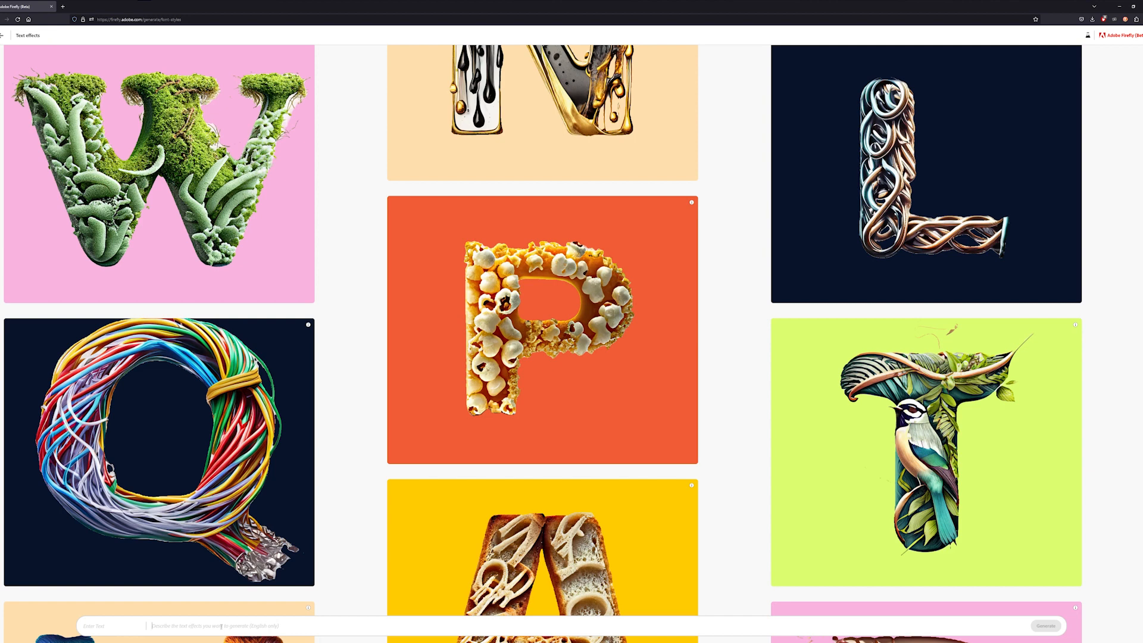
- Generate a text effect with the prompt "technical, mechanical, sharp"
click(221, 626)
text(technical, mechanical,)
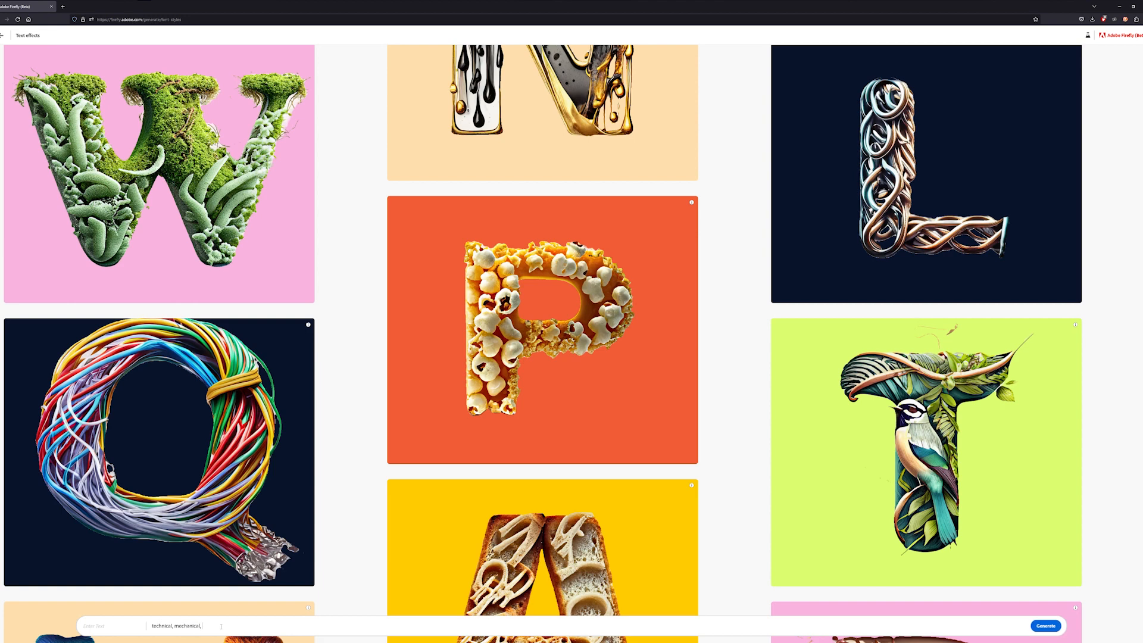
text( sharp)
key(Return)
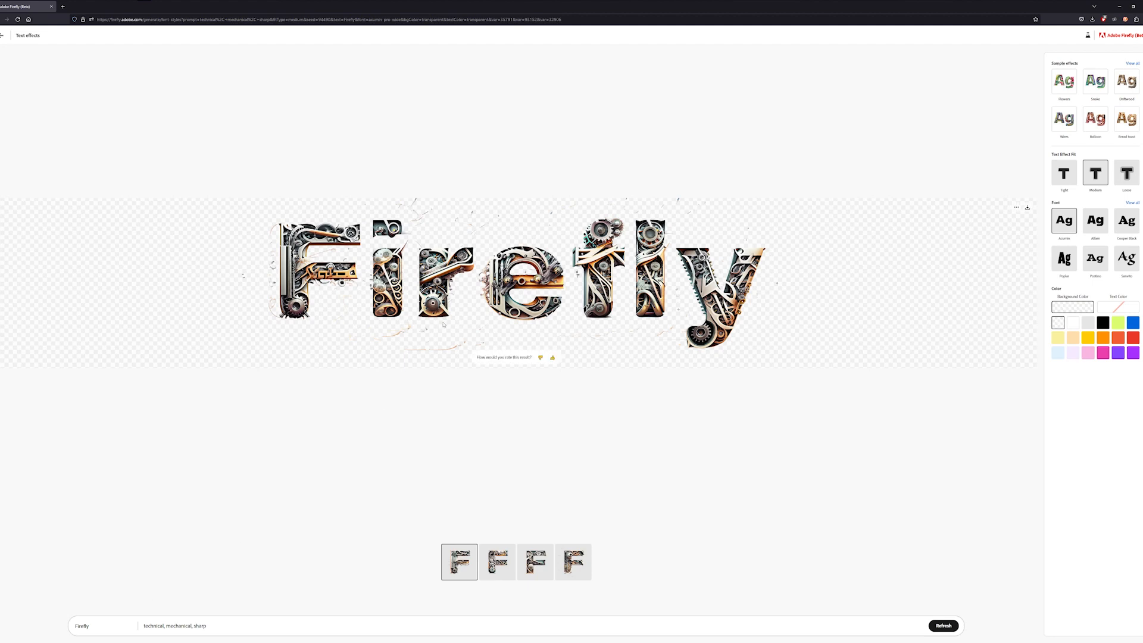
- Select the second variation and set the background colour to blue
click(499, 556)
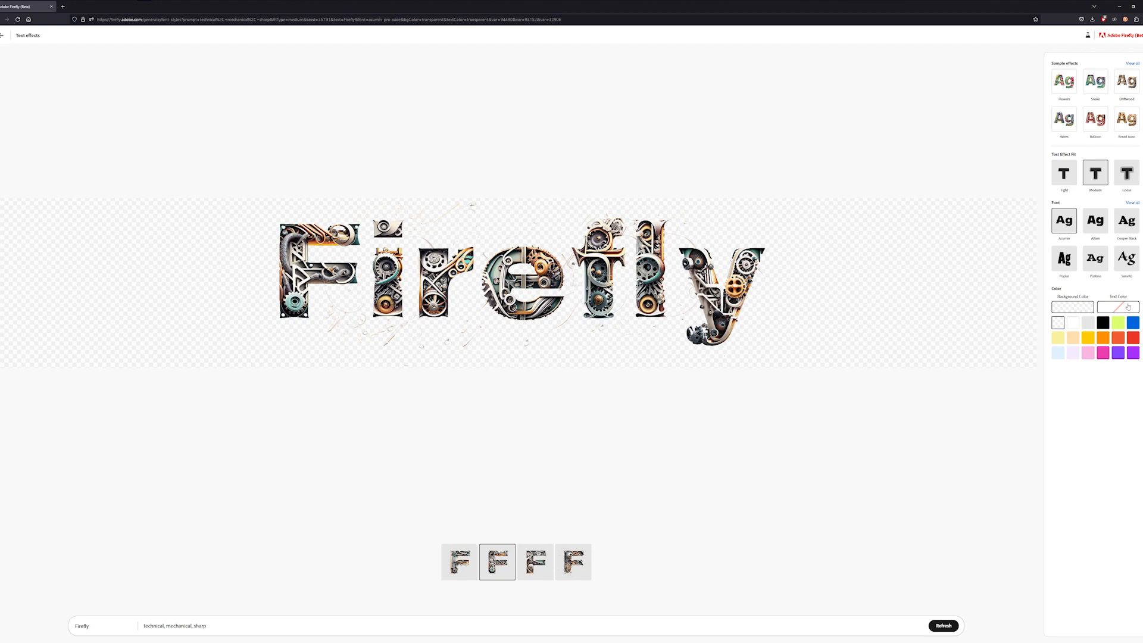
click(1103, 323)
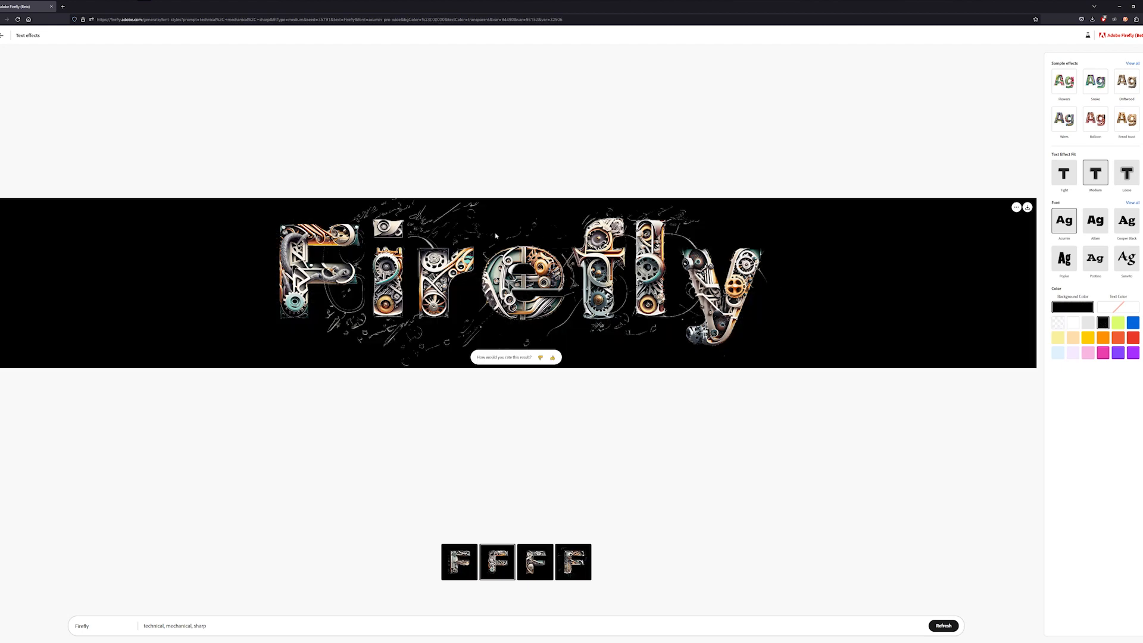
click(1133, 323)
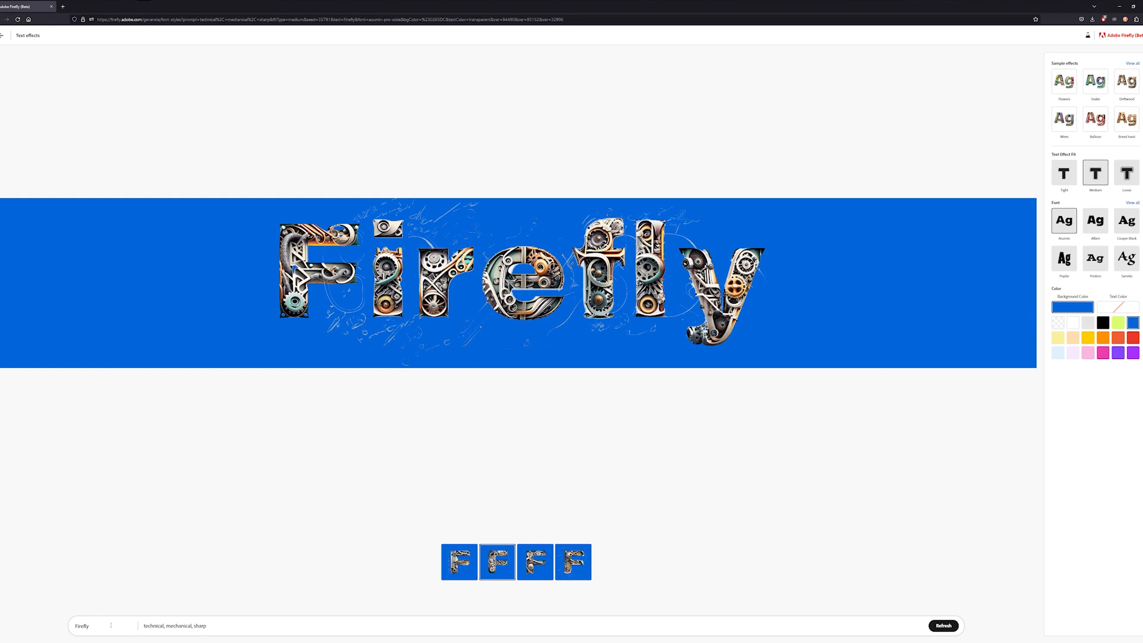
- Replace the effect text with a first name and the prompt with "wood, cedar, slightly burnt on the edges", then generate
drag(98, 627, 61, 627)
text(Graeme)
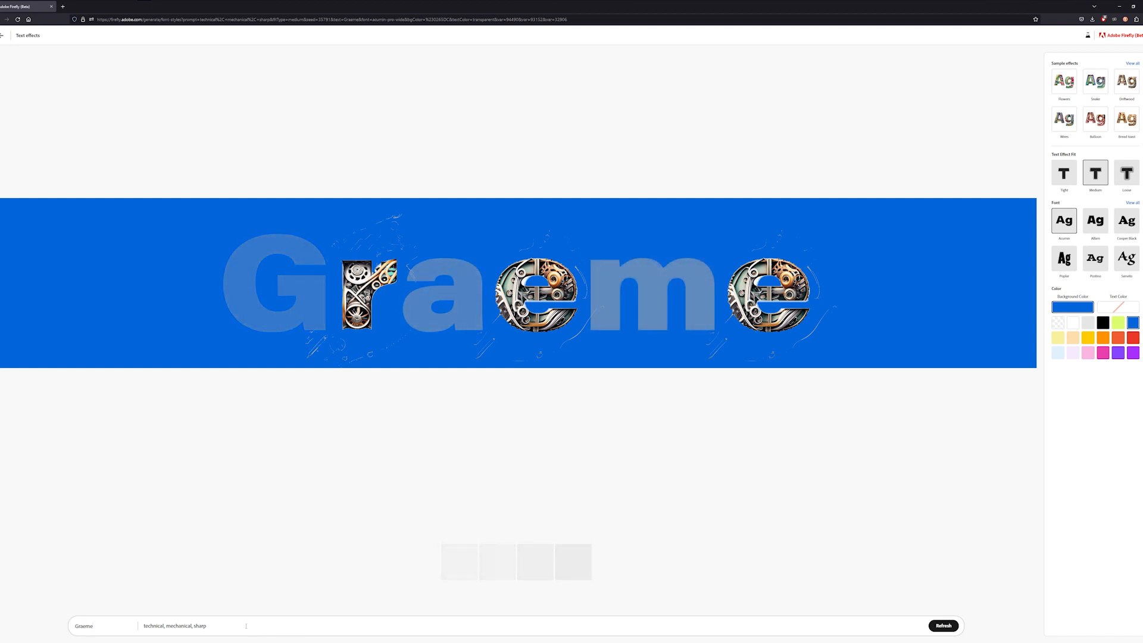
click(227, 626)
triple_click(226, 626)
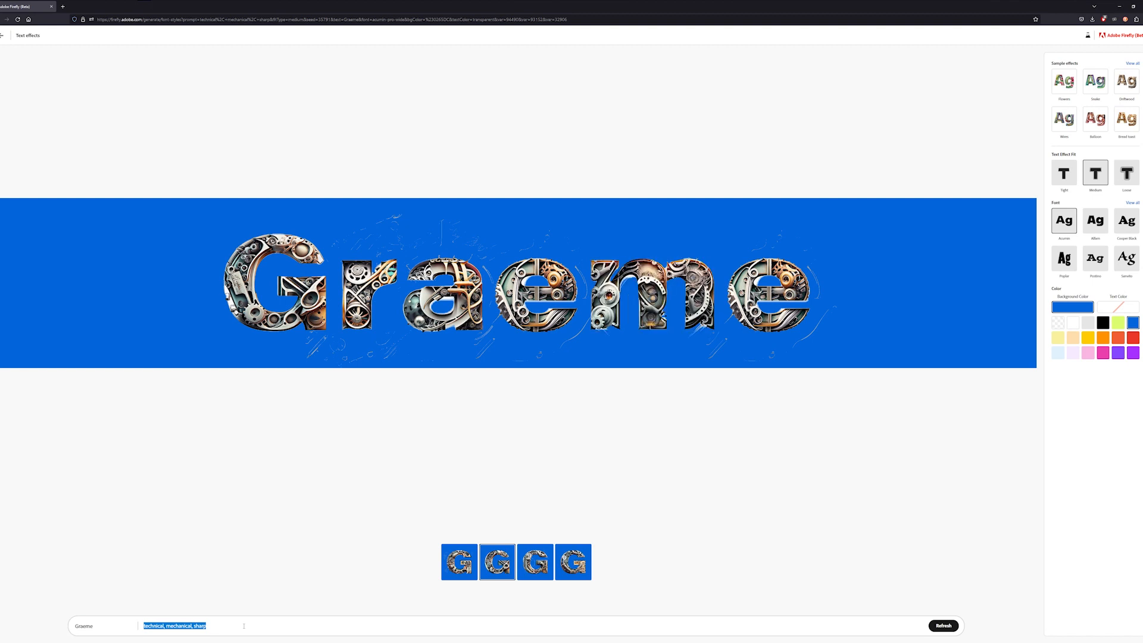
text(wood, cedar)
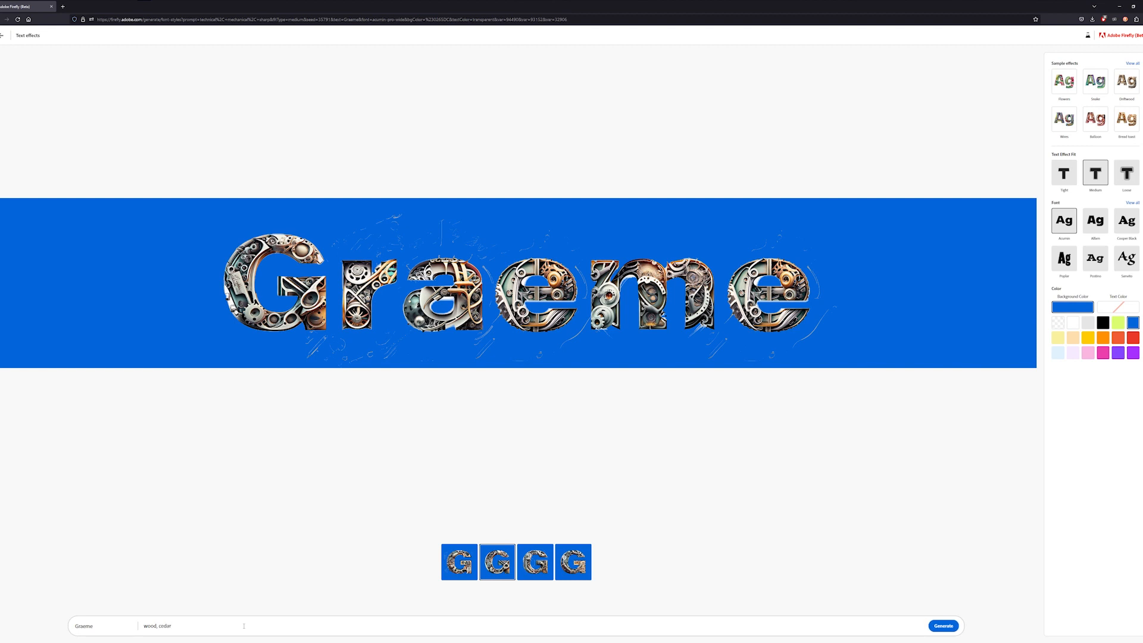
text(, slightly burnt on the edges)
key(Return)
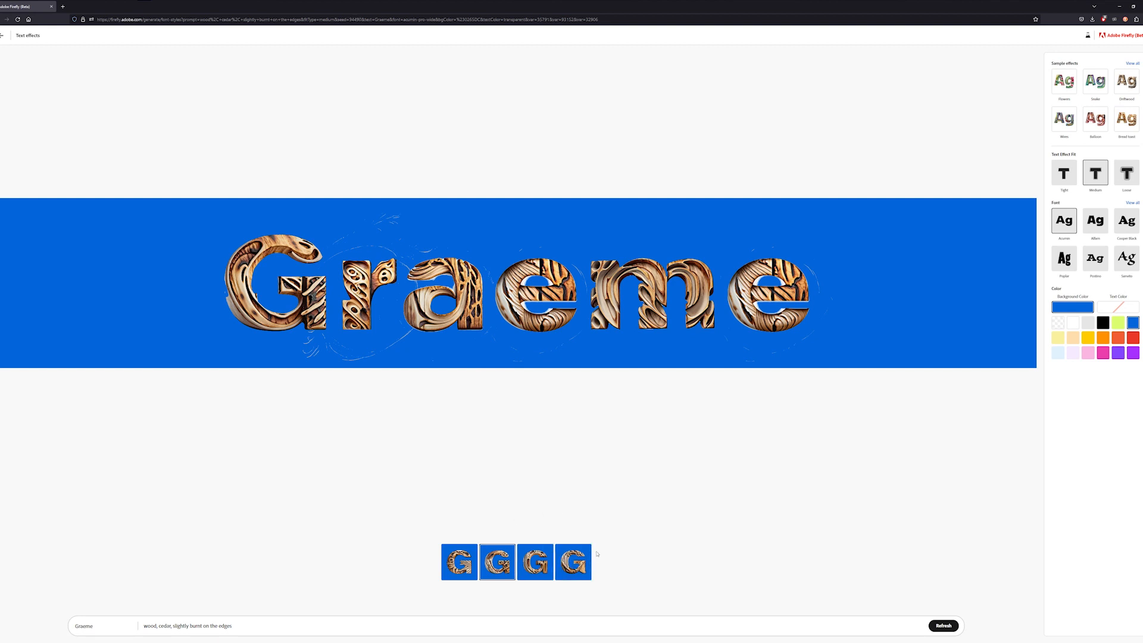
- Select the fourth variation and set the background colour to purple
click(592, 555)
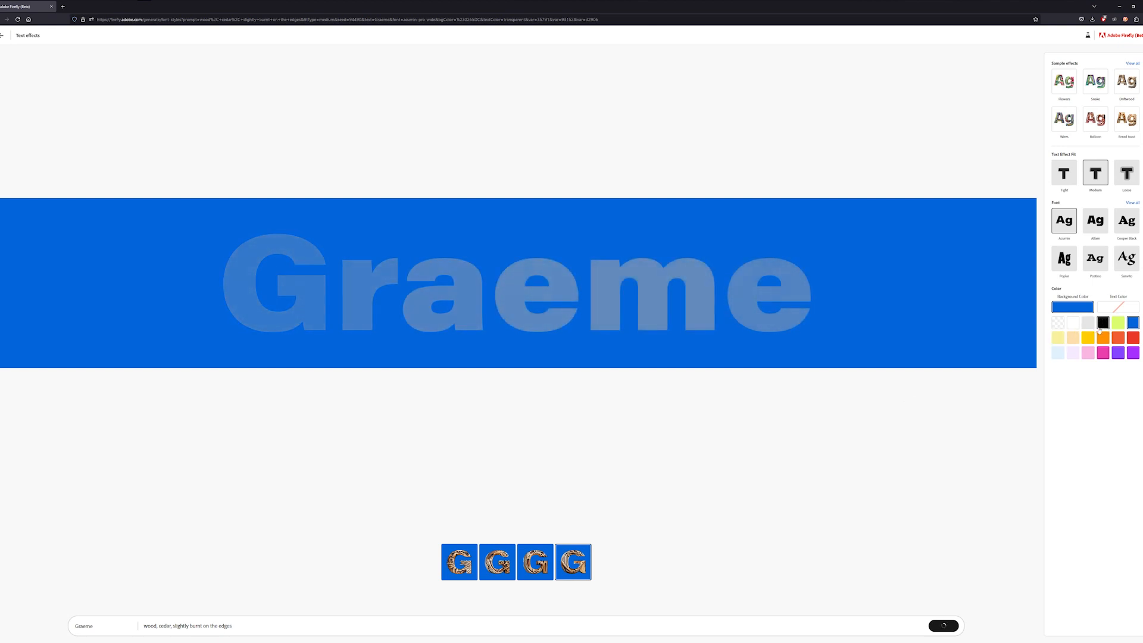
click(1073, 324)
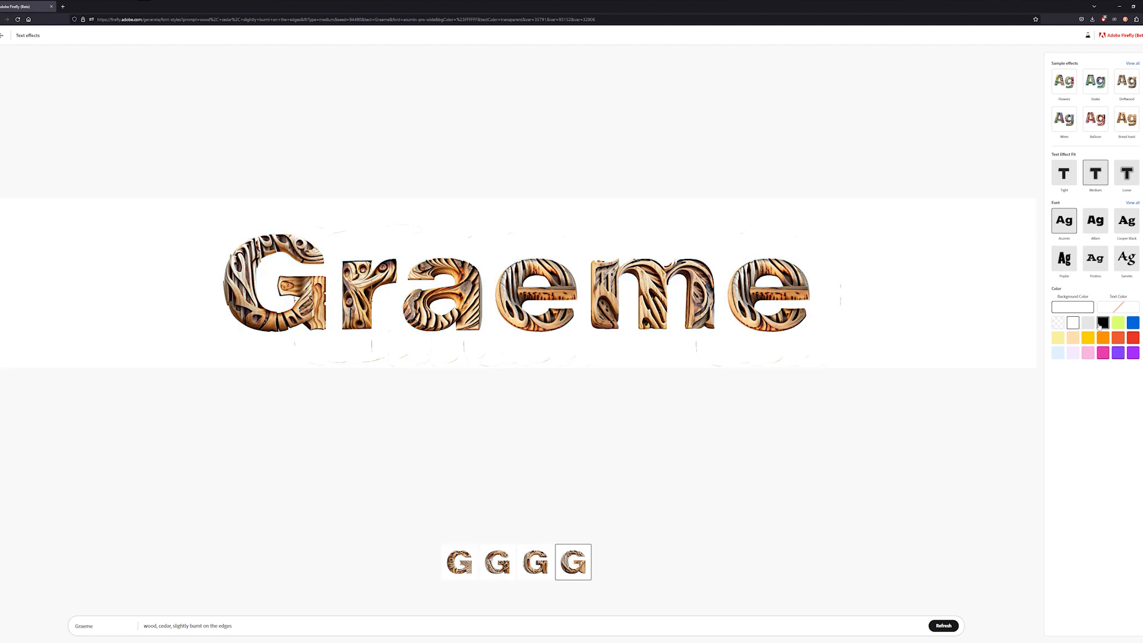
click(1130, 339)
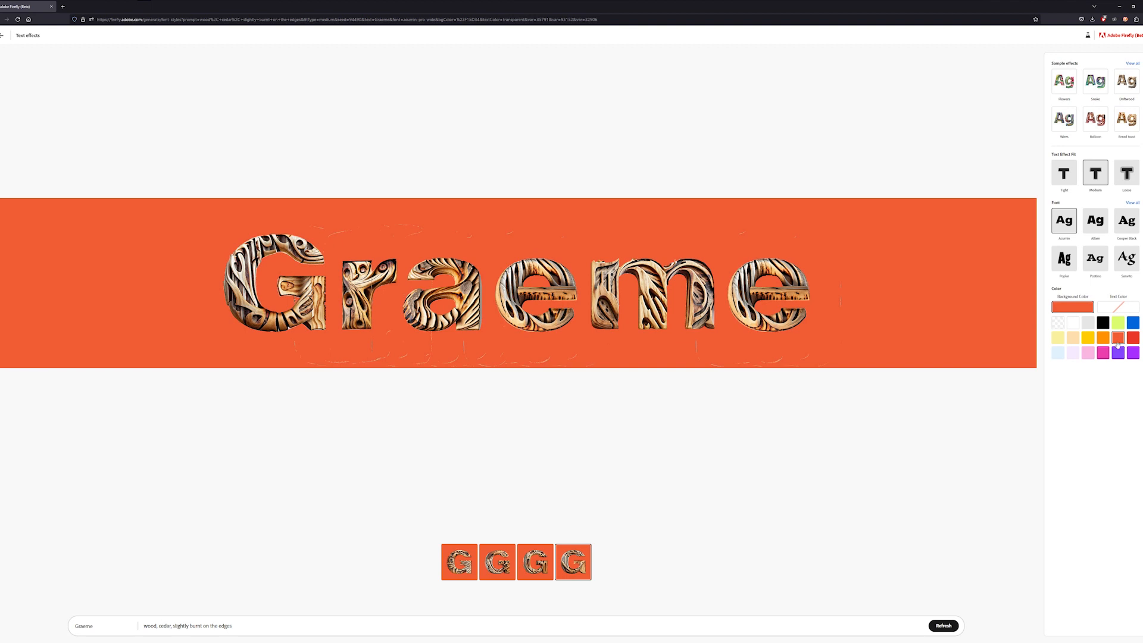
click(1119, 354)
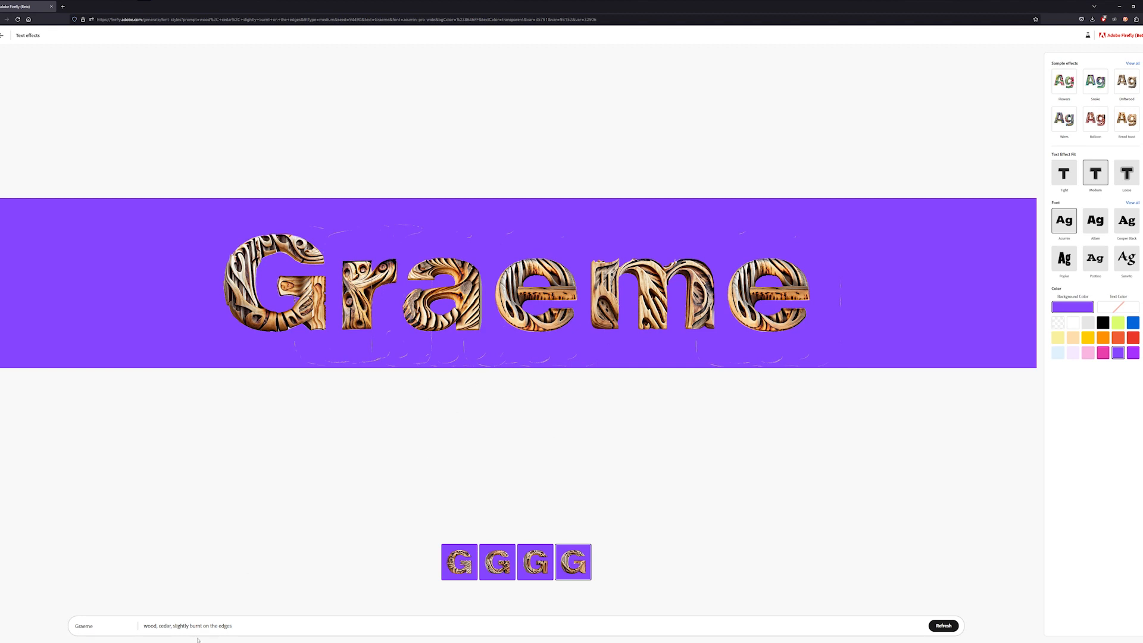
- Change the effect prompt to "wood fire and sparks" and regenerate
drag(233, 626, 117, 627)
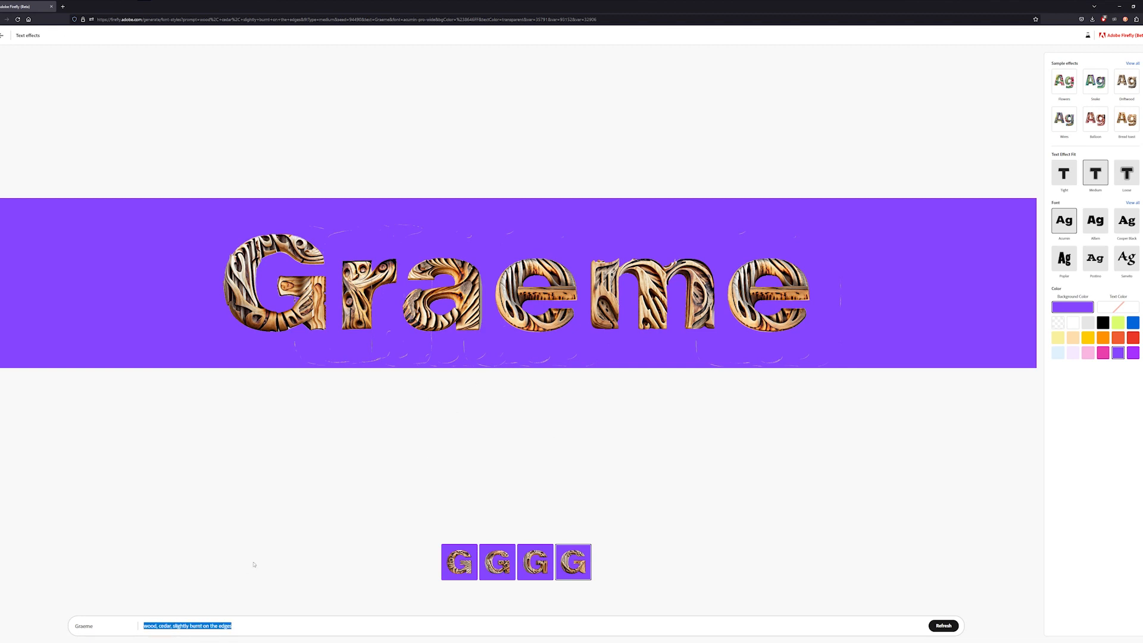
text(fir)
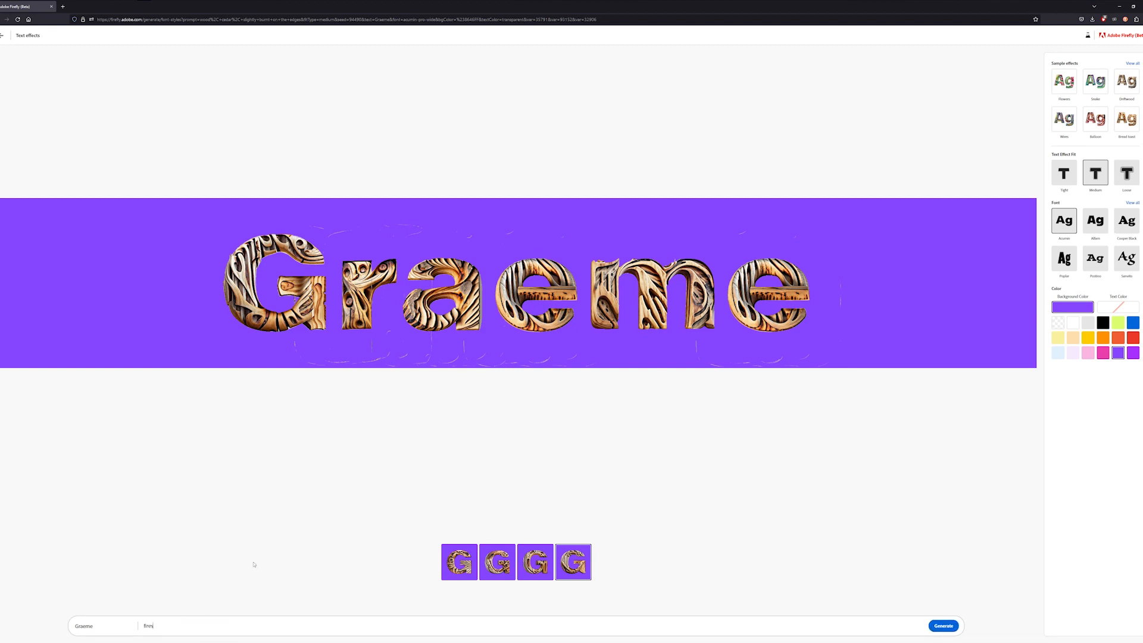
key(BackSpace)
key(BackSpace)
key(BackSpace)
text(wood)
key(Return)
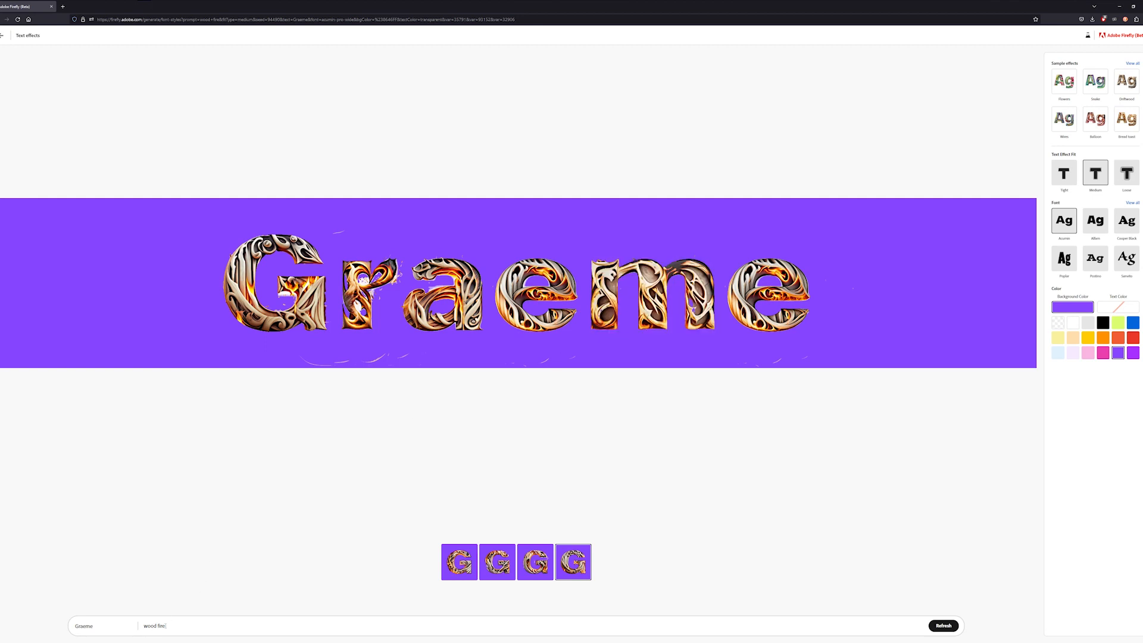
text(and sparks)
click(943, 626)
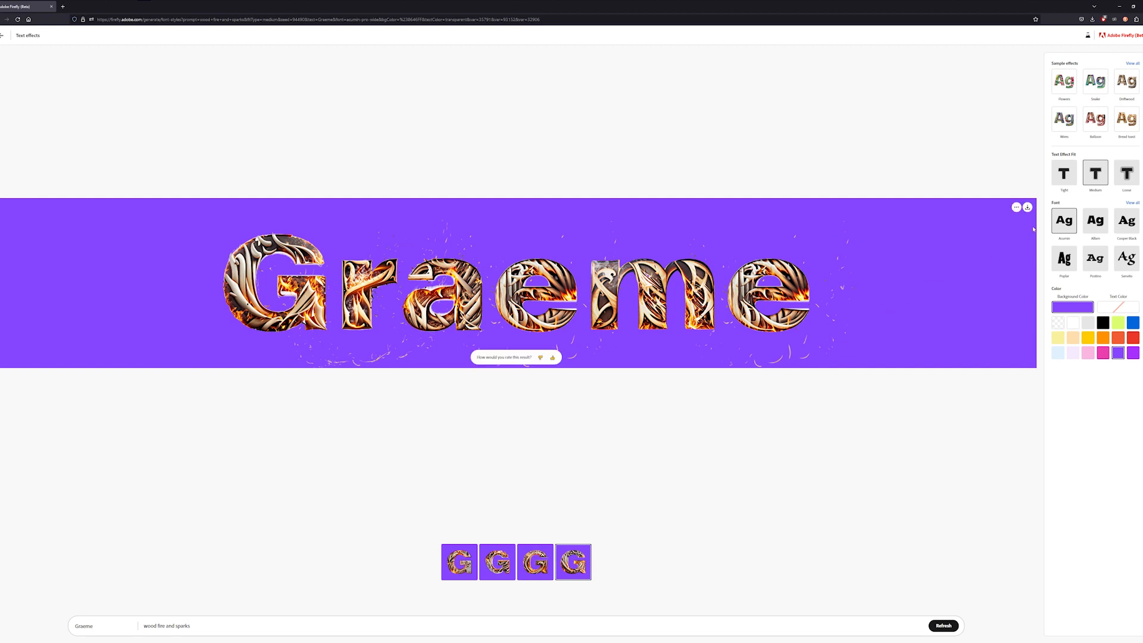
- Set the text colour to blue
click(1113, 310)
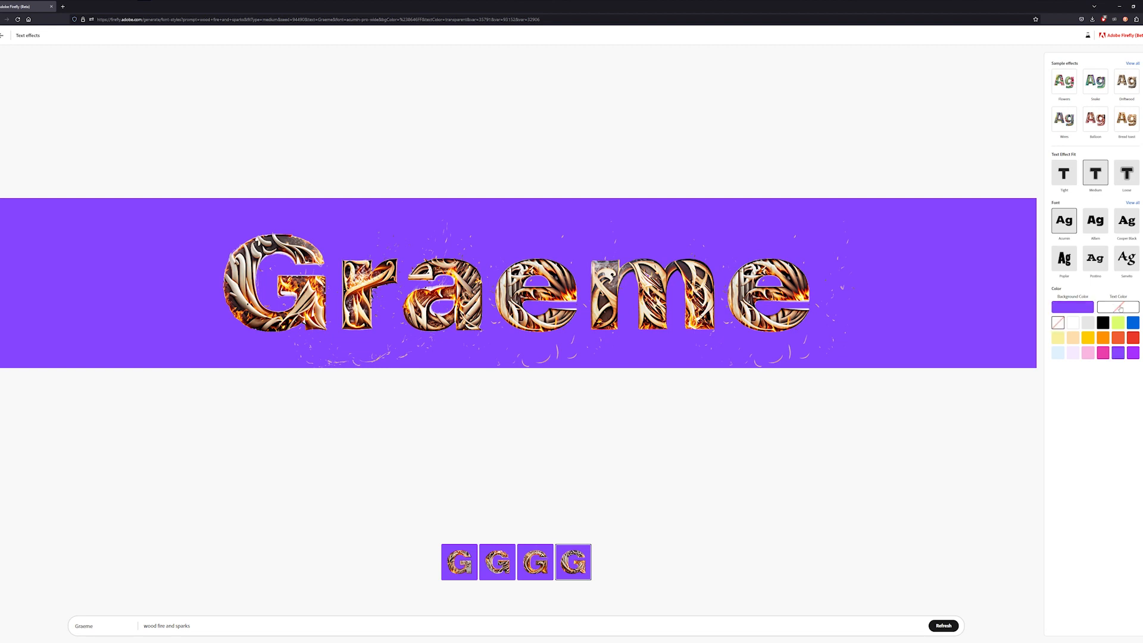
click(1133, 323)
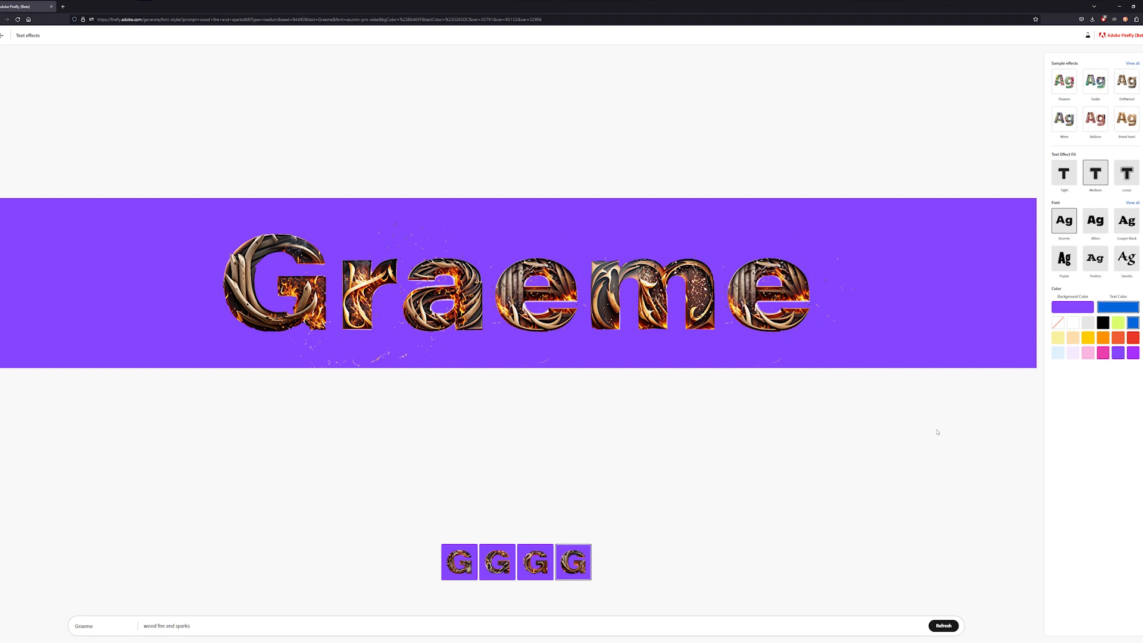
mouse_move(772, 263)
mouse_move(551, 320)
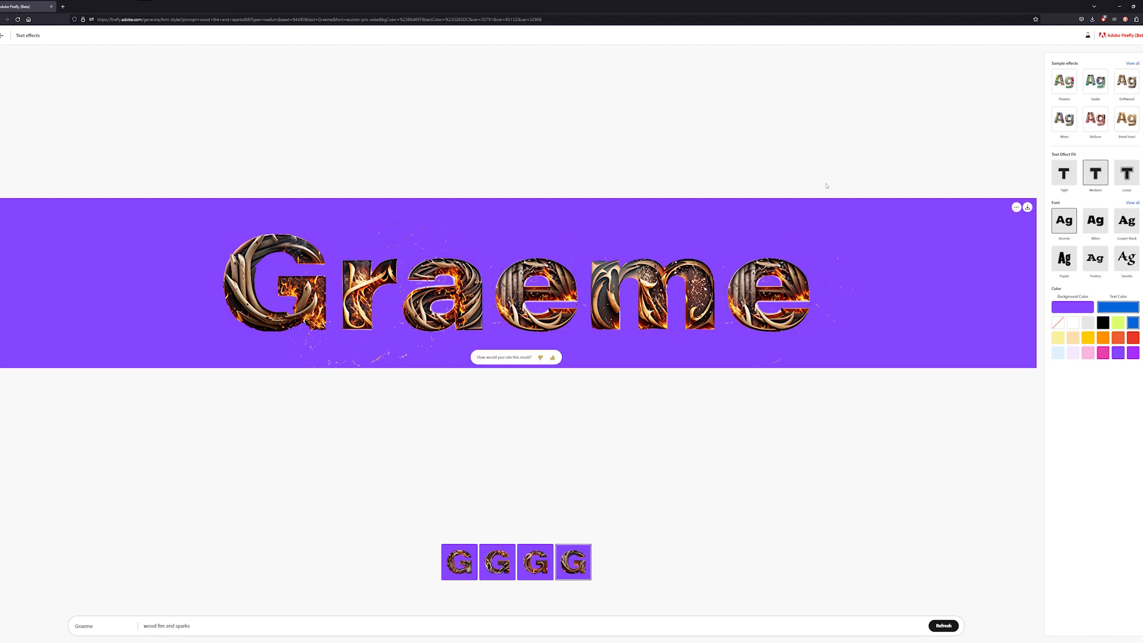
- Leave the current result and browse the gallery of sample letter effects on the Text effects start page
click(4, 36)
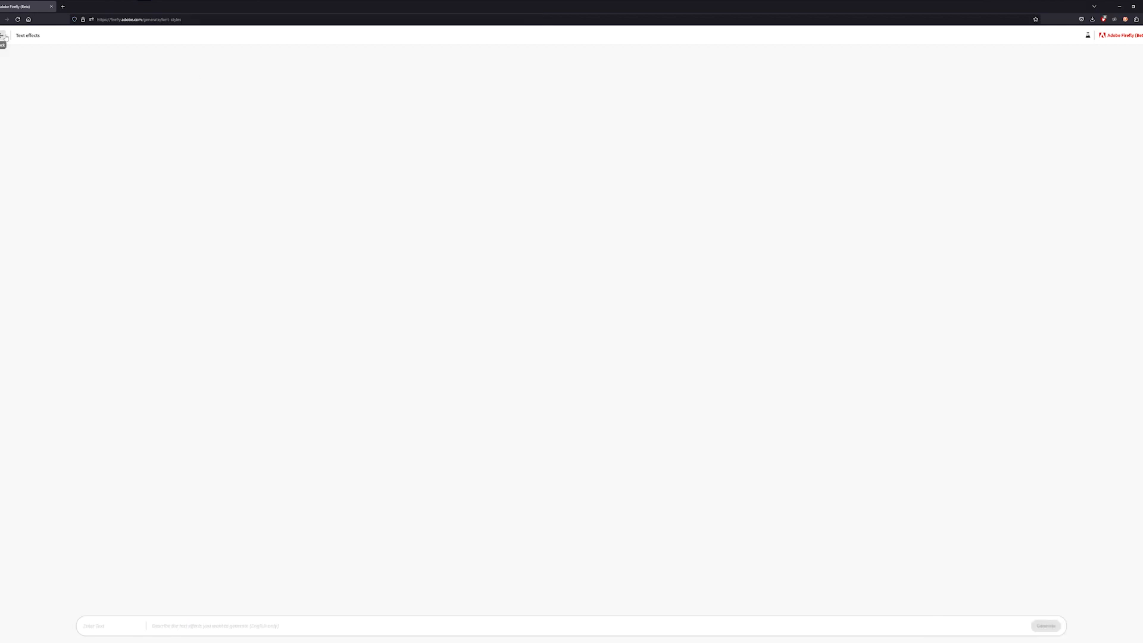
scroll(352, 324, down, 5)
scroll(351, 326, down, 20)
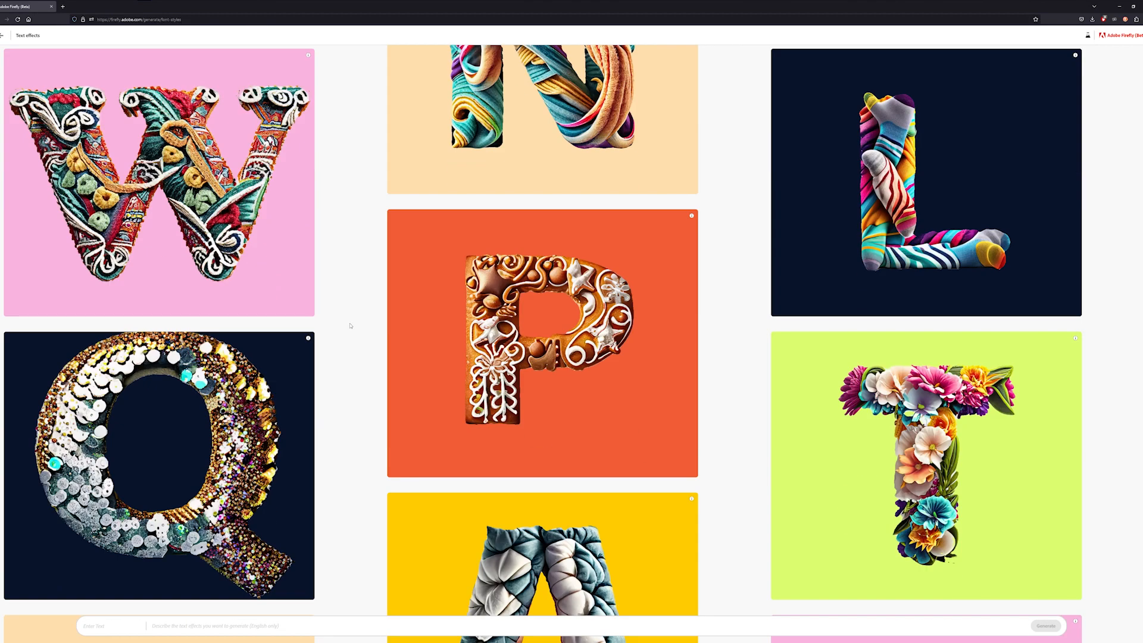
scroll(350, 327, down, 17)
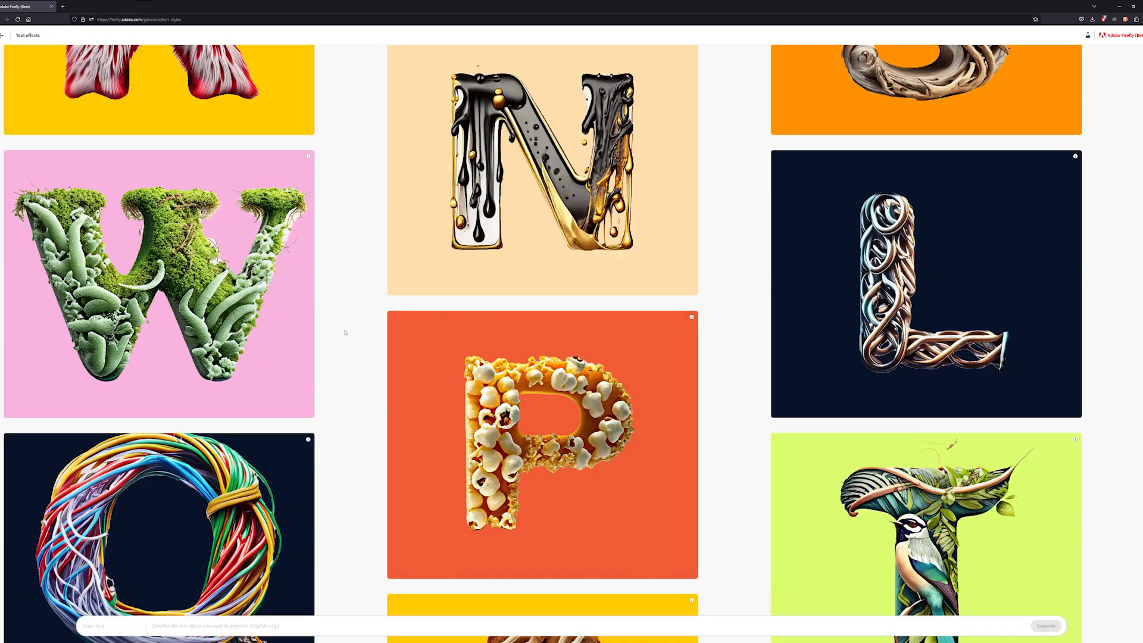
scroll(344, 334, down, 12)
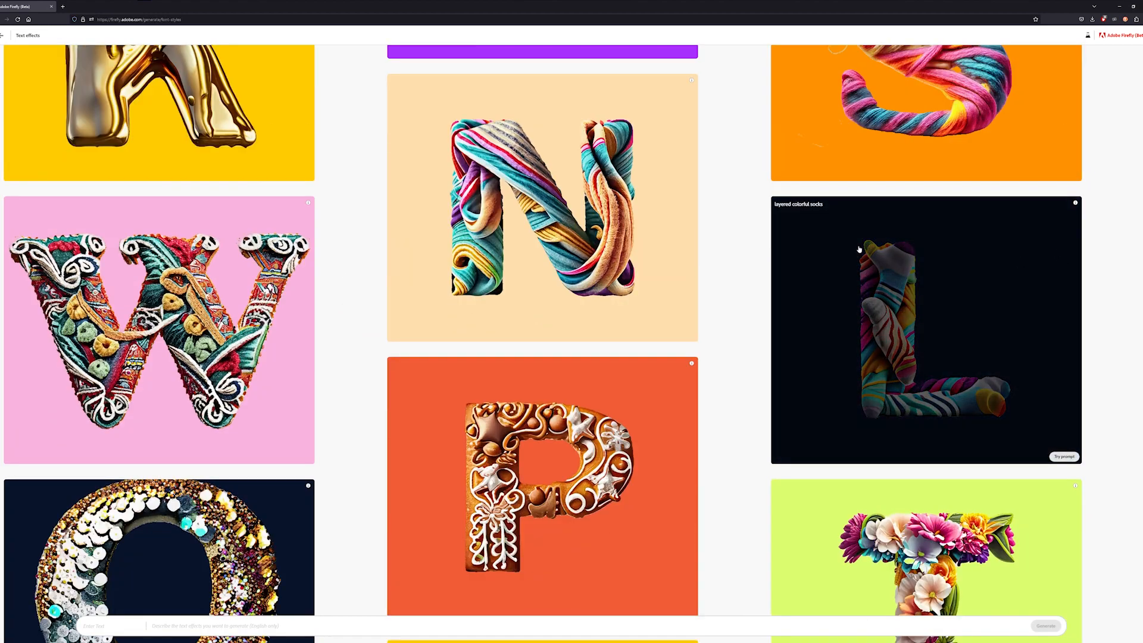
middle_click(745, 189)
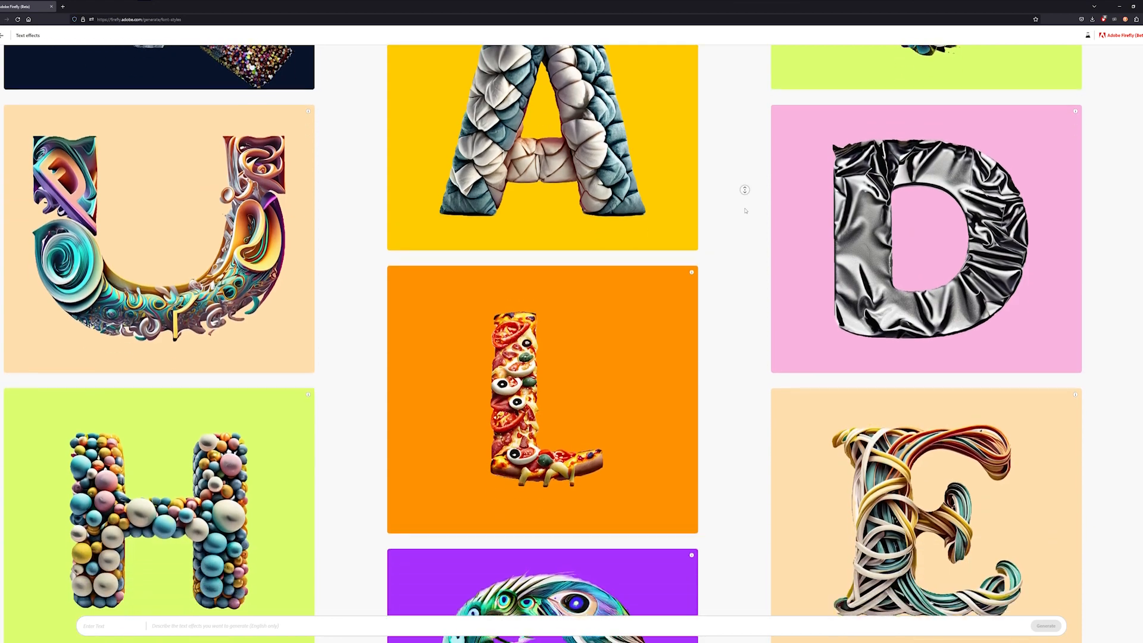
middle_click(746, 210)
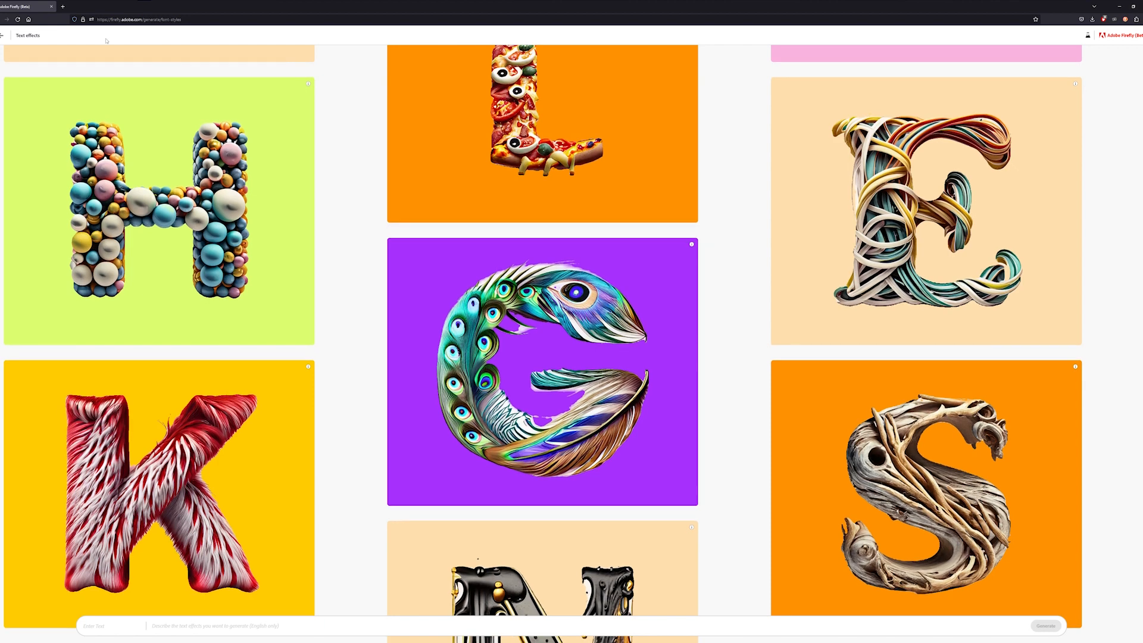
- Return to the Firefly home page
click(2, 35)
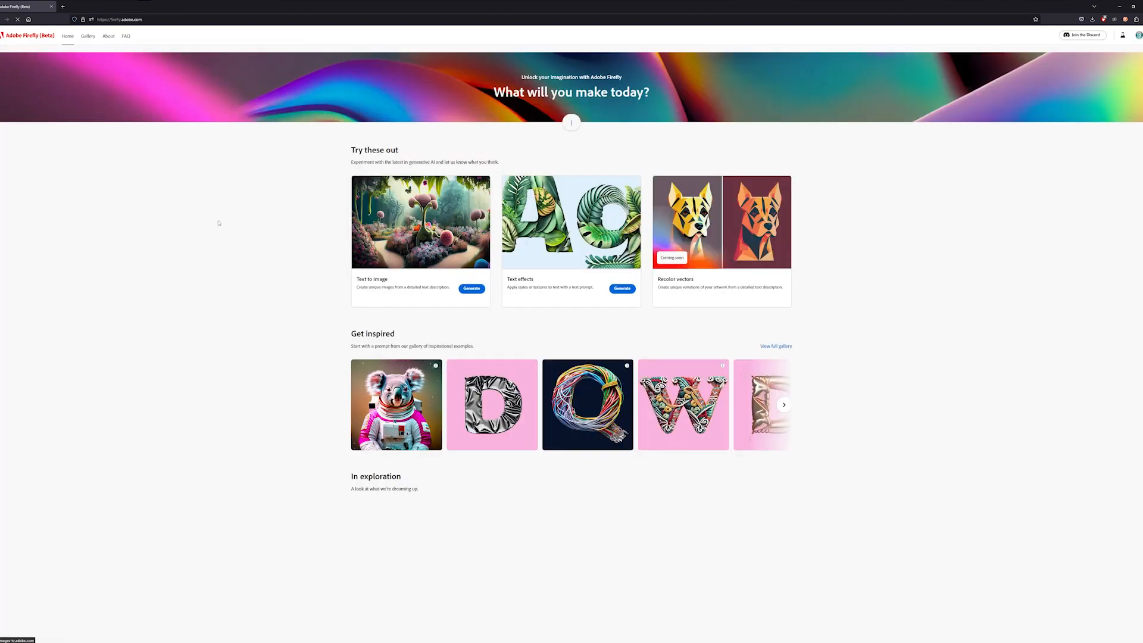